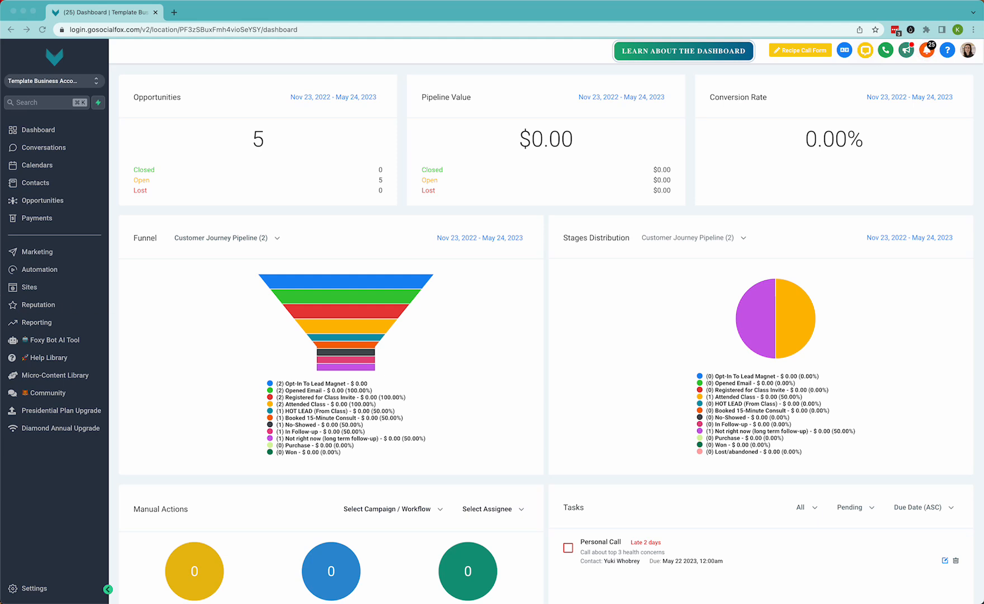
Start a new automation workflow from scratch
left_click(37, 273)
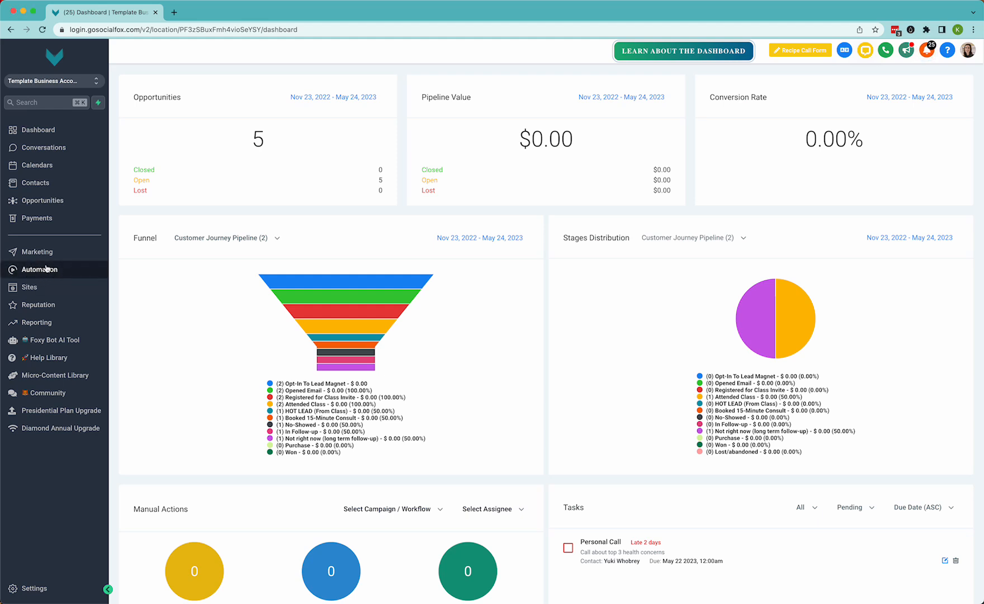
left_click(44, 268)
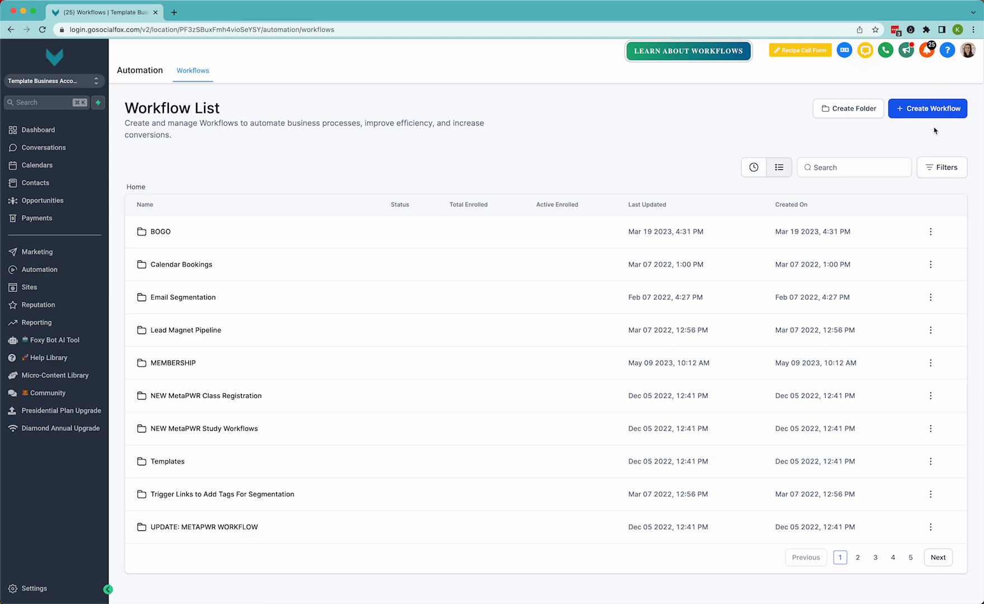
left_click(940, 109)
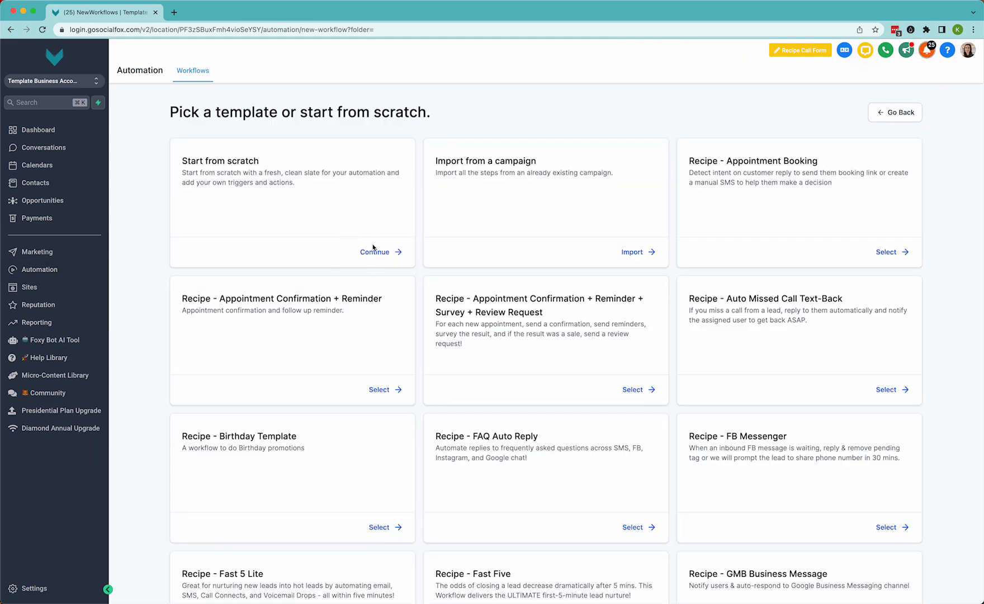
left_click(373, 253)
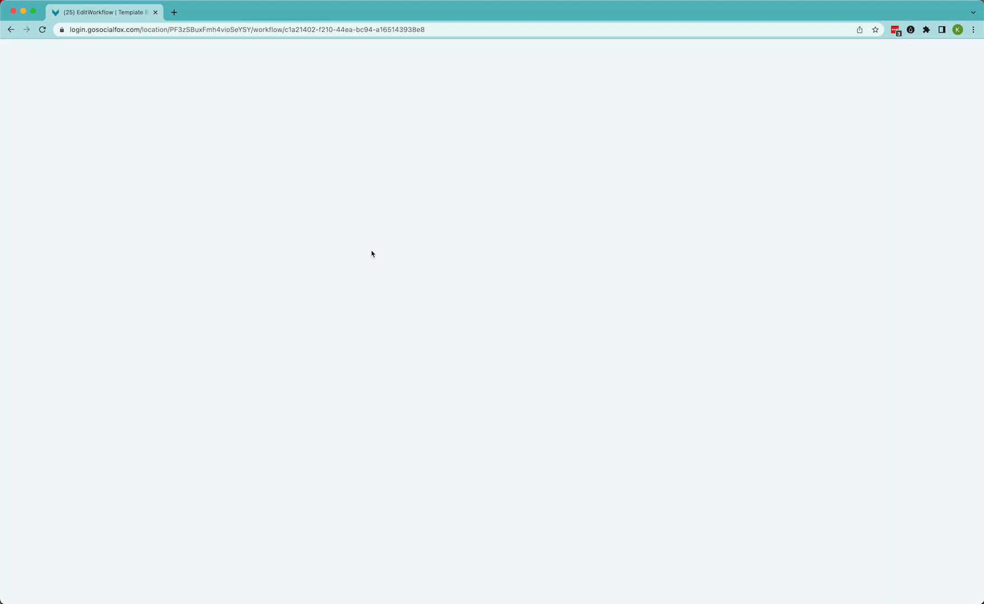
Rename the workflow to Newsletter Example and save it
double_click(497, 58)
triple_click(496, 58)
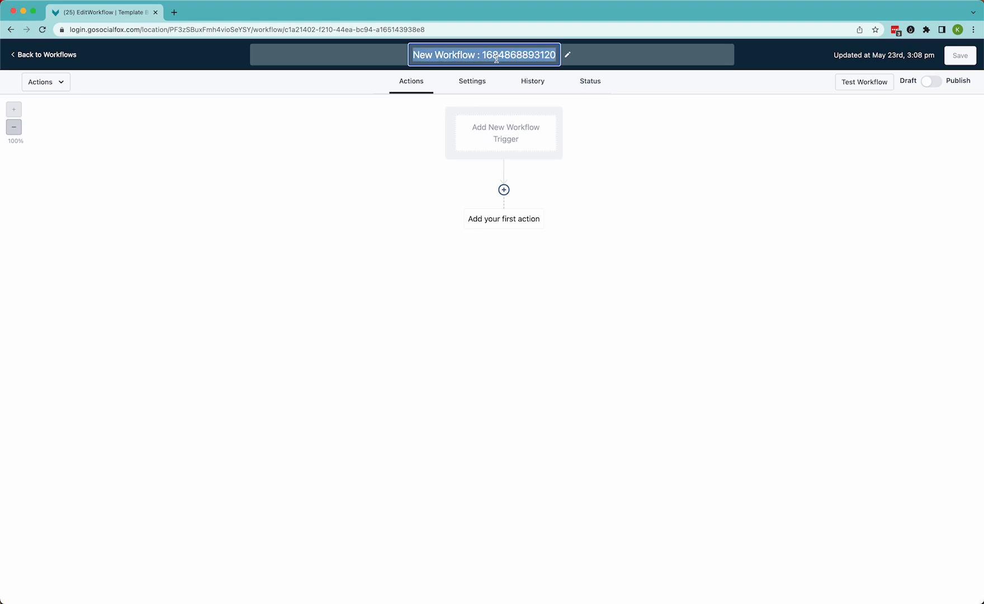
type("Newsletter Exmaples")
key("BackSpace")
left_click(515, 54)
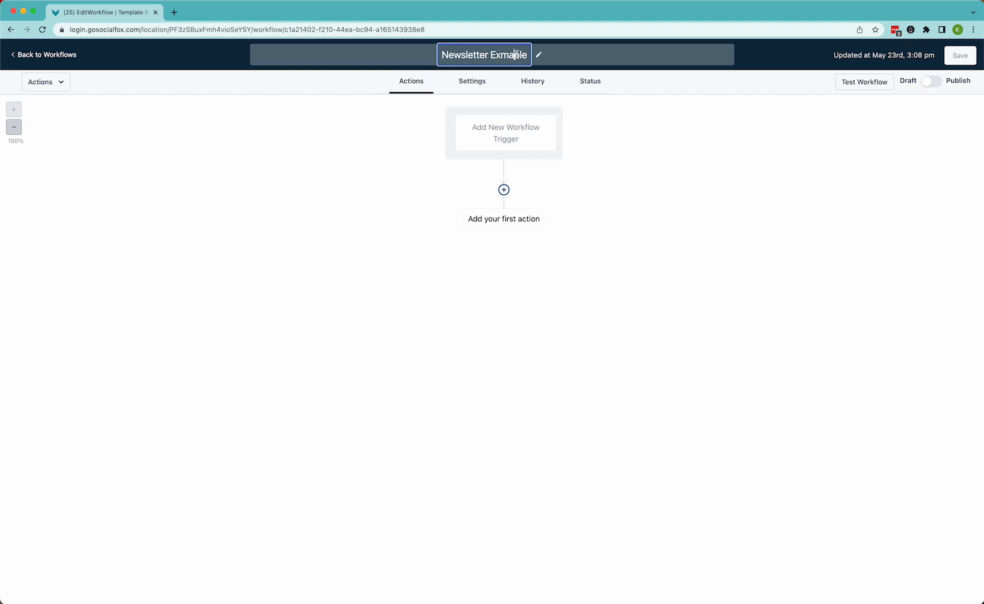
key("BackSpace")
key("BackSpace")
type("am")
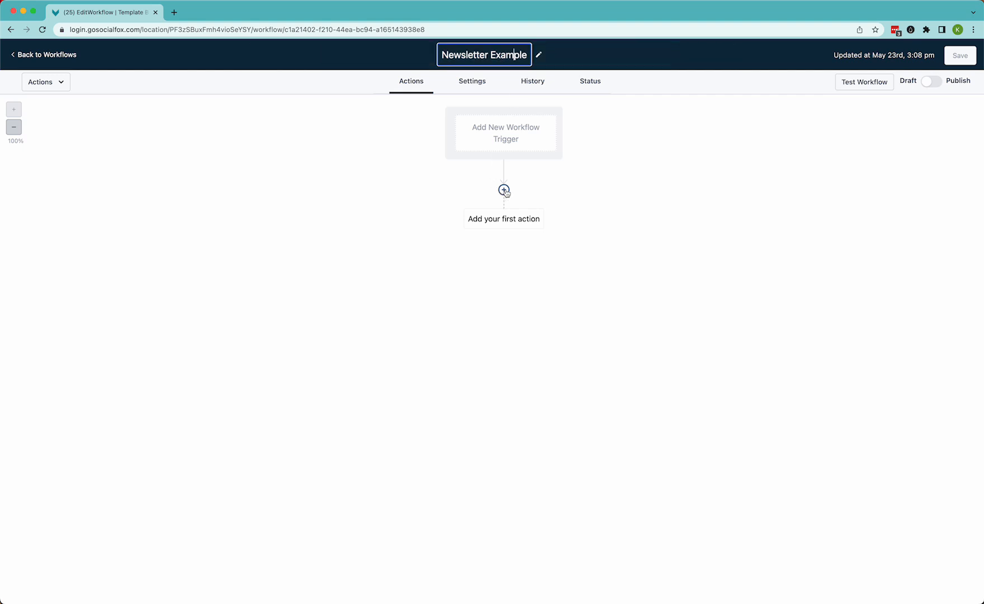
left_click(474, 193)
left_click(960, 56)
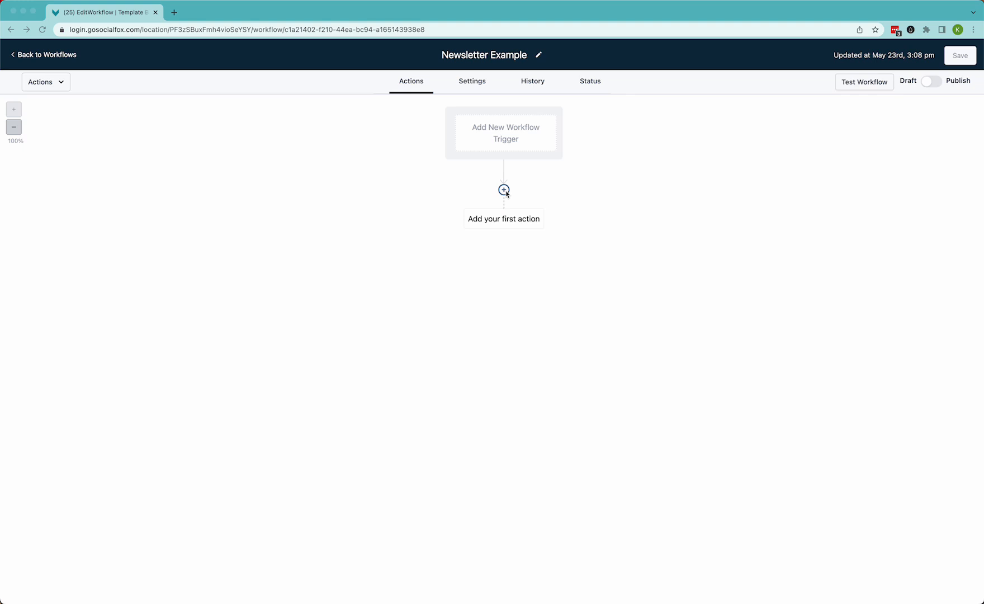
Add an If / Else action as the workflow's first action
left_click(504, 191)
left_click(504, 191)
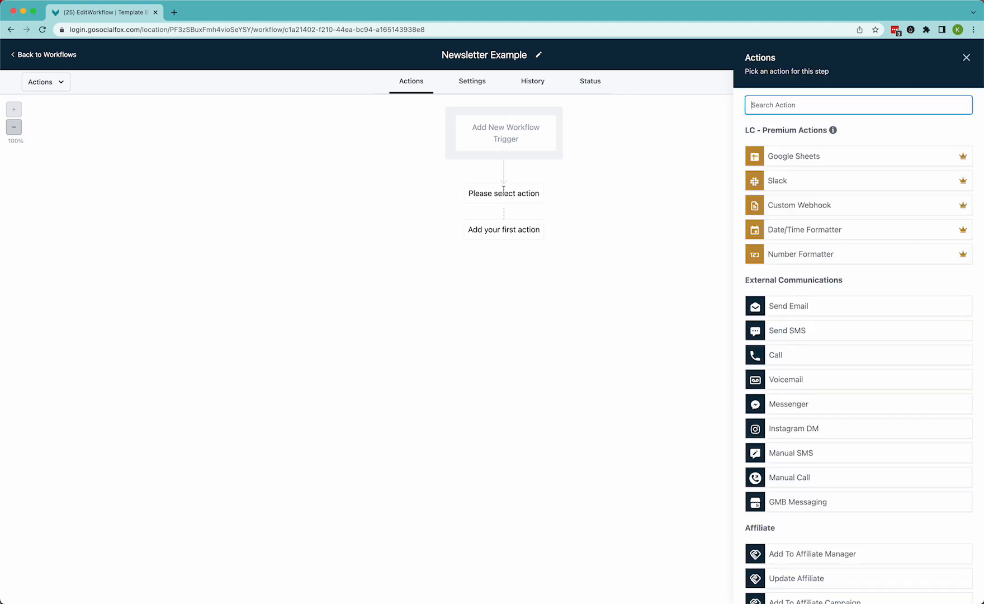
type("if")
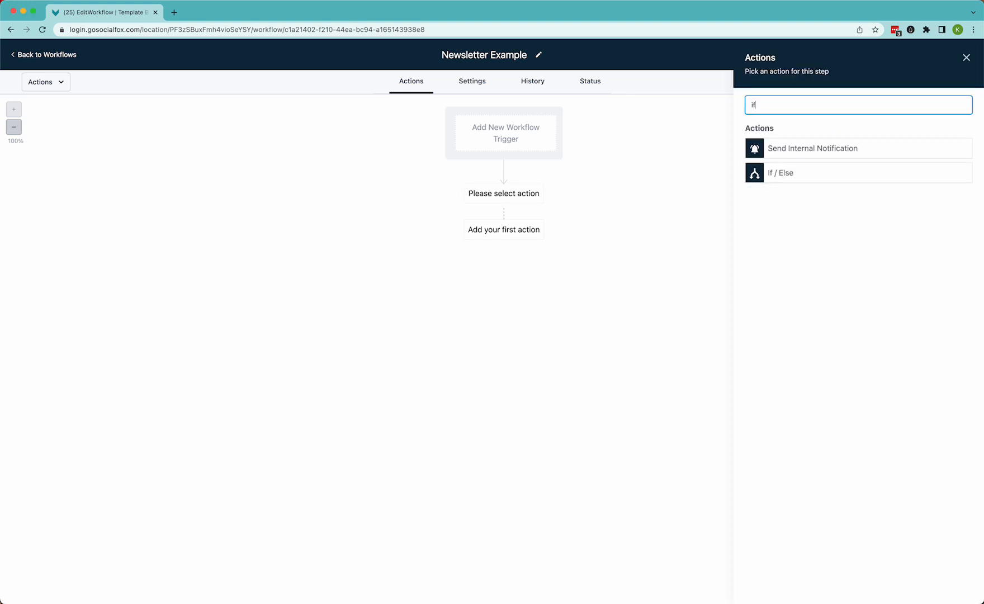
left_click(794, 174)
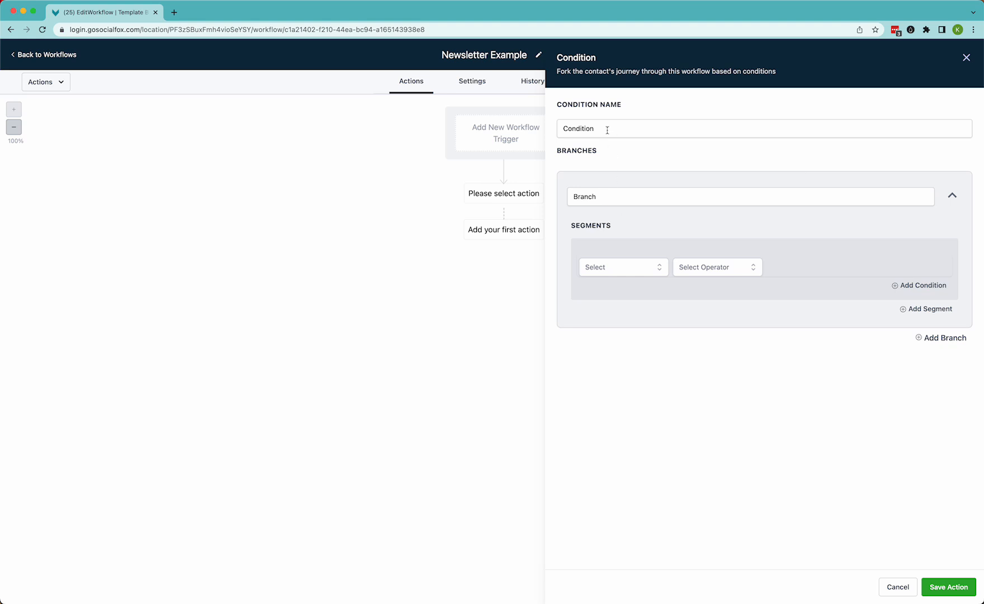
Name the condition "Is it on or before the 7th?"
left_click_drag(608, 129, 540, 132)
type("Is it ")
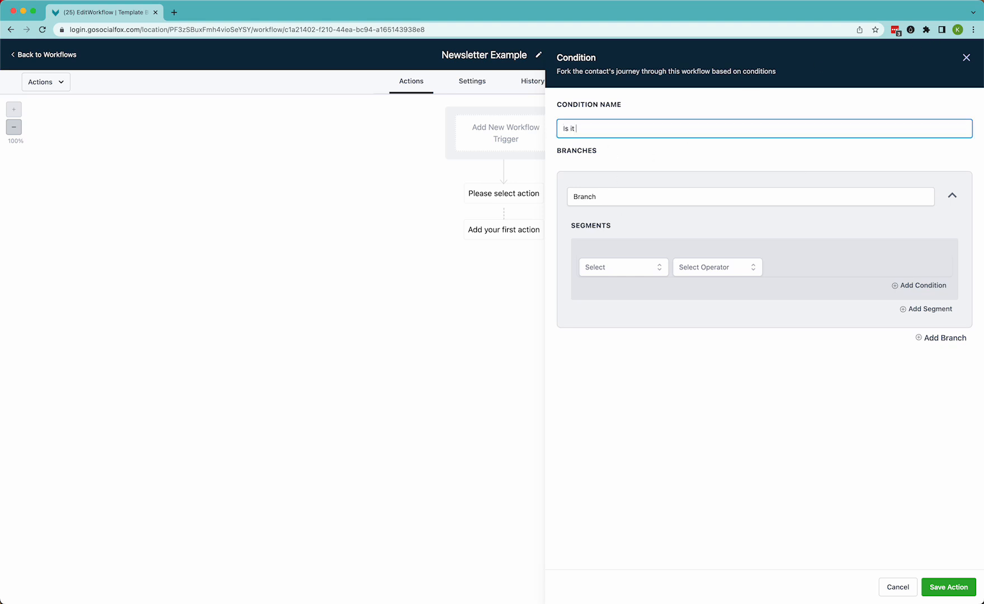
type("on or before the")
left_click(933, 0)
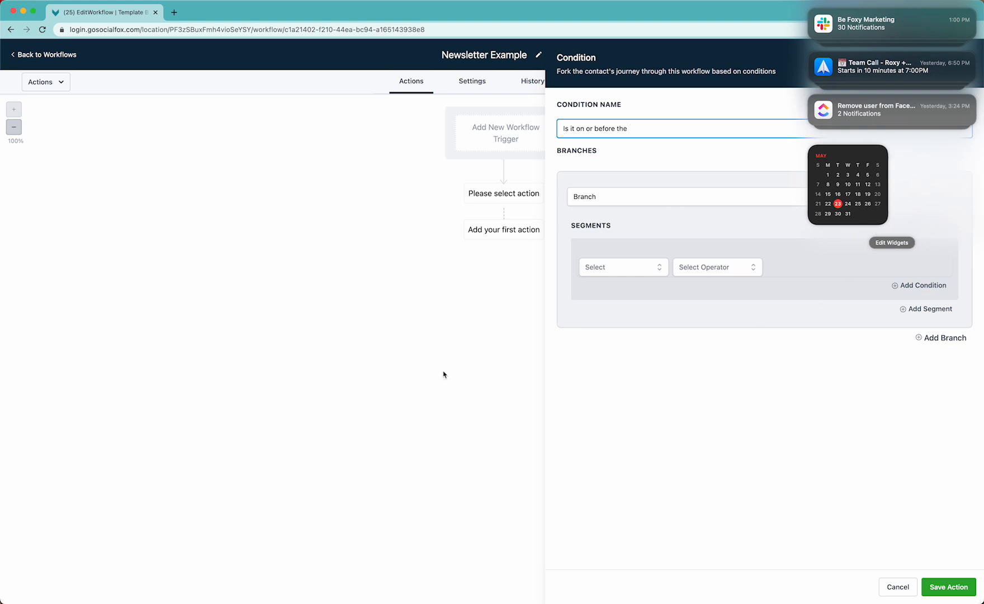
left_click(1, 303)
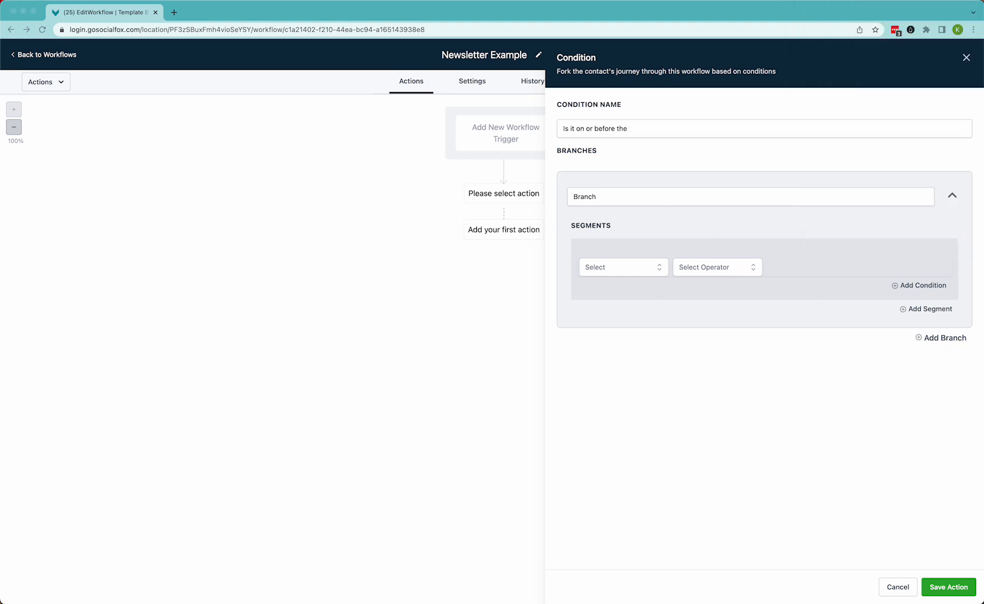
left_click(641, 131)
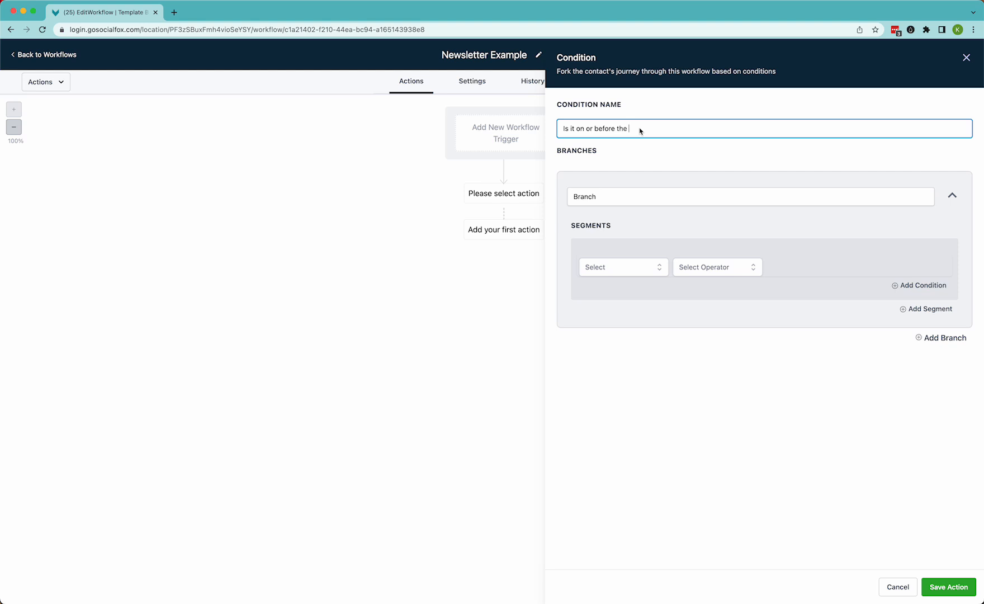
type("7th?")
Name the branch Yes and set its segment to Current Day of month is on or before 7
left_click(612, 196)
left_click_drag(612, 196, 570, 197)
type("Yes")
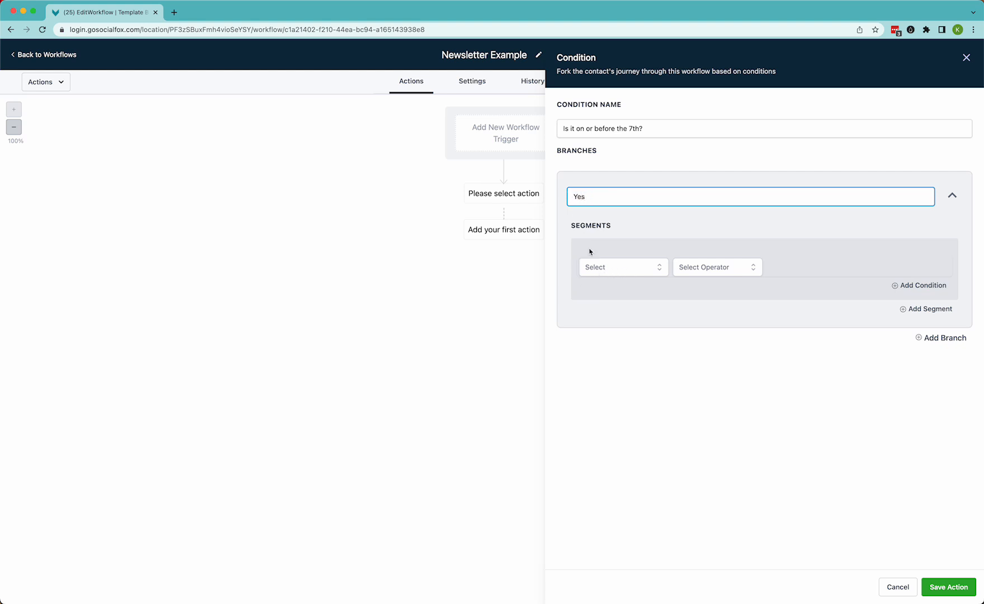
left_click(596, 272)
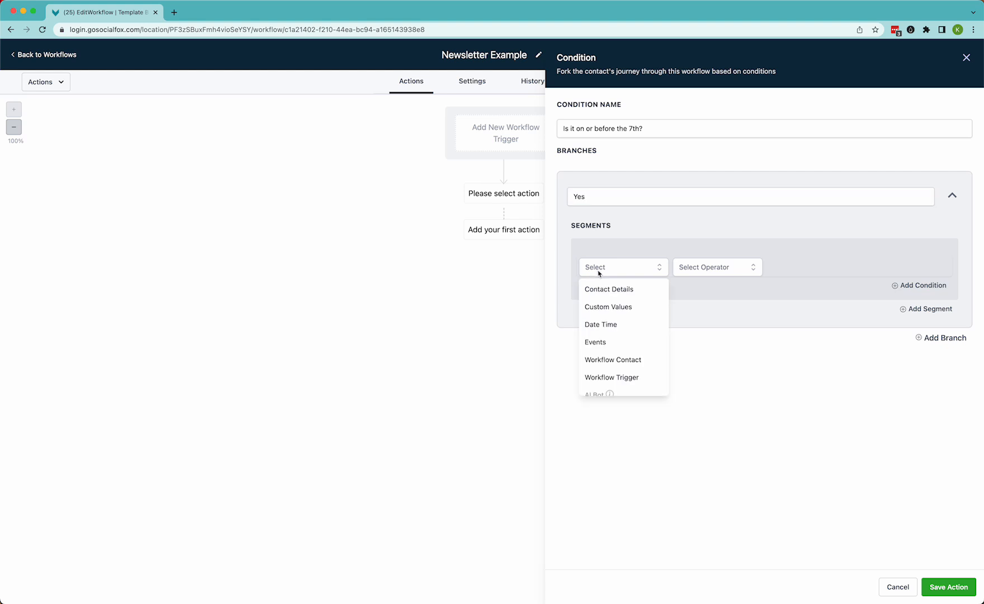
left_click(607, 327)
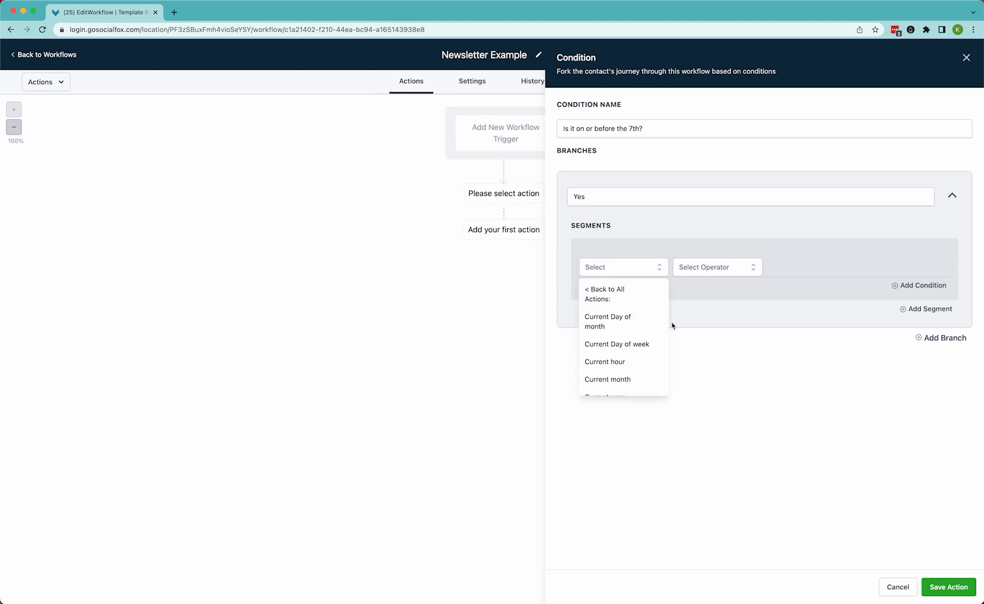
left_click(613, 323)
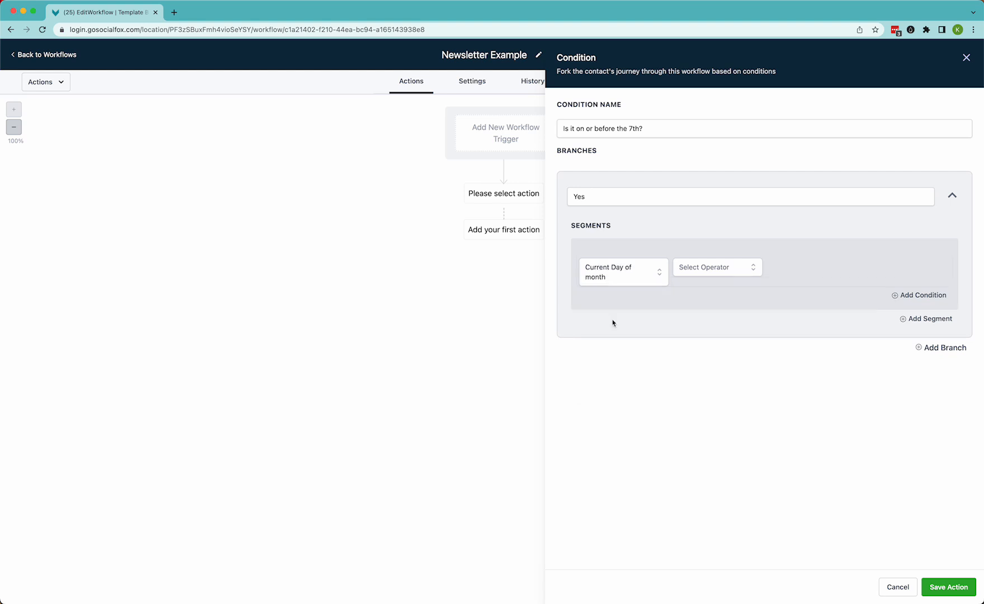
left_click(722, 267)
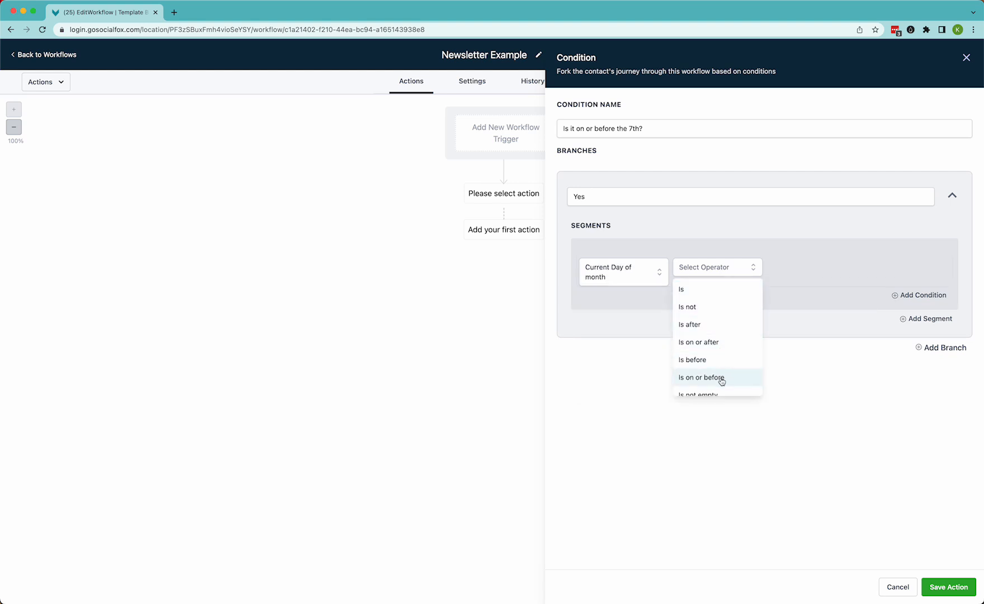
left_click(691, 381)
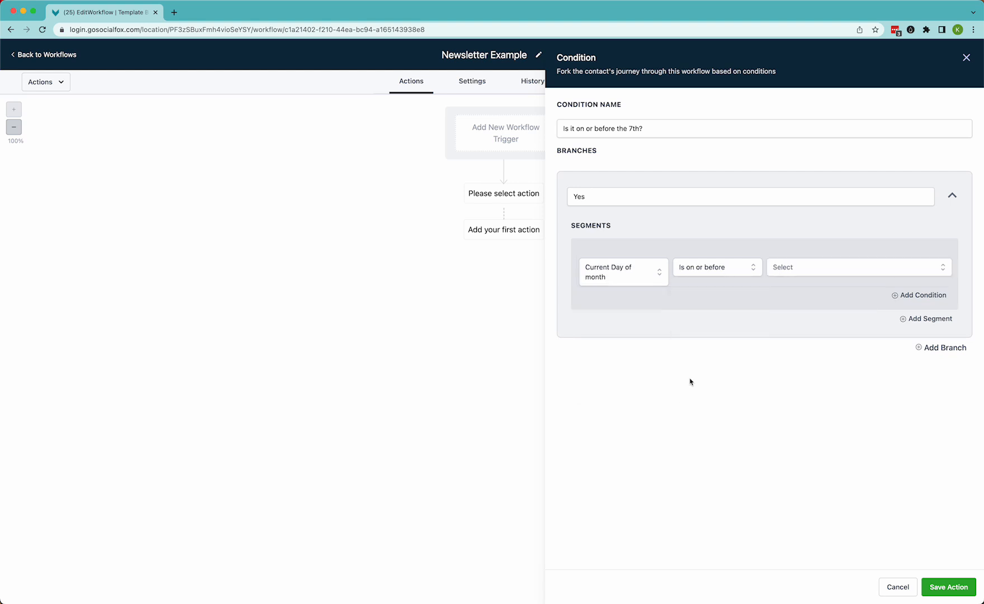
left_click(796, 273)
scroll(782, 400, "down", 1)
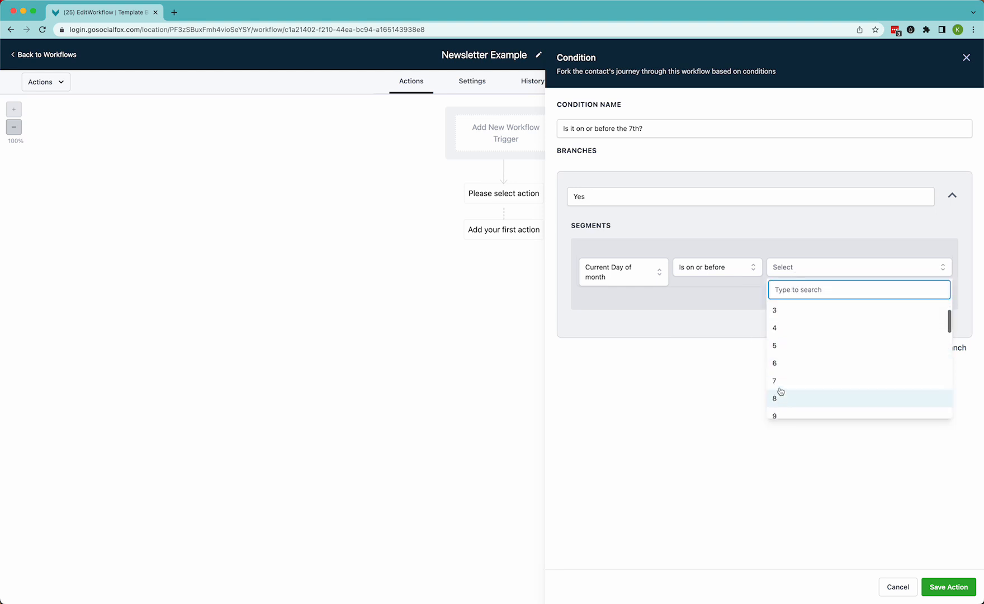
left_click(781, 382)
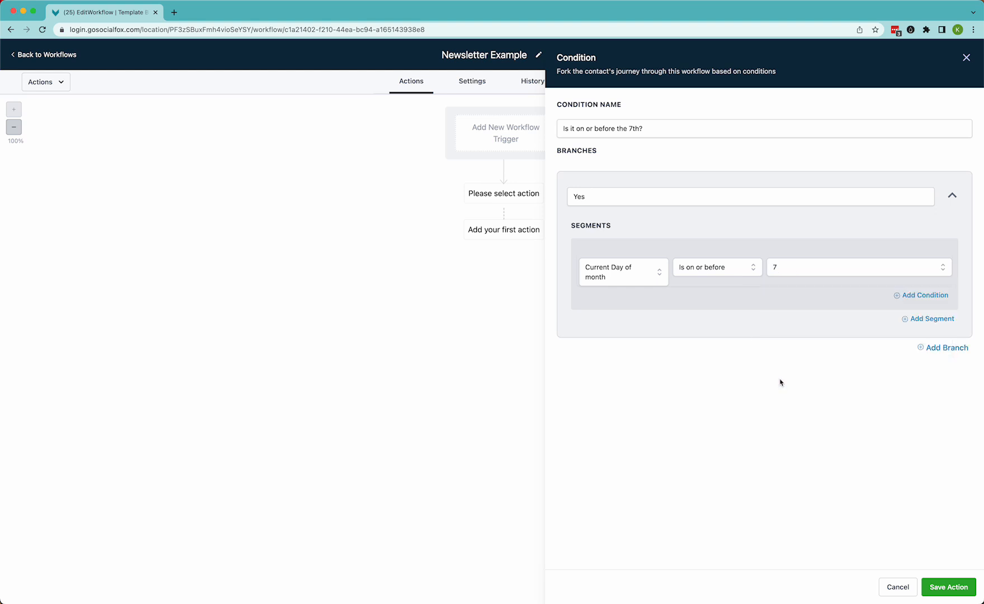
Save the condition action and save the workflow
left_click(944, 585)
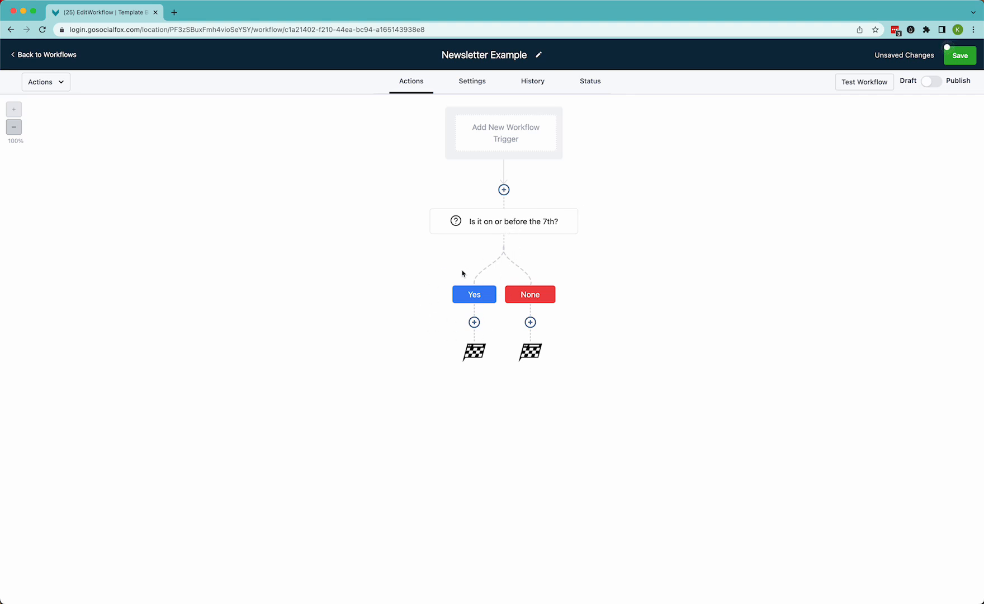
left_click(961, 57)
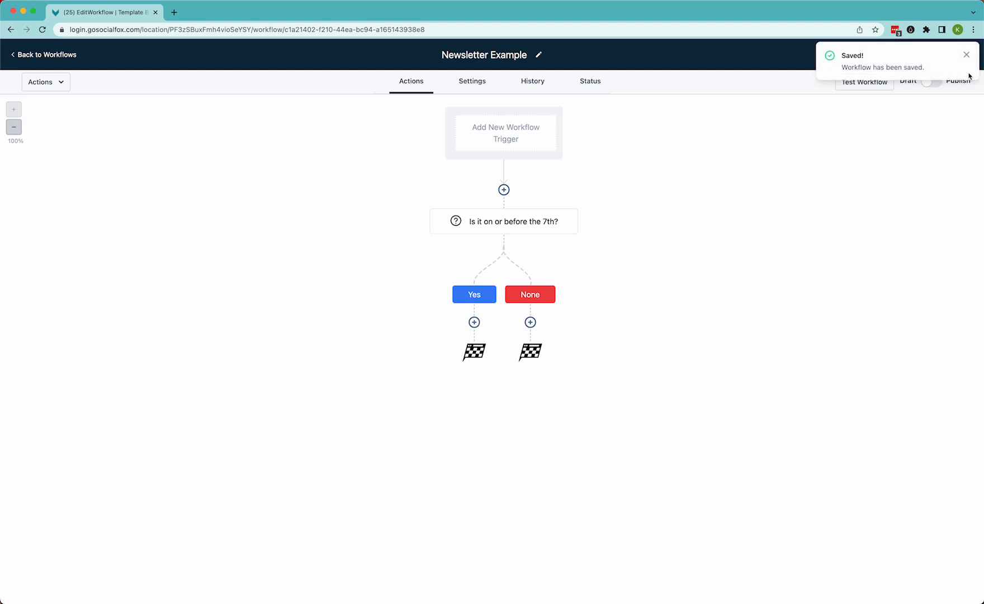
left_click(966, 54)
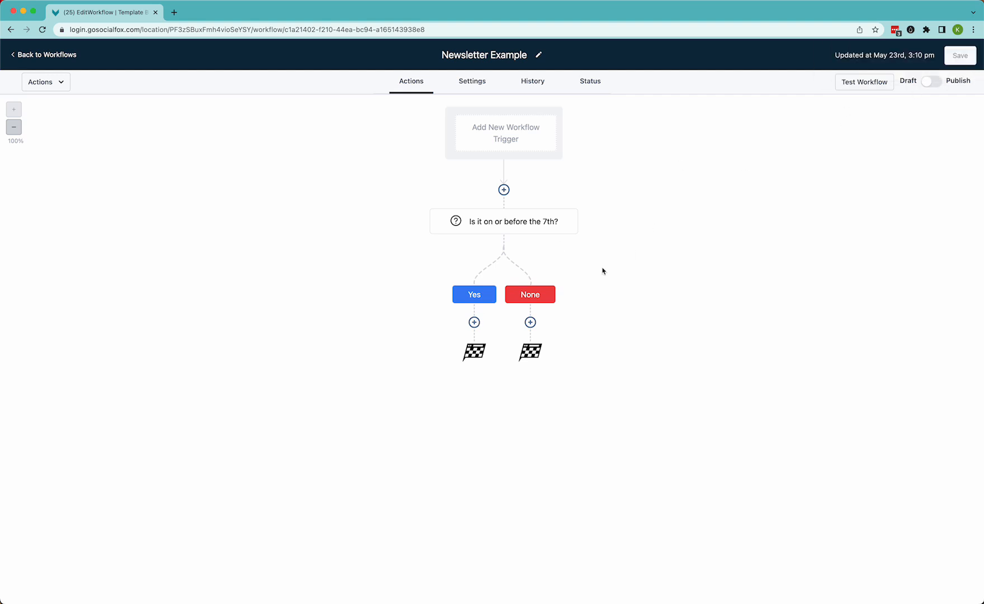
Add a Set Event Start Date action under the Yes branch
left_click(475, 322)
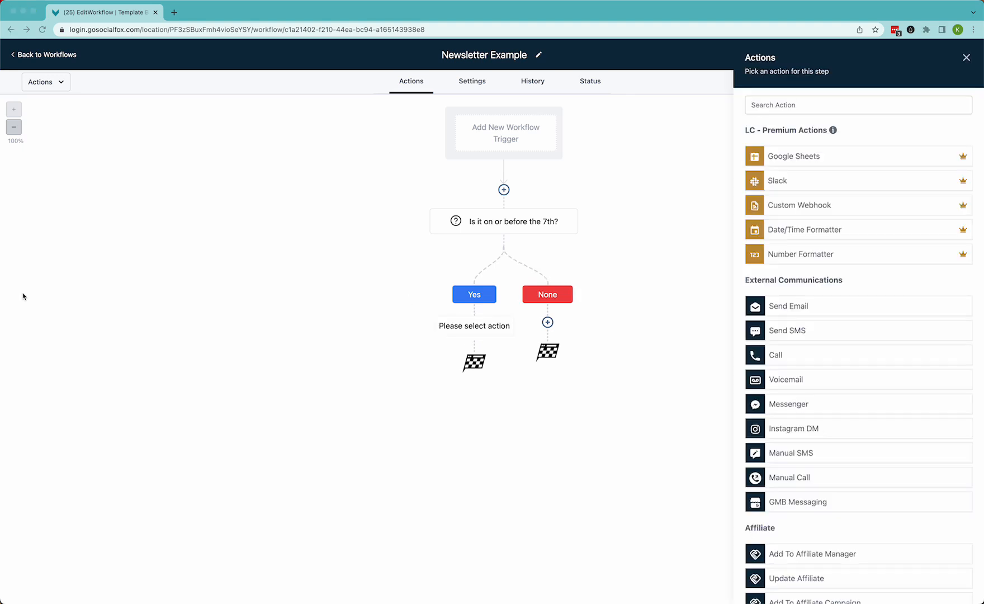
left_click(787, 110)
type("event")
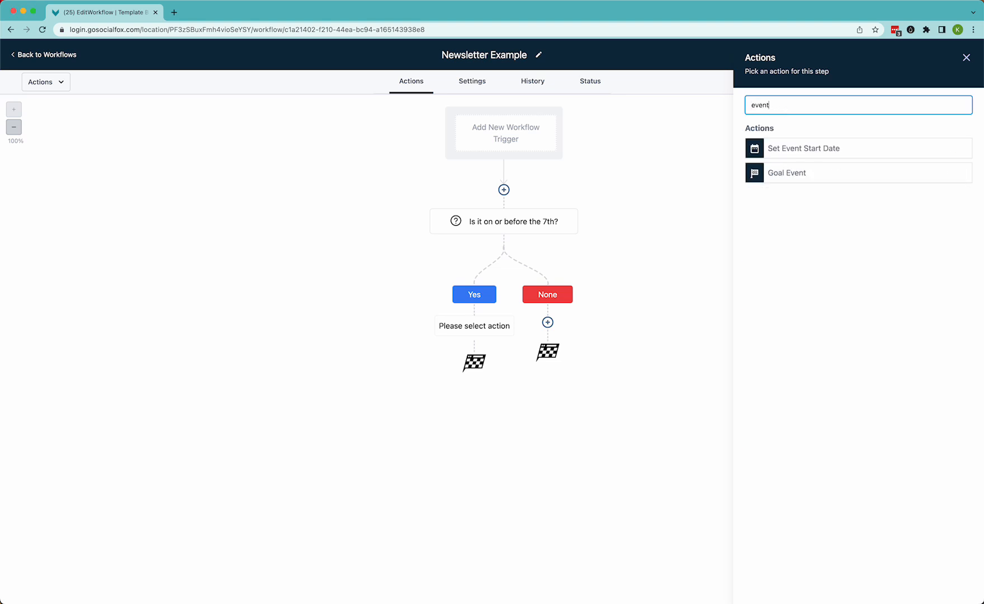
left_click(807, 149)
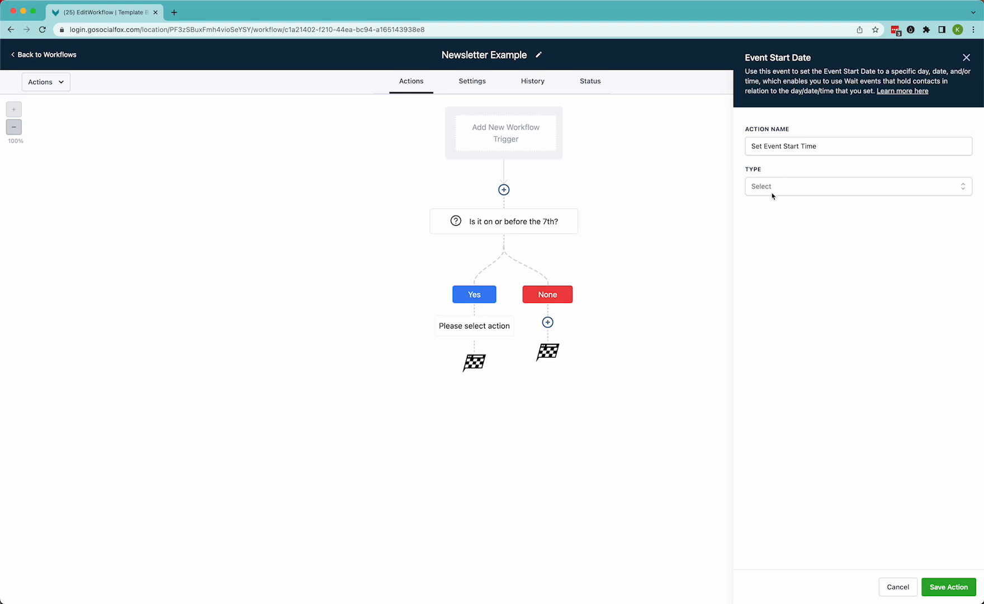
Set the event start type to Specific Date/Time with date 2023-06-07 at 09:00
left_click(772, 193)
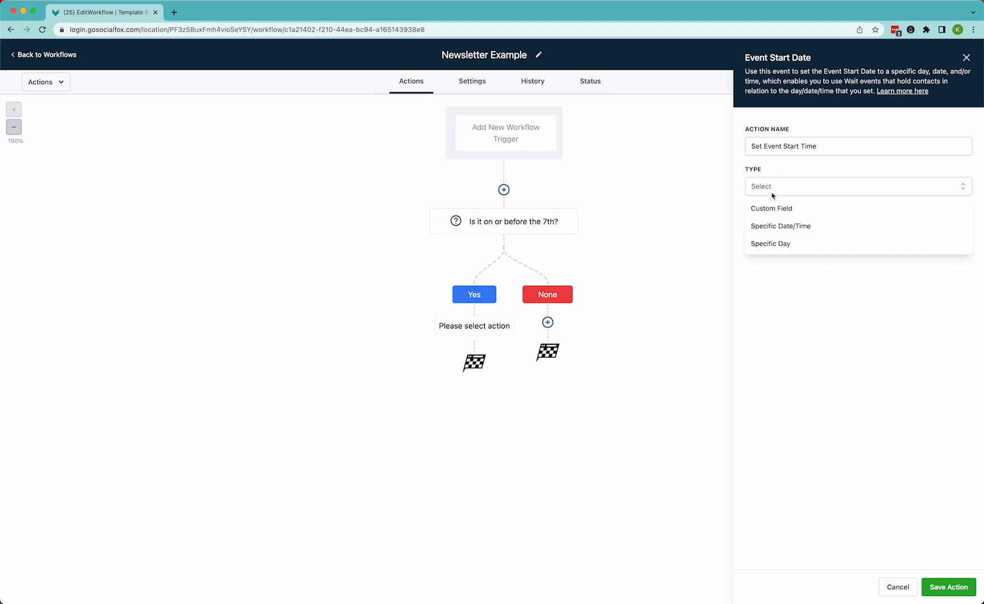
left_click(783, 230)
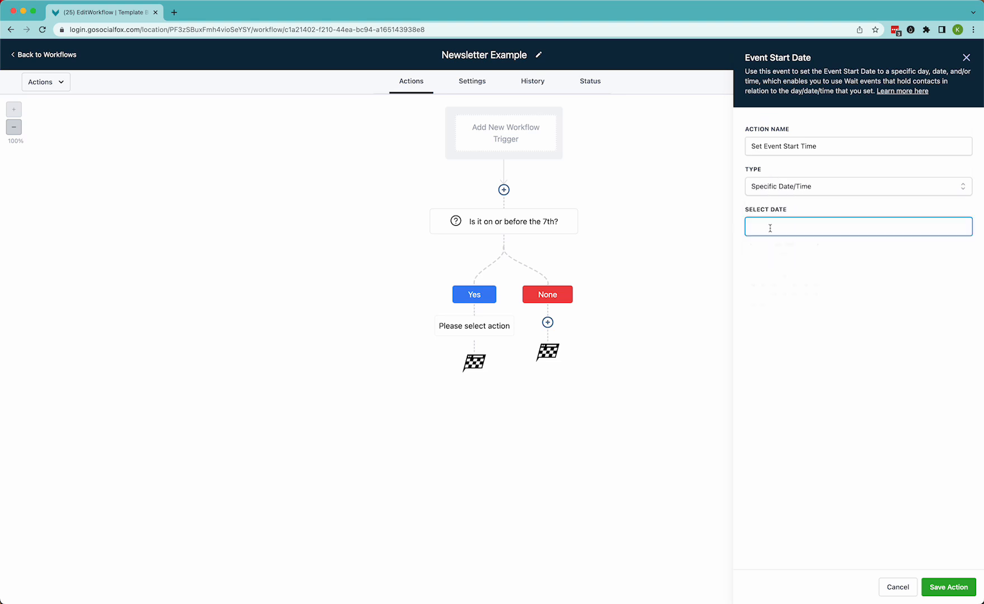
left_click(770, 228)
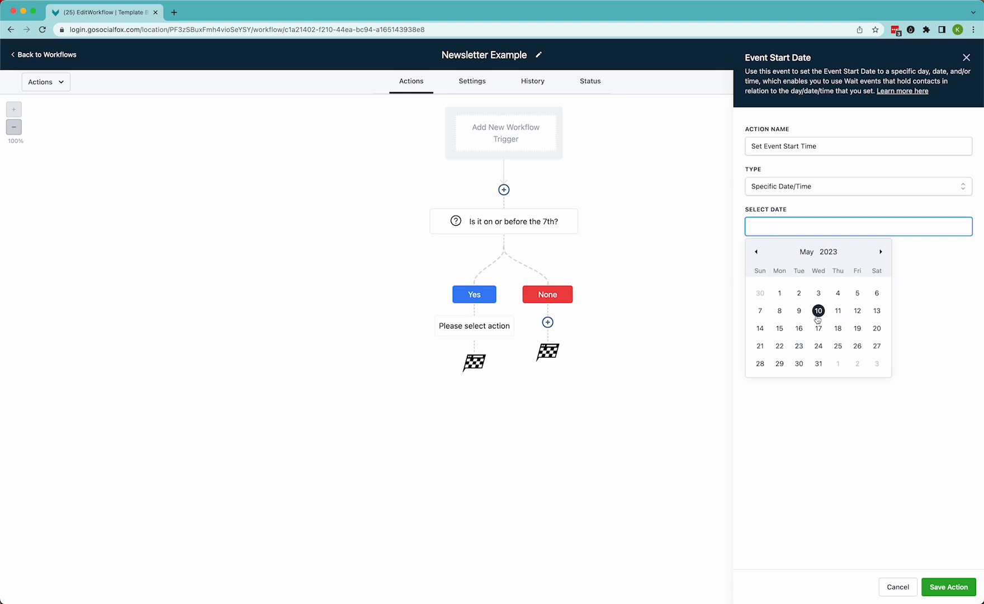
left_click(882, 253)
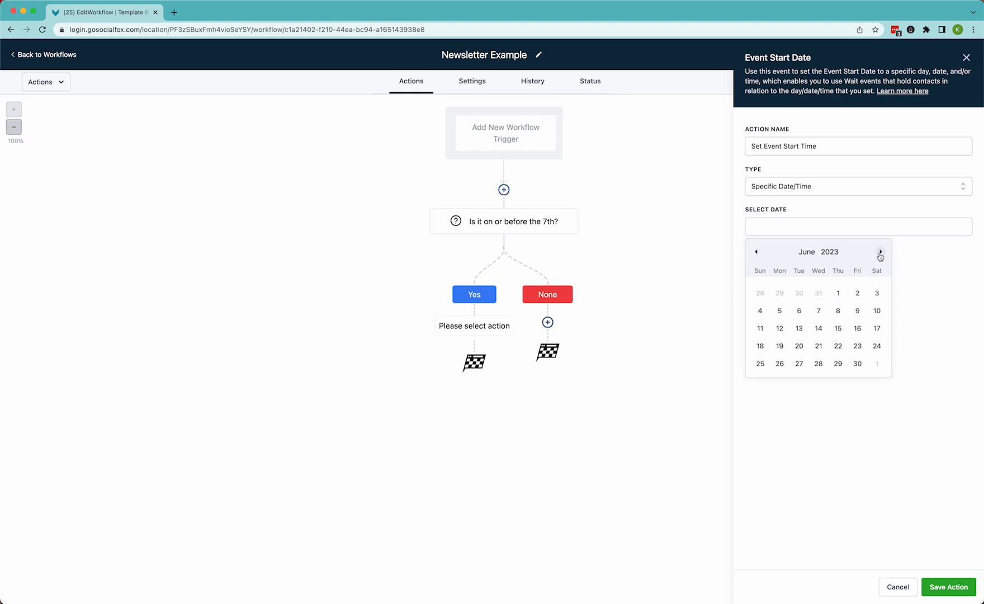
left_click(818, 311)
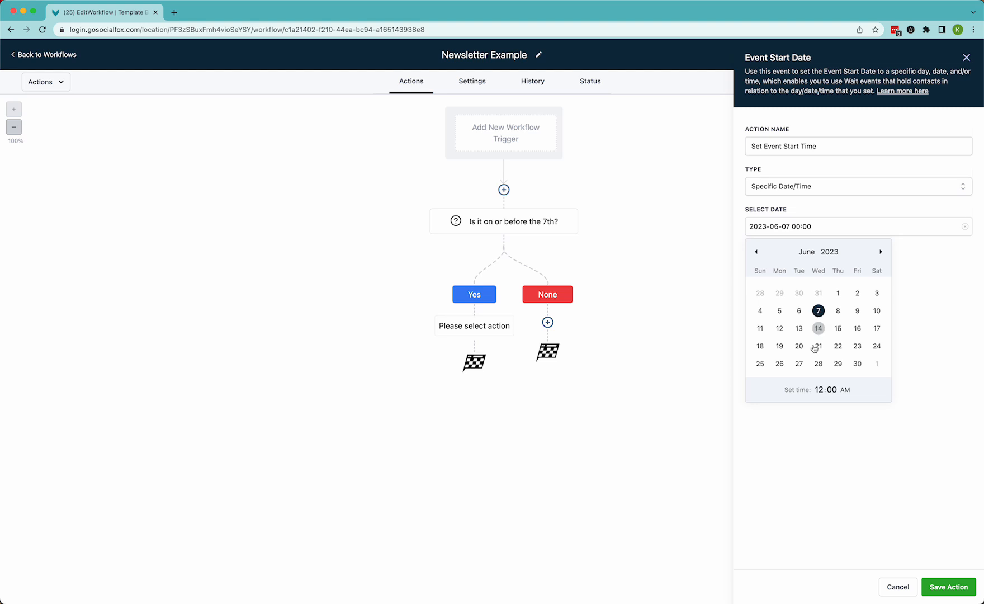
left_click(819, 390)
type("9")
left_click(823, 146)
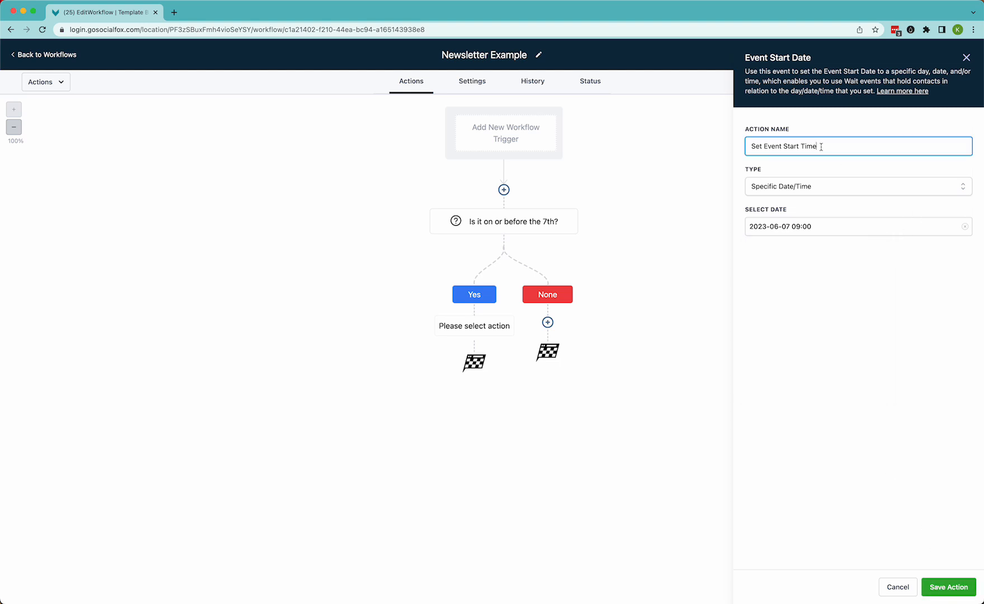
Rename the event start date action to 6/7 @ 9am and save the action
left_click_drag(753, 146, 838, 147)
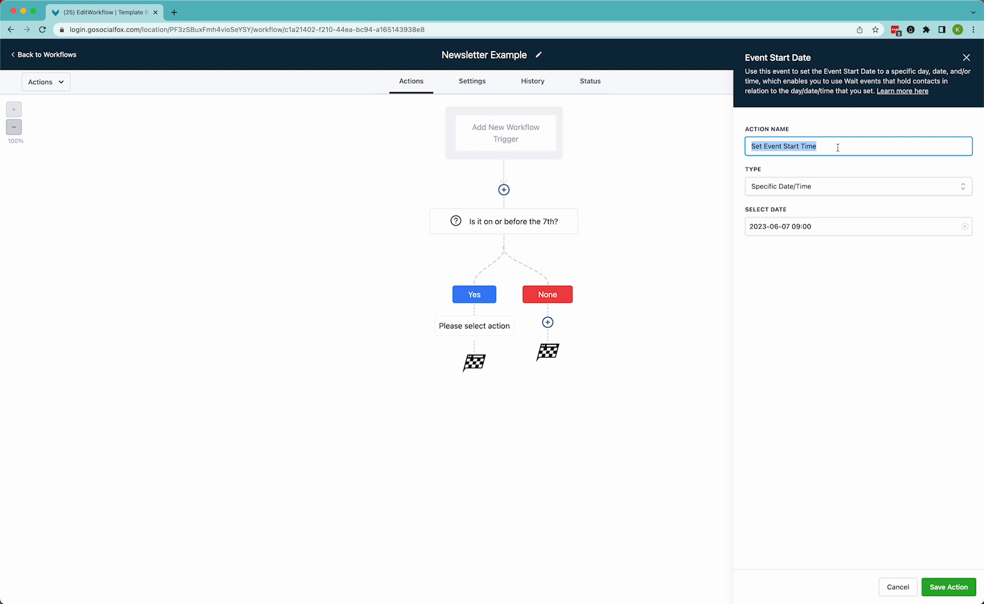
type("6/")
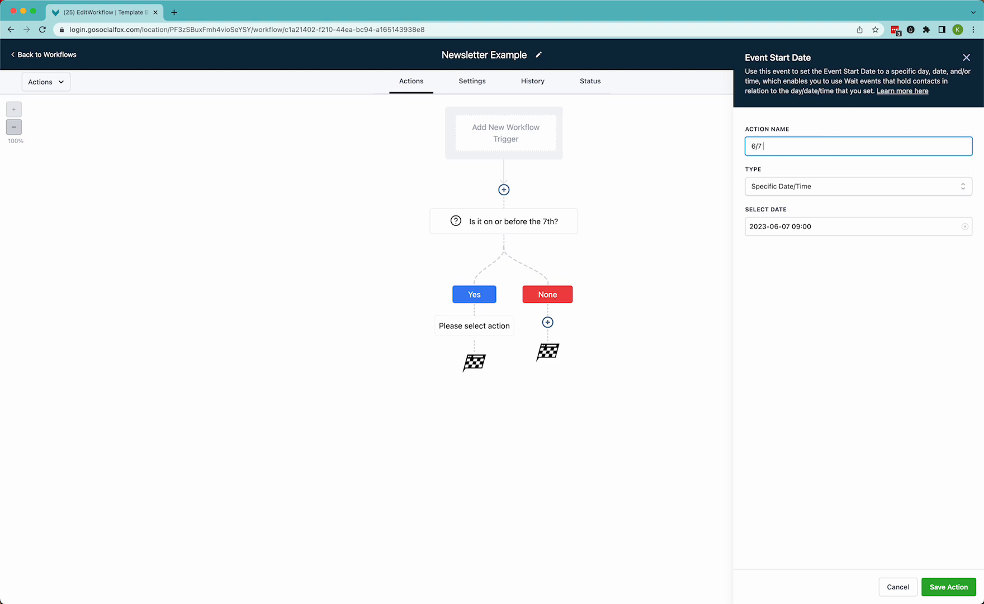
type("7 @ 9am")
left_click(948, 587)
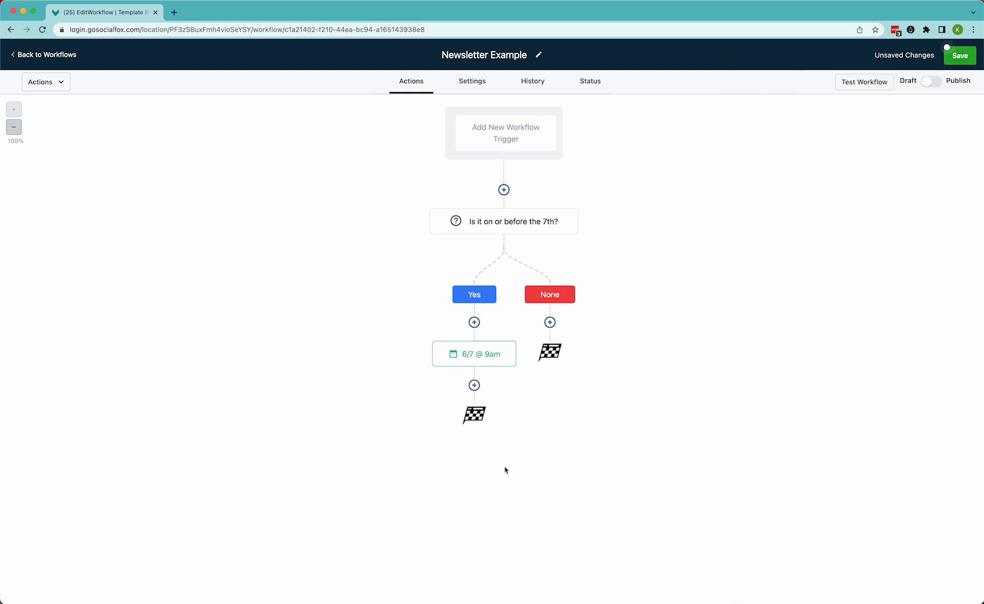
Add a Wait action below the 6/7 @ 9am event start date action
mouse_move(455, 383)
left_click(474, 385)
type("wait")
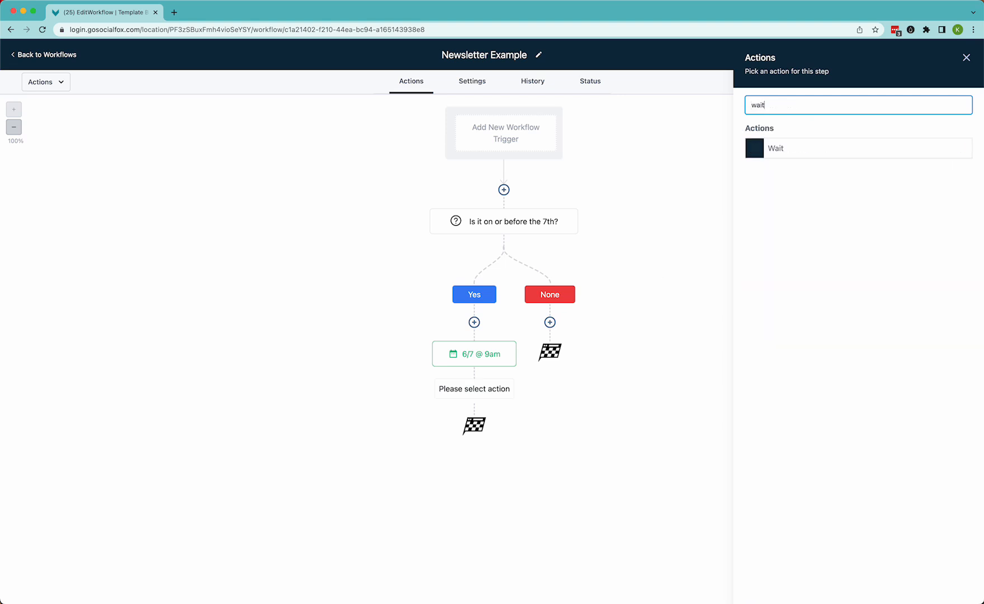
left_click(782, 147)
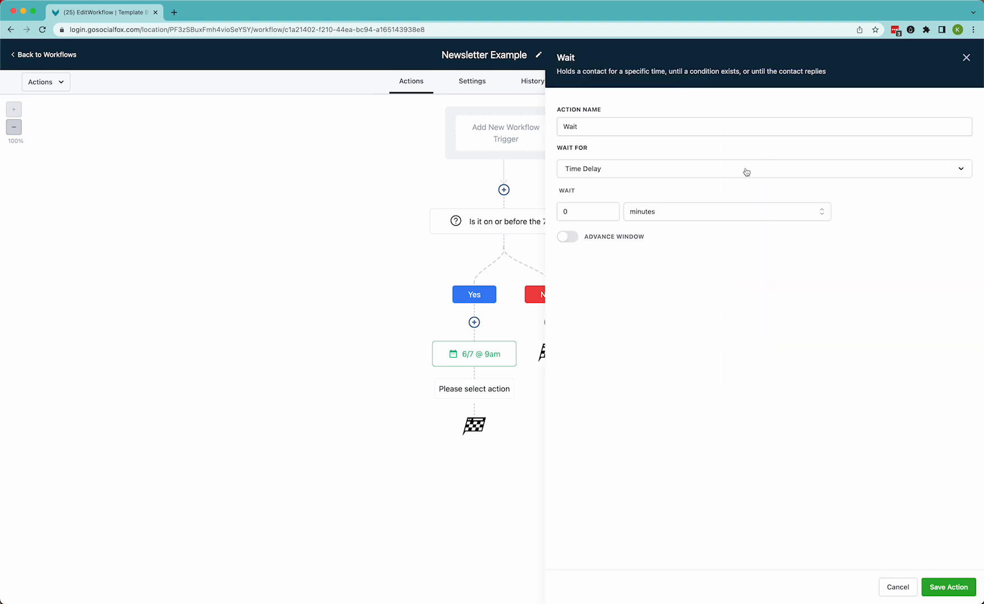
Set the wait to Event / Appointment time, resuming at the exact time
left_click(610, 169)
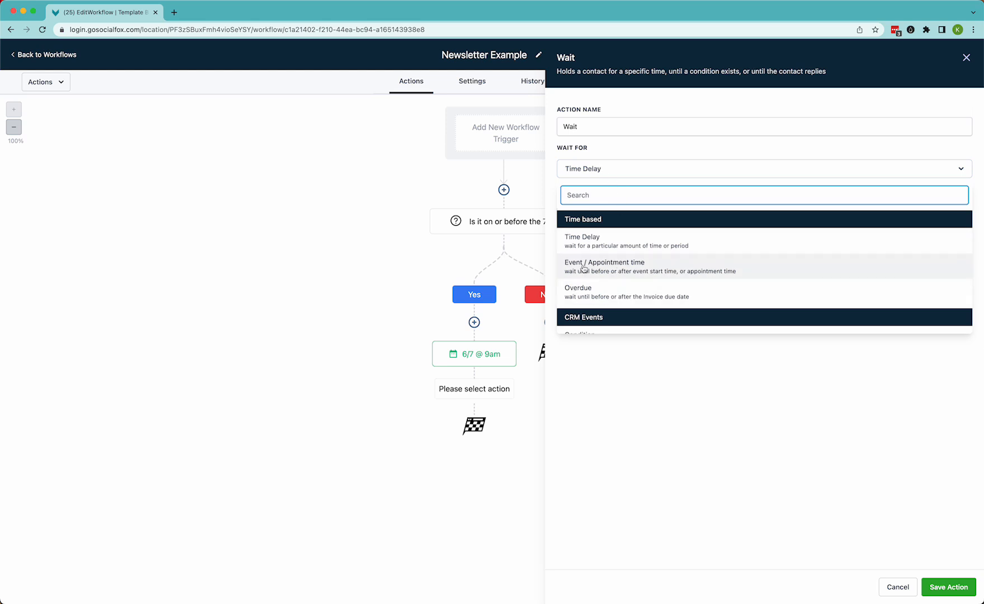
left_click(610, 271)
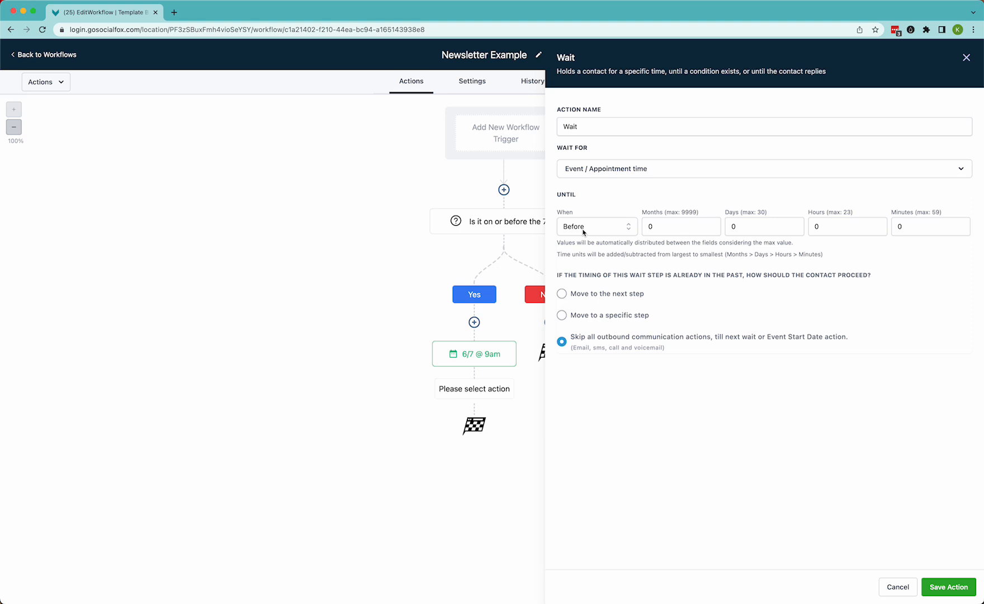
left_click(584, 231)
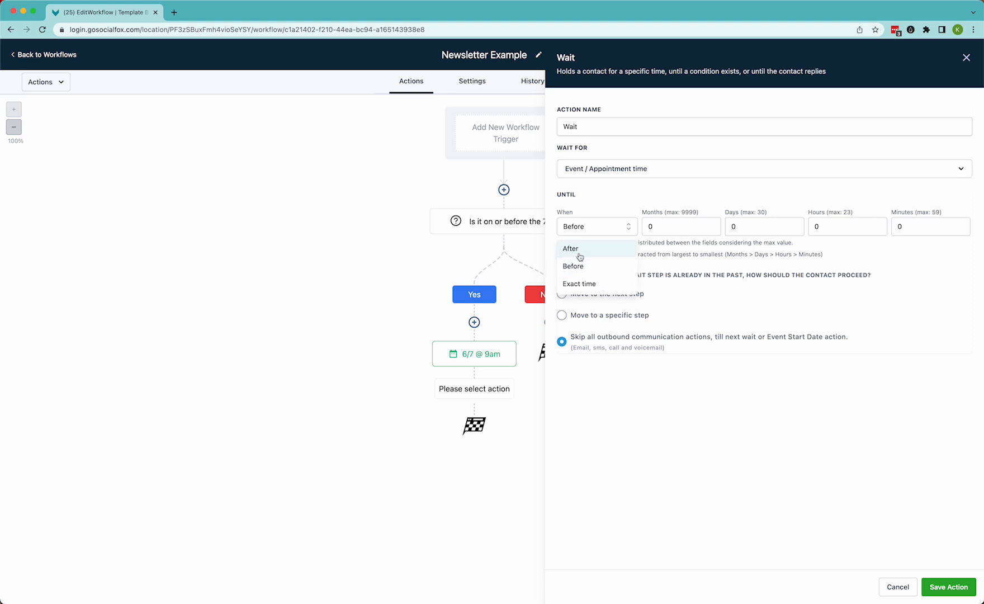
left_click(579, 284)
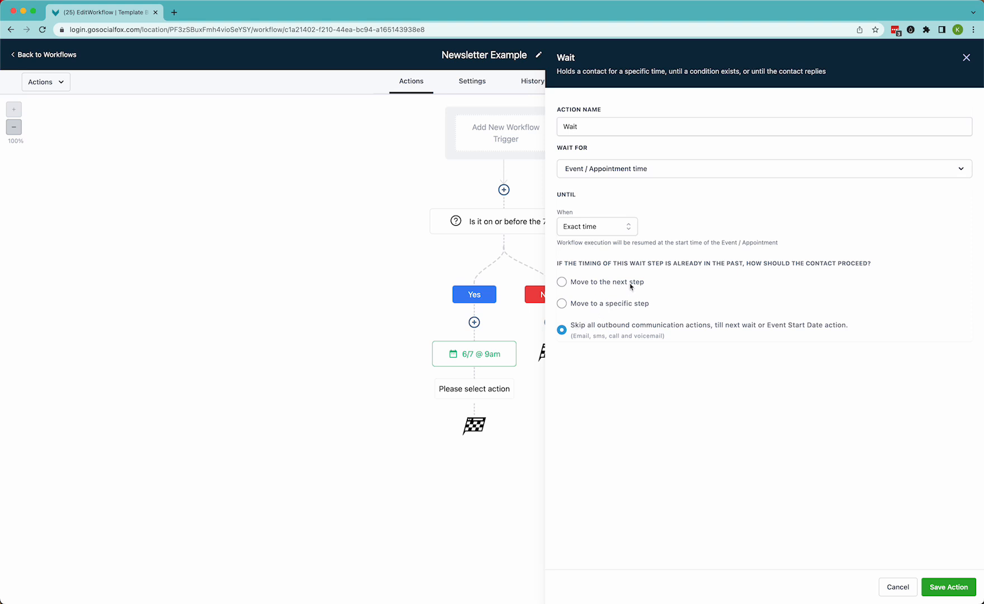
Name the wait action Wait Until 9am and save it
left_click(949, 587)
left_click_drag(590, 126, 547, 129)
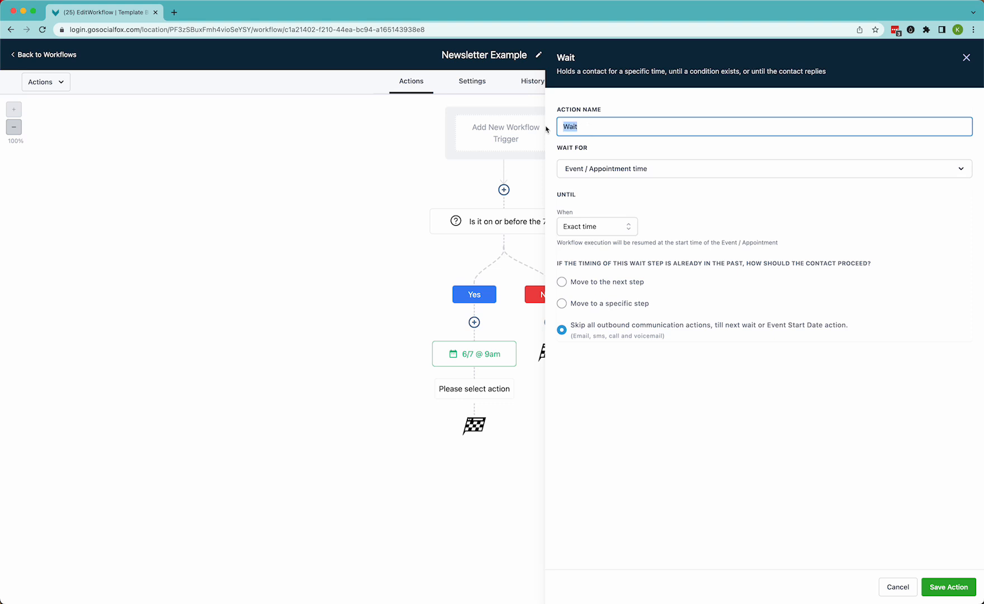
type("Wait Until 9am")
left_click(945, 587)
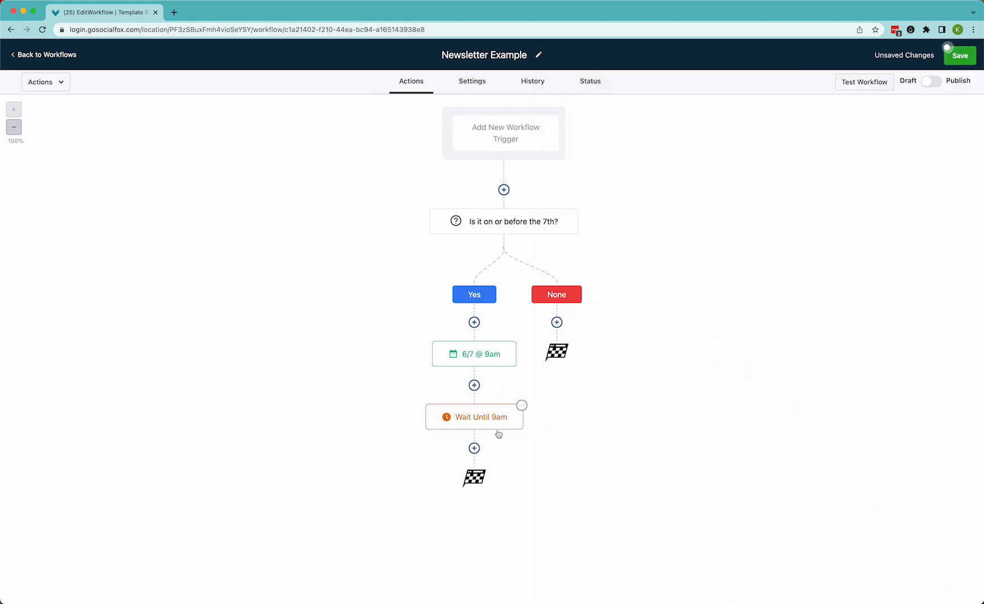
Add a Send Email action below the Wait Until 9am step
left_click(475, 448)
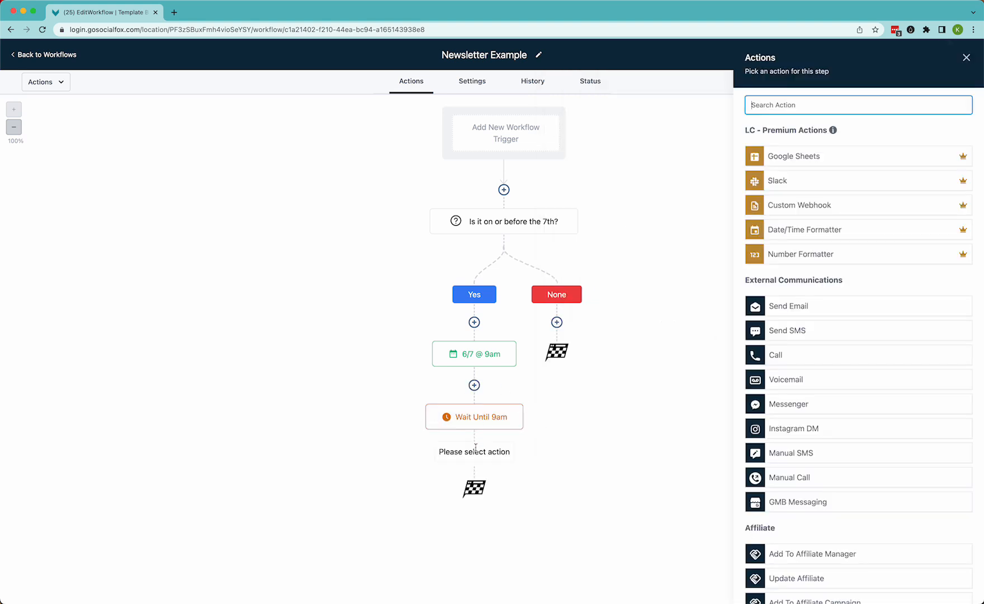
type("email")
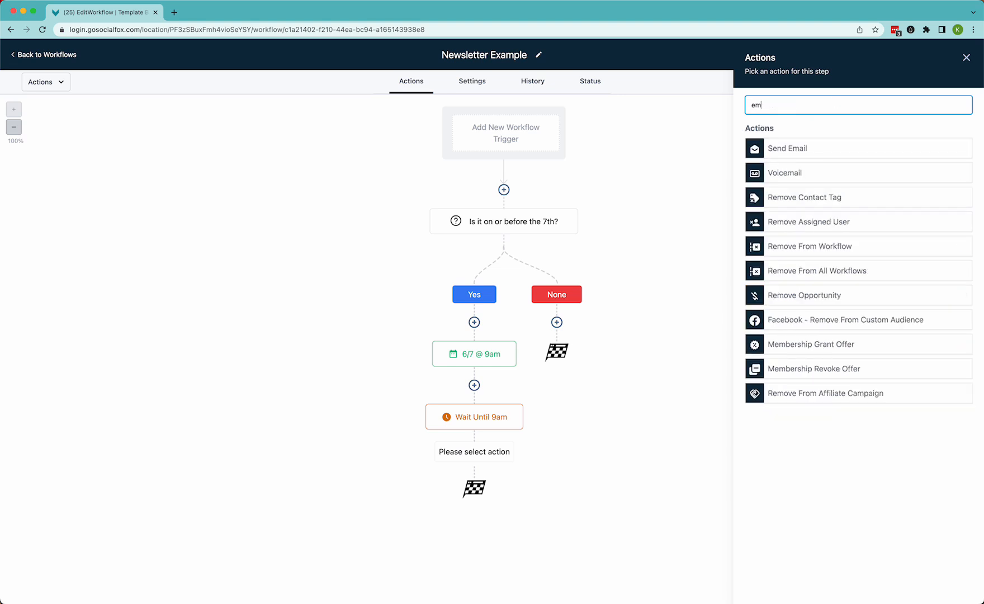
left_click(802, 157)
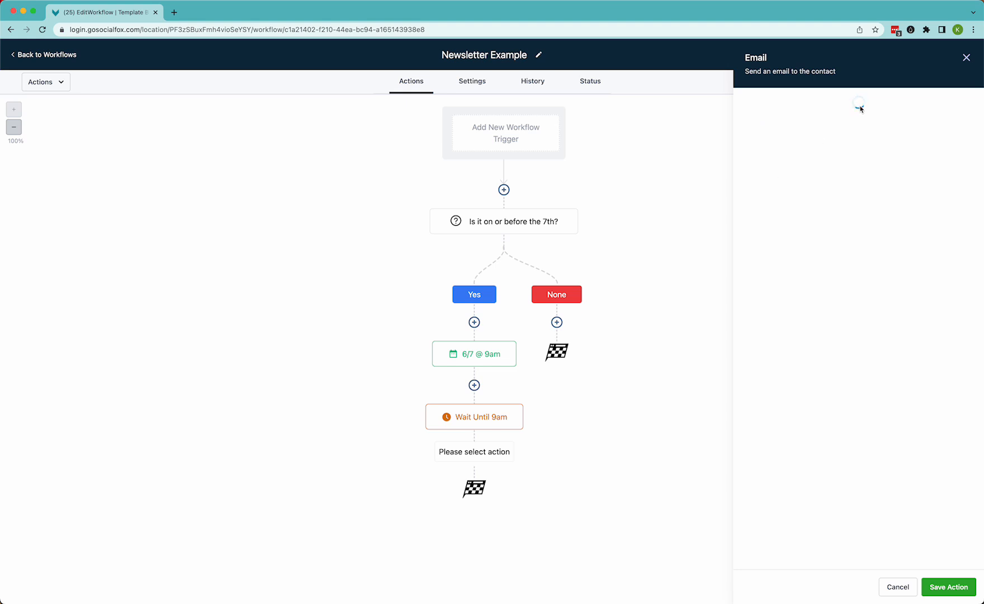
Fill the email's From Name with {{user.name}} and From Email with {{user.email}} using custom values
left_click(965, 187)
left_click(932, 213)
left_click(933, 195)
left_click(961, 223)
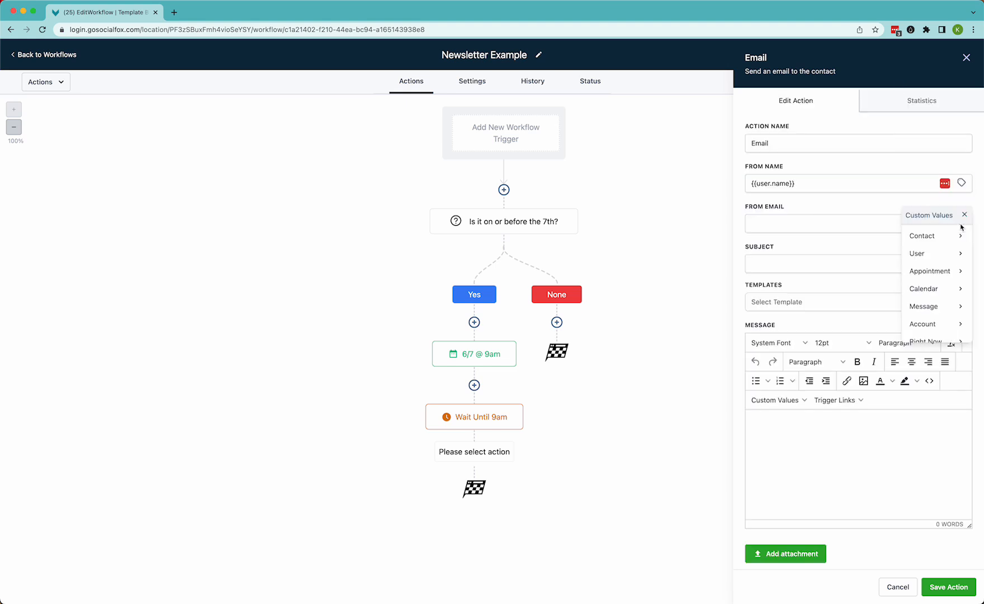
left_click(922, 253)
left_click(916, 288)
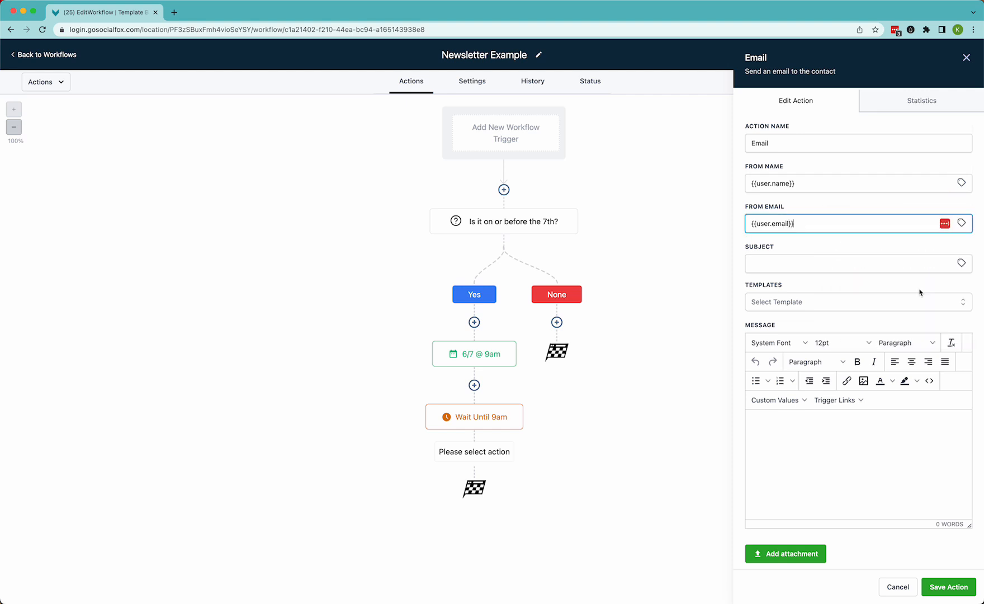
Set the email subject to Subject line #1, enter body as the message, and save the action
left_click(905, 265)
type("Su")
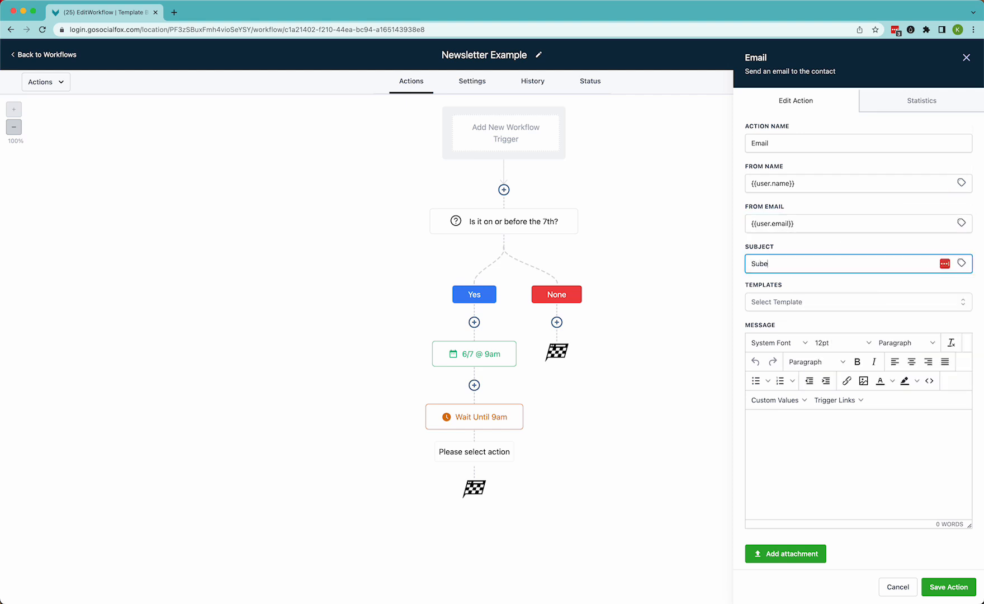
type("bject line #1")
left_click(862, 479)
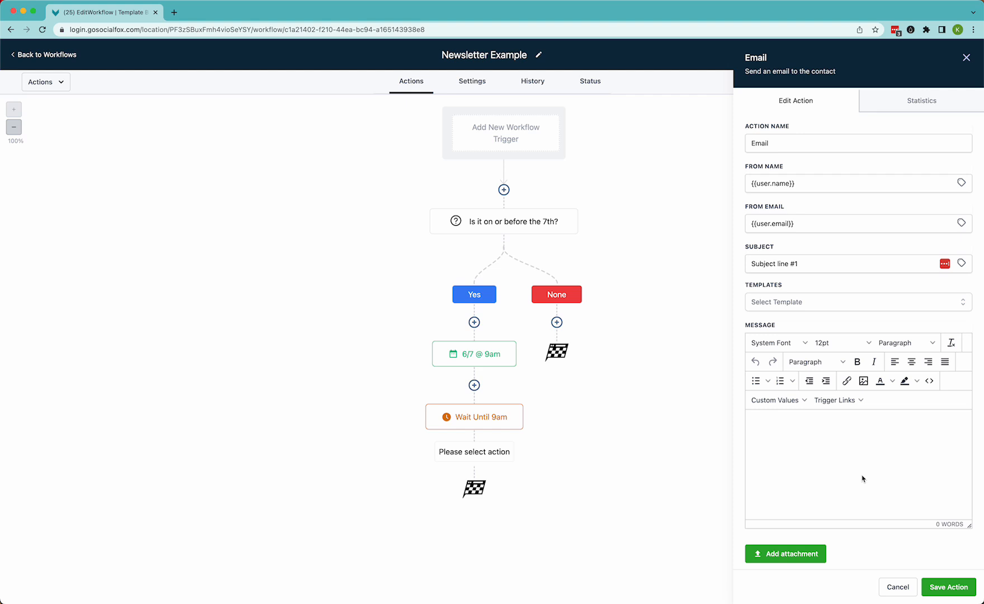
type("body")
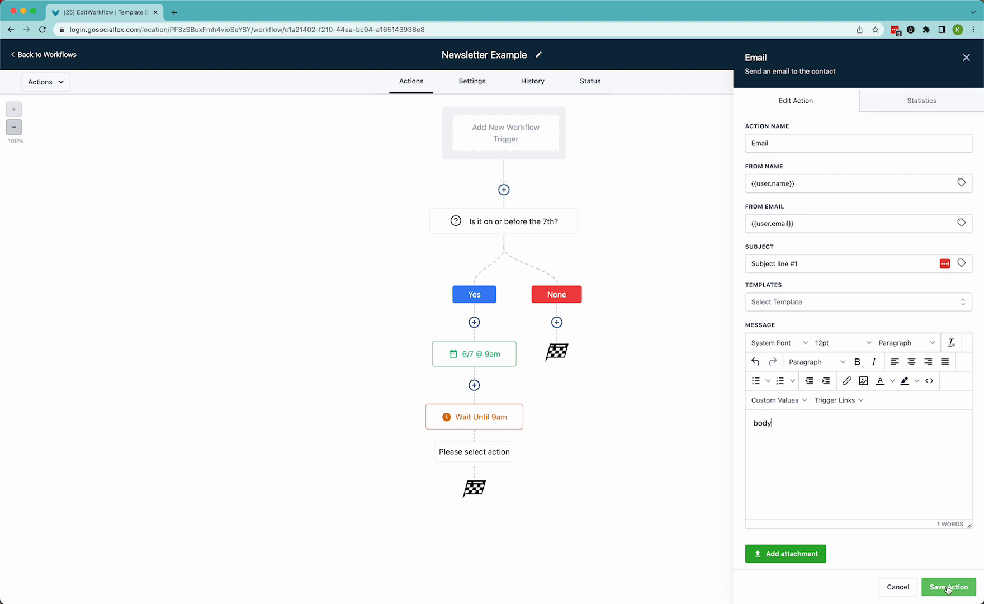
left_click(948, 587)
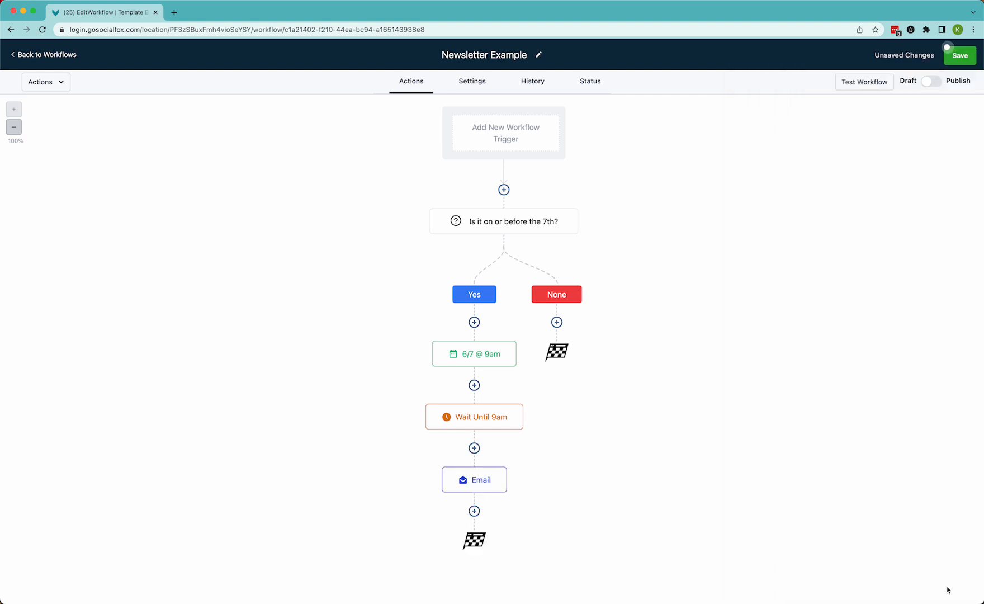
Rename the email action to Newsletter Subject #1 and save it
left_click(484, 486)
left_click_drag(829, 144, 741, 137)
type("Newsletter Subject #")
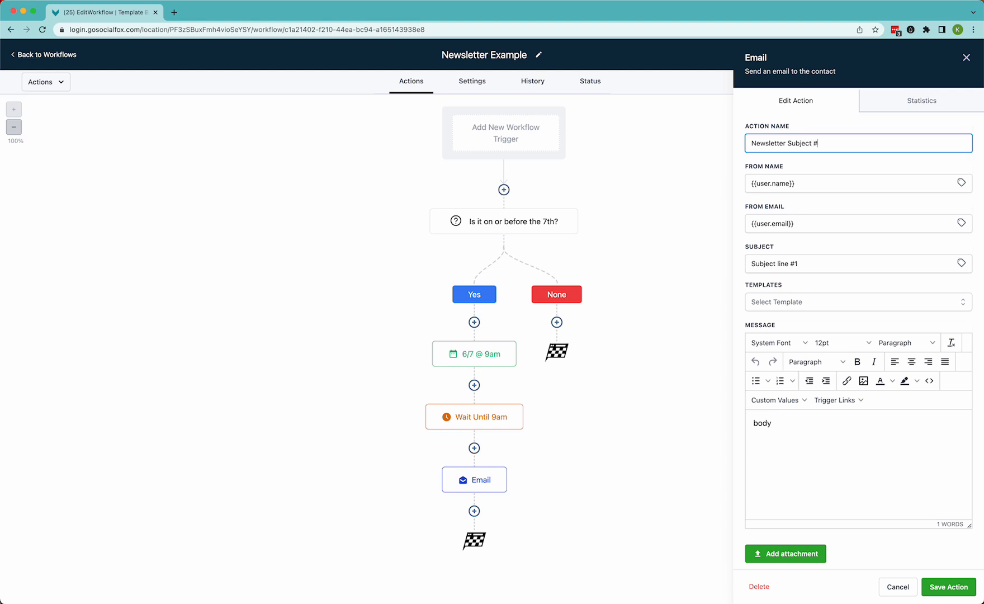
type("1")
left_click(948, 587)
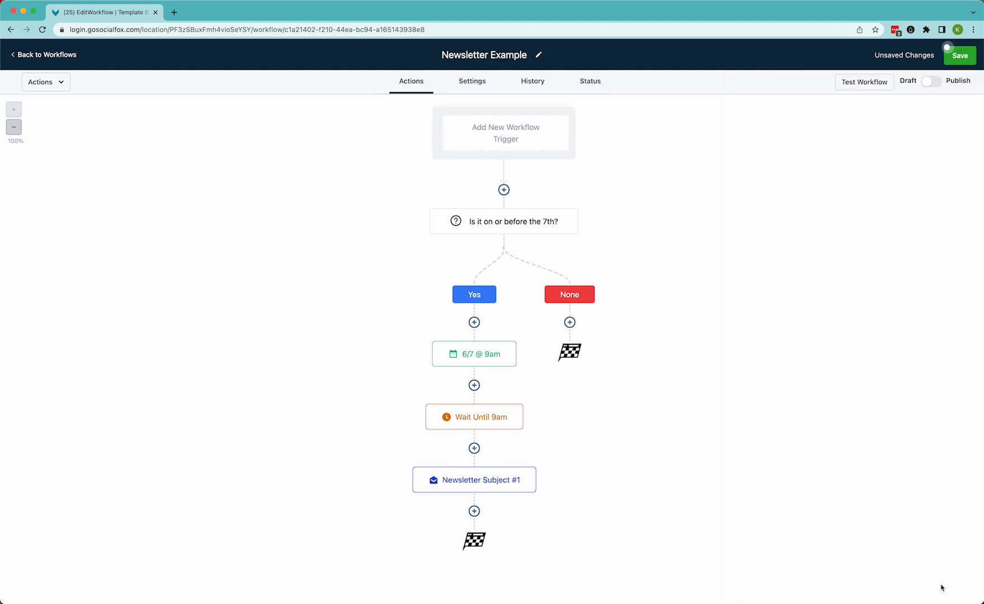
Save the workflow
left_click(966, 56)
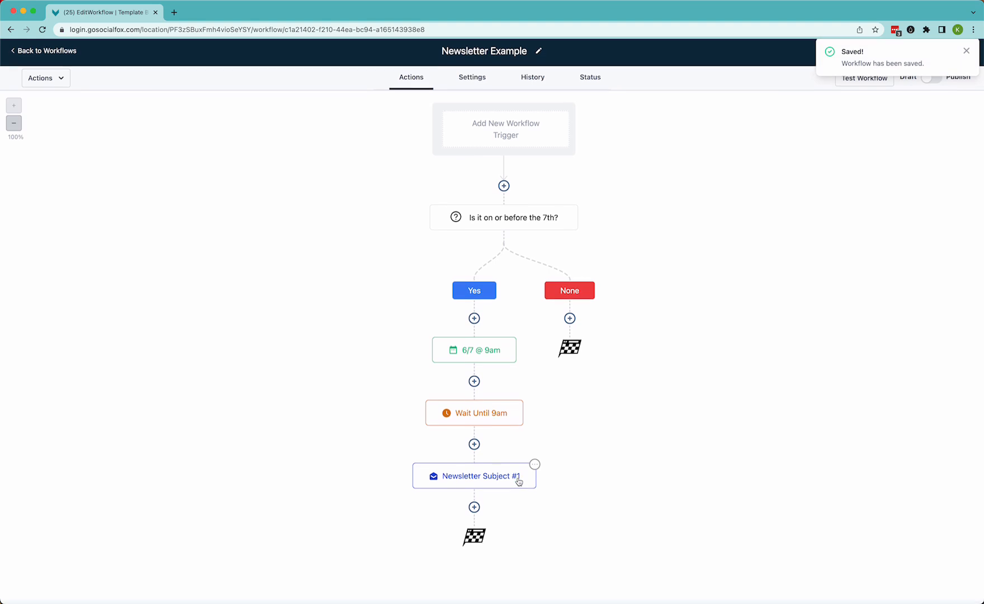
left_click(967, 55)
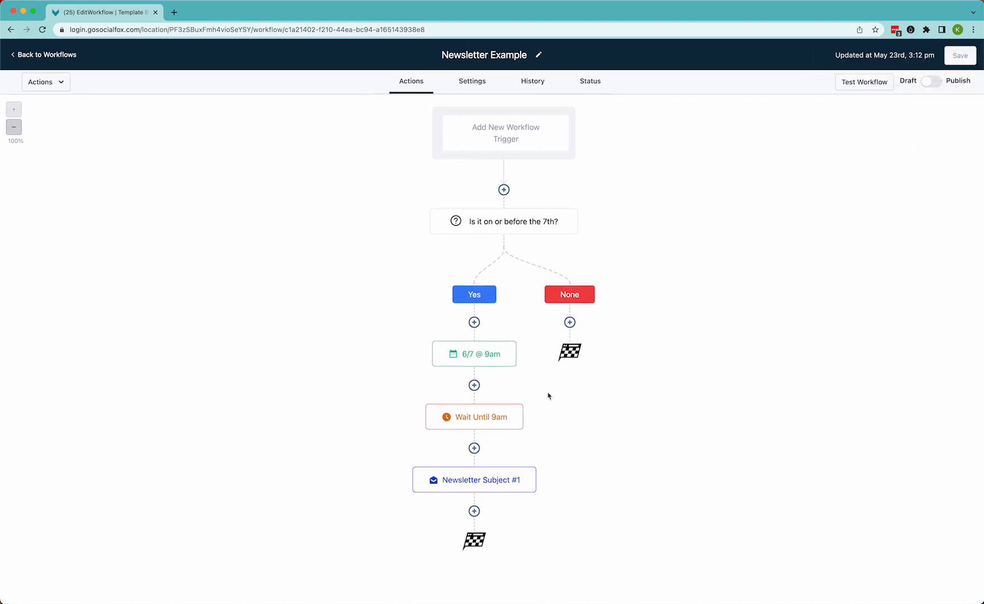
Add another Wait action below the Newsletter Subject #1 email
scroll(469, 476, "down", 1)
scroll(469, 476, "up", 1)
mouse_move(483, 491)
left_click(474, 511)
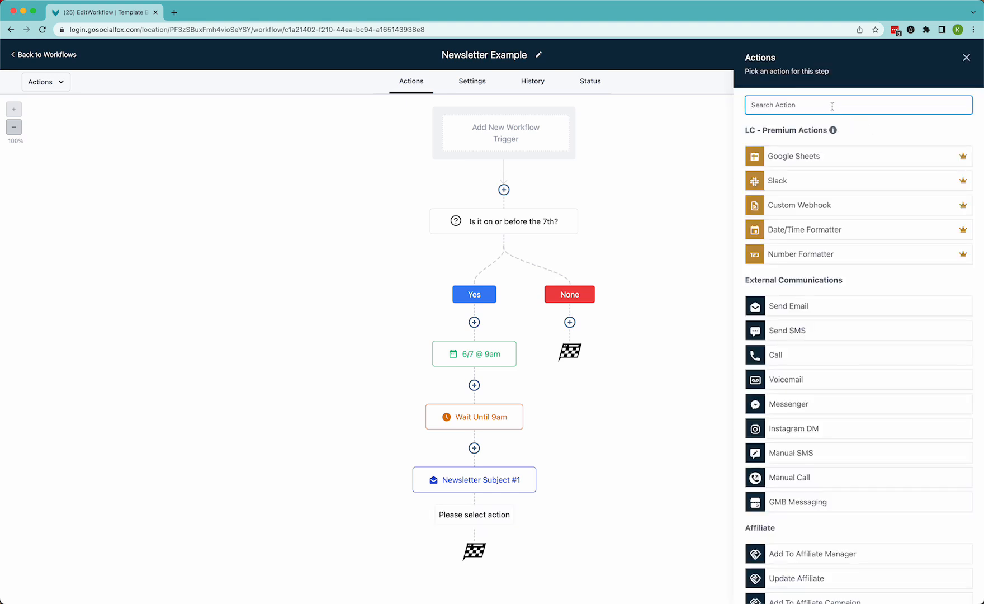
type("wait")
left_click(791, 150)
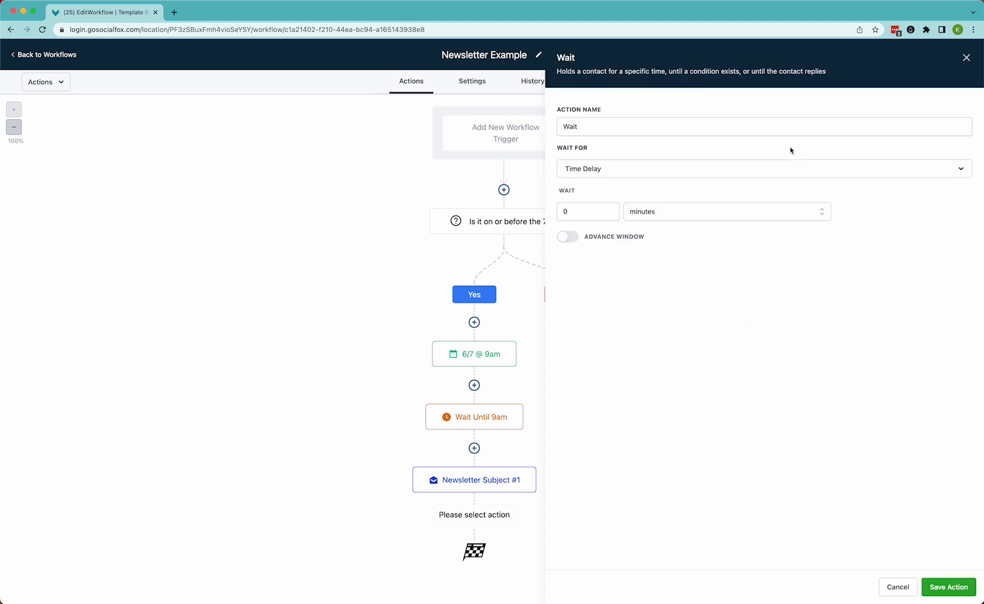
Set the wait to Email Event and pick the Newsletter Subject #1 email step
left_click(584, 174)
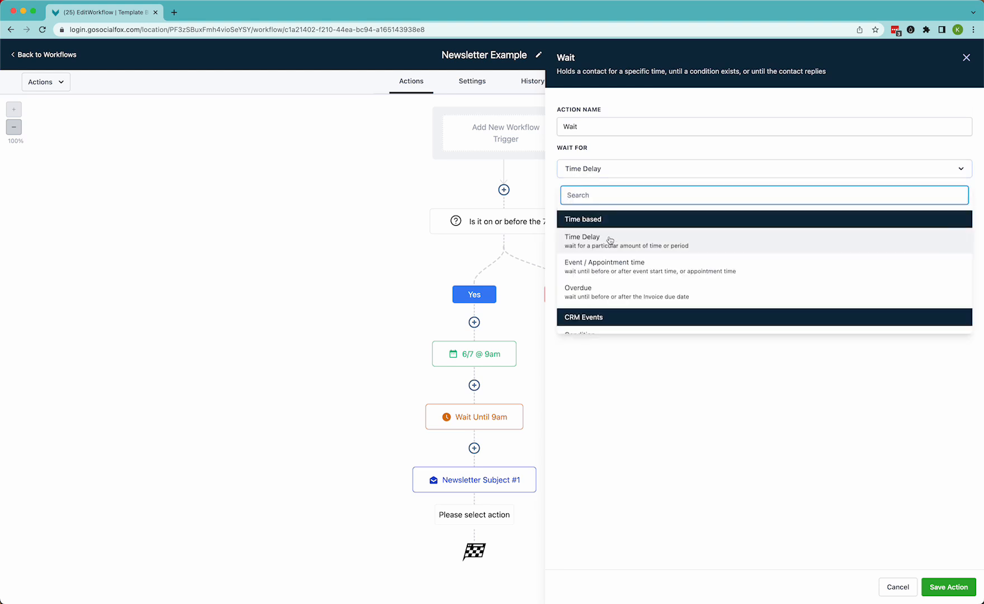
scroll(608, 288, "down", 3)
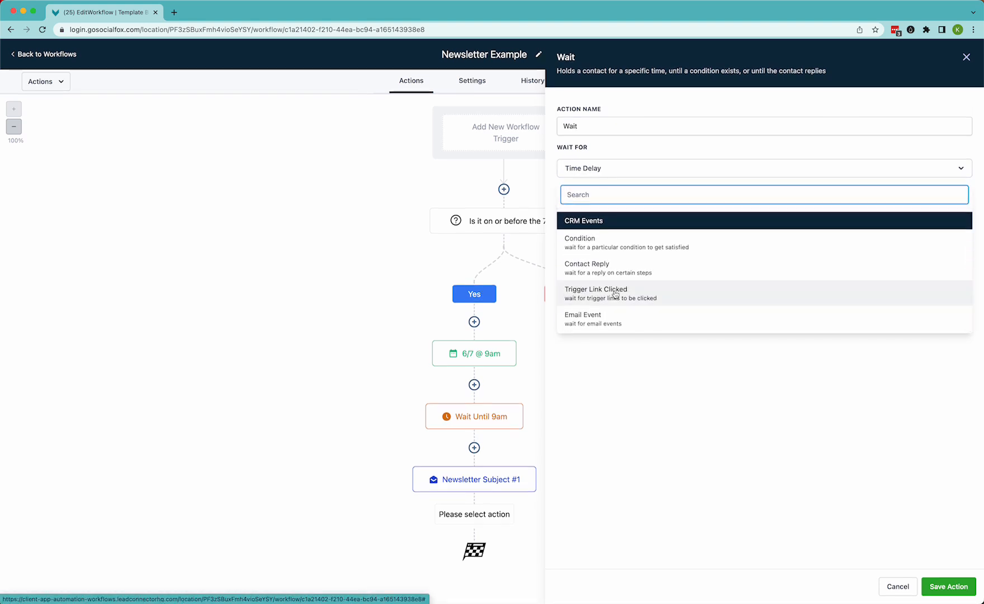
left_click(598, 320)
left_click(580, 214)
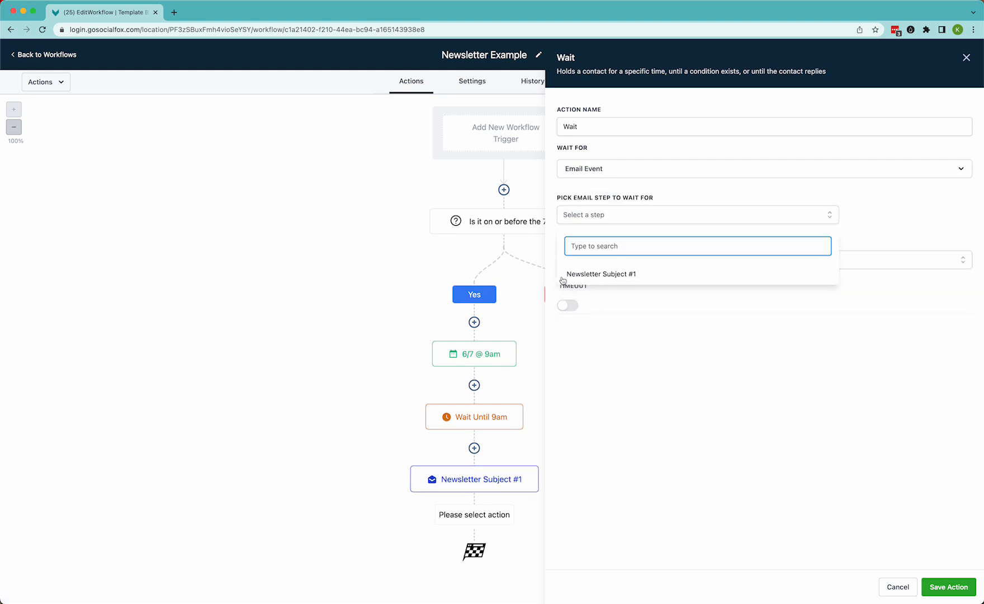
left_click(599, 274)
Choose Opened as the email event and turn on the timeout
left_click(628, 319)
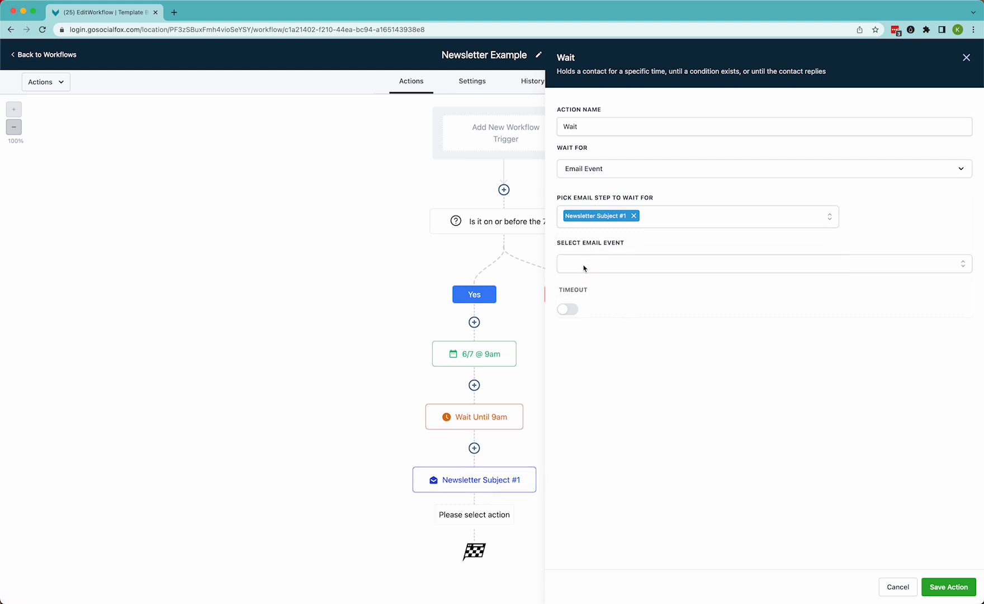
left_click(584, 269)
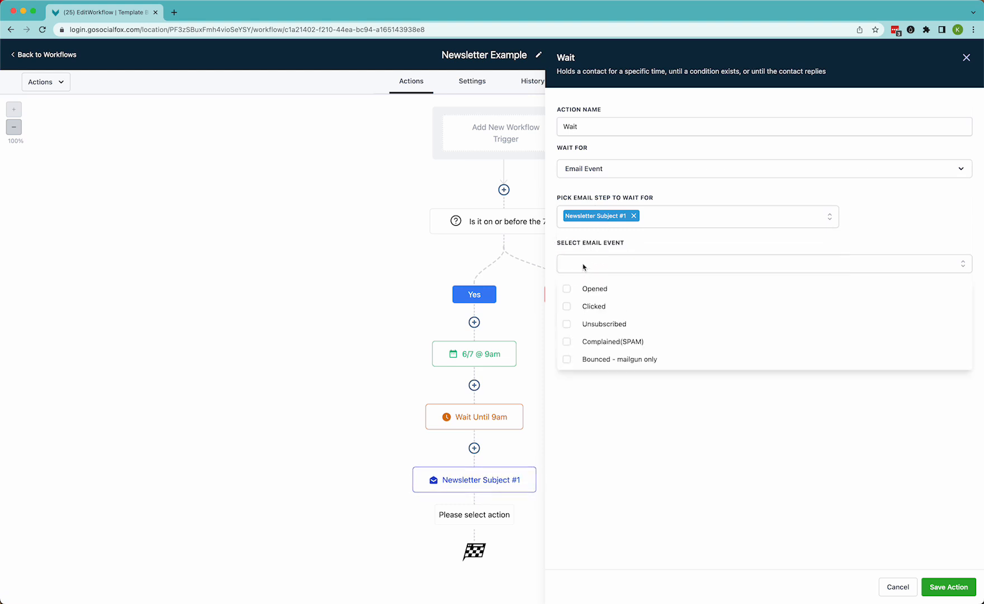
left_click(567, 289)
left_click(617, 412)
left_click(566, 309)
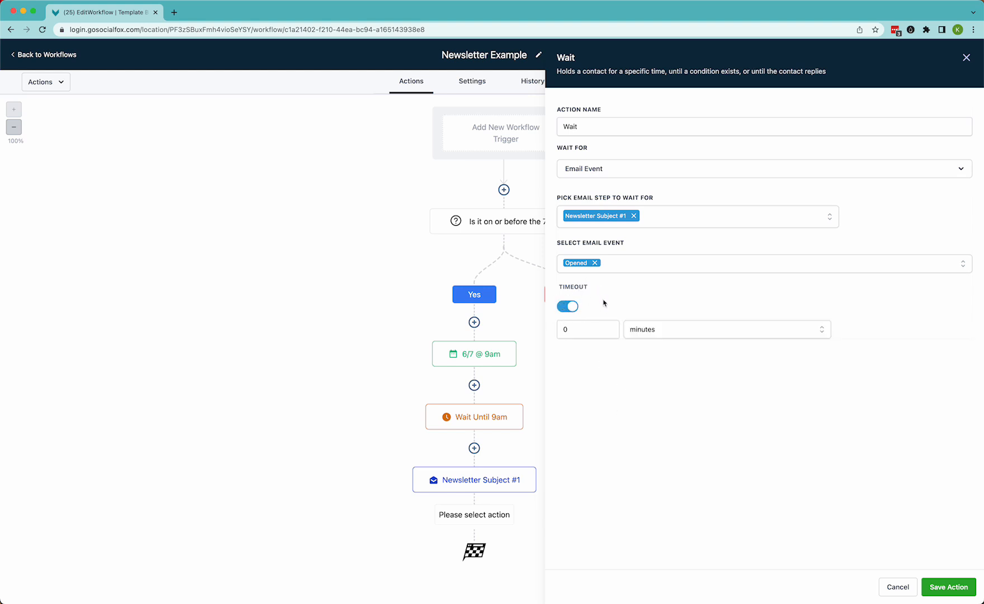
Set the timeout to 2 days
left_click(571, 329)
key("BackSpace")
type("2")
left_click(652, 331)
left_click(646, 354)
Name the wait action Wait 2 Days Or Until Email Opened and save it
left_click(596, 126)
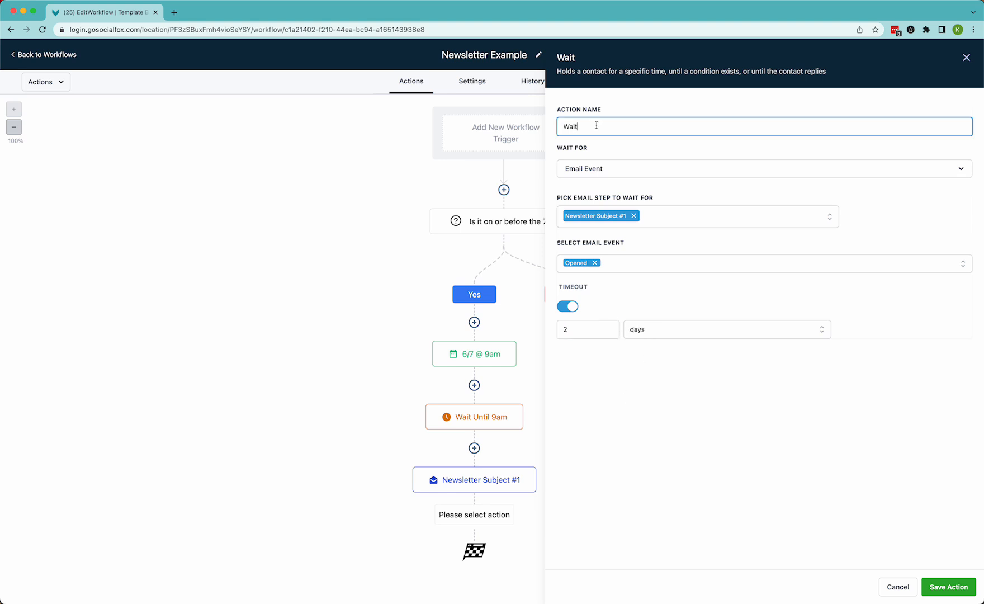
type("2 Days Or Until EMail Opened")
left_click(944, 589)
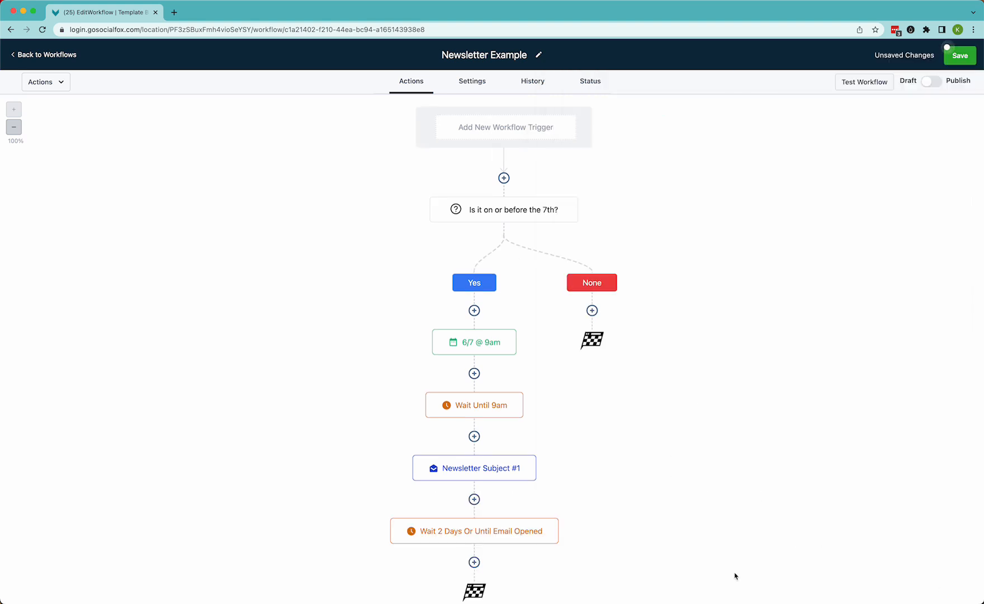
Save the workflow
scroll(556, 518, "down", 1)
left_click(965, 56)
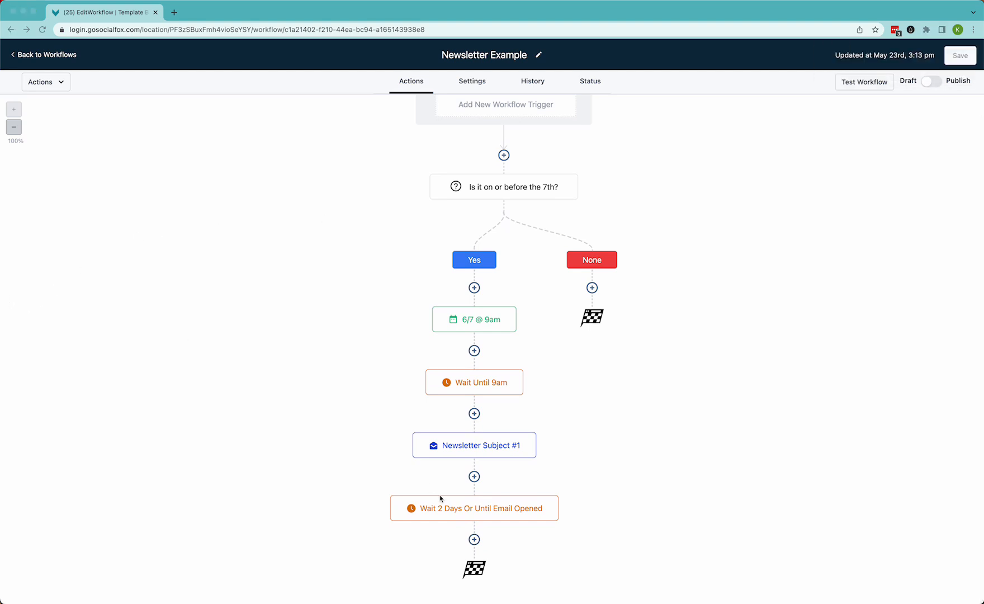
Add an If/Else condition after the wait action and name it Did they open the email?
left_click(474, 540)
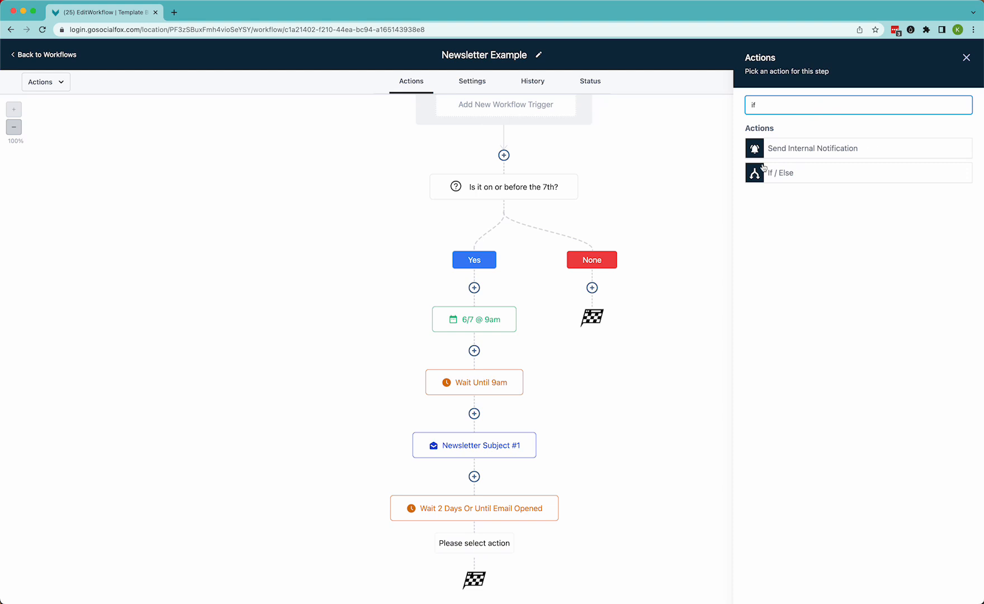
left_click(783, 178)
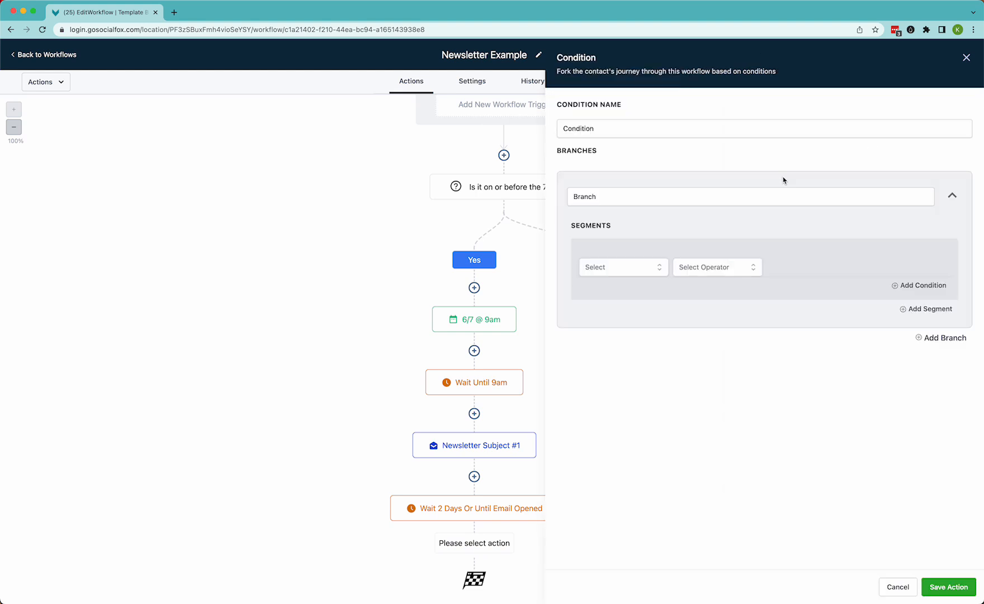
double_click(599, 130)
type("Did they open the email?")
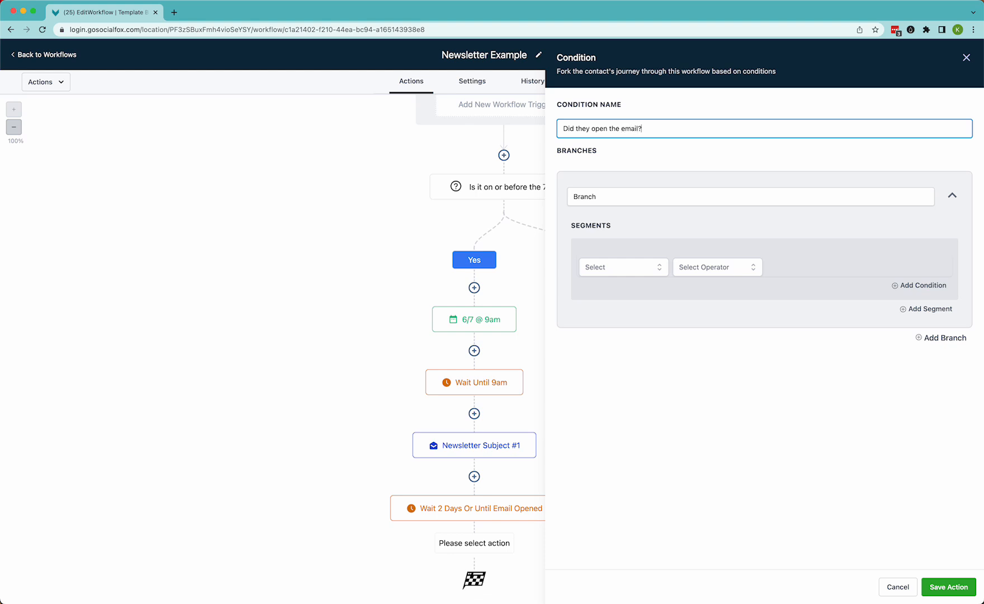
Name the condition's branch Yes and base its segment on the Email Event field
double_click(605, 200)
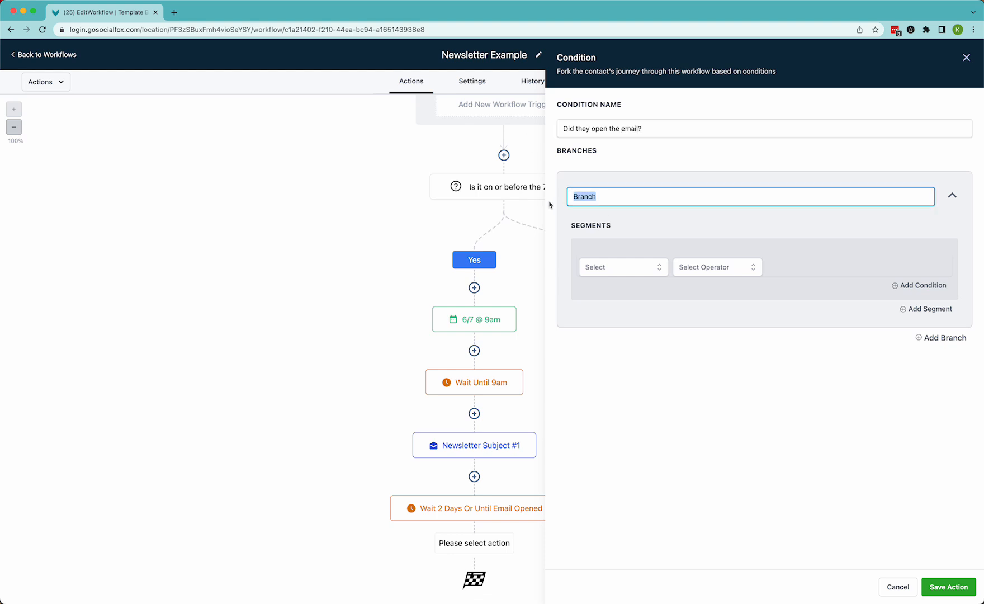
type("Ye")
left_click(611, 271)
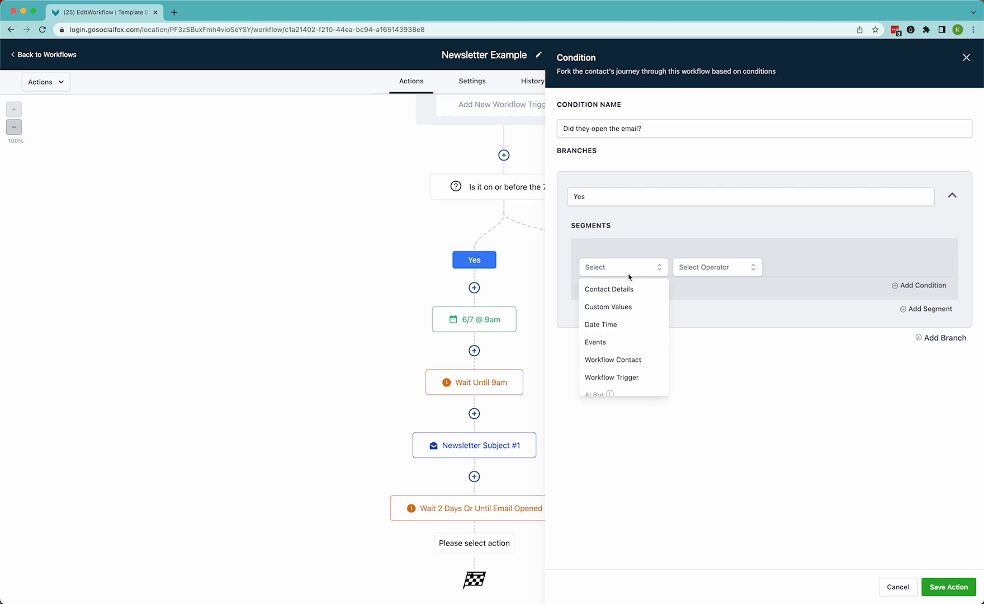
left_click(613, 341)
left_click(602, 316)
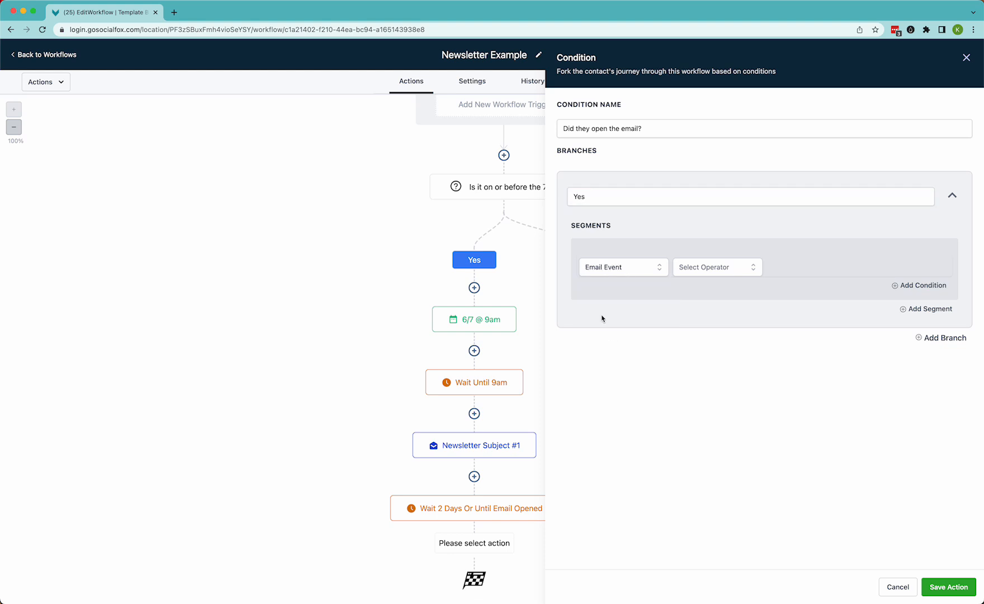
Set the branch rule to Email Event Is Opened and save the condition
left_click(725, 267)
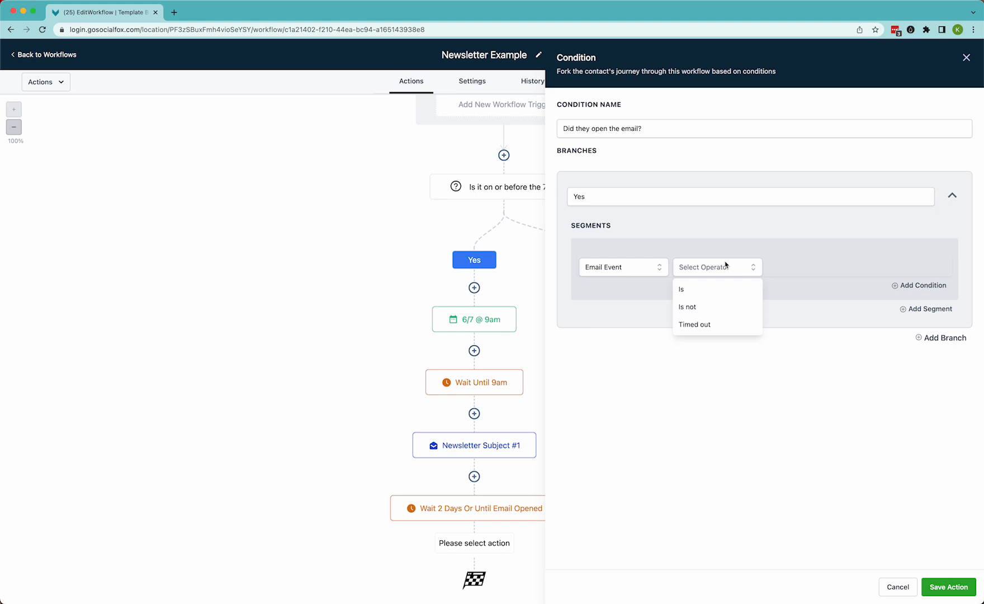
left_click(688, 291)
left_click(813, 267)
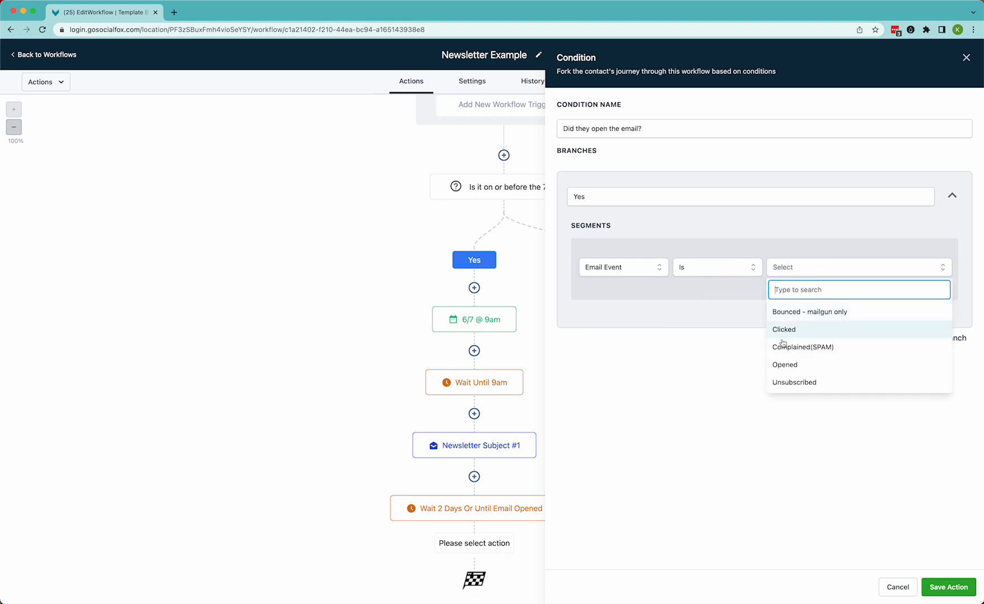
left_click(780, 364)
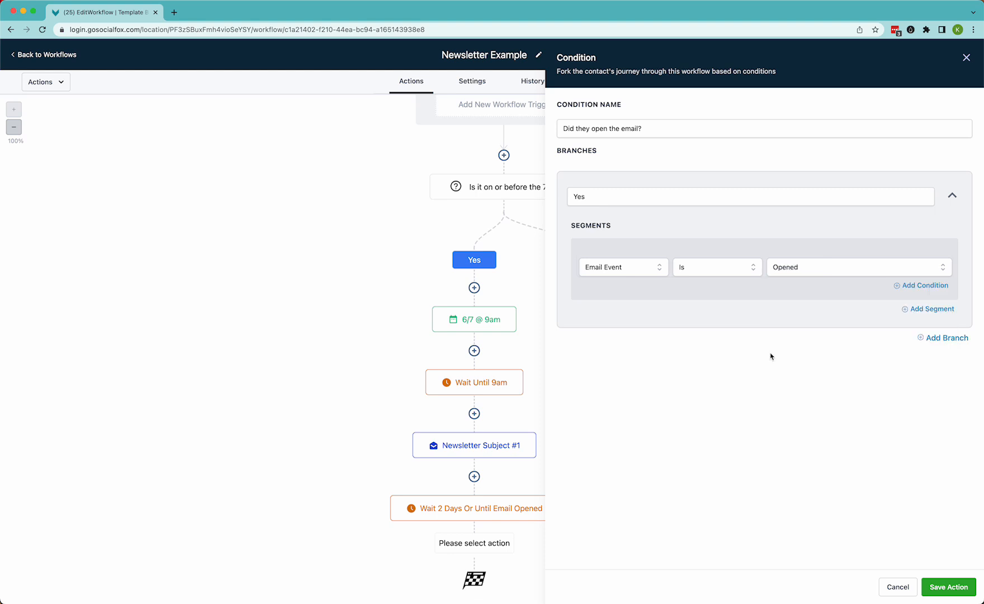
left_click(949, 586)
Copy the Newsletter Subject #1 email action into the None branch of the email-opened condition
scroll(760, 523, "down", 3)
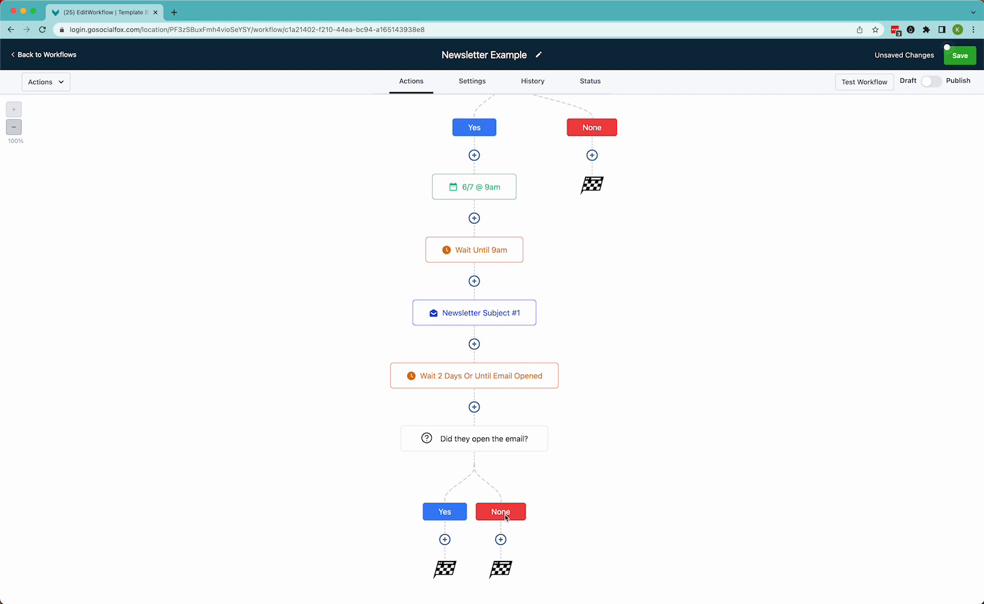
mouse_move(506, 323)
left_click(535, 302)
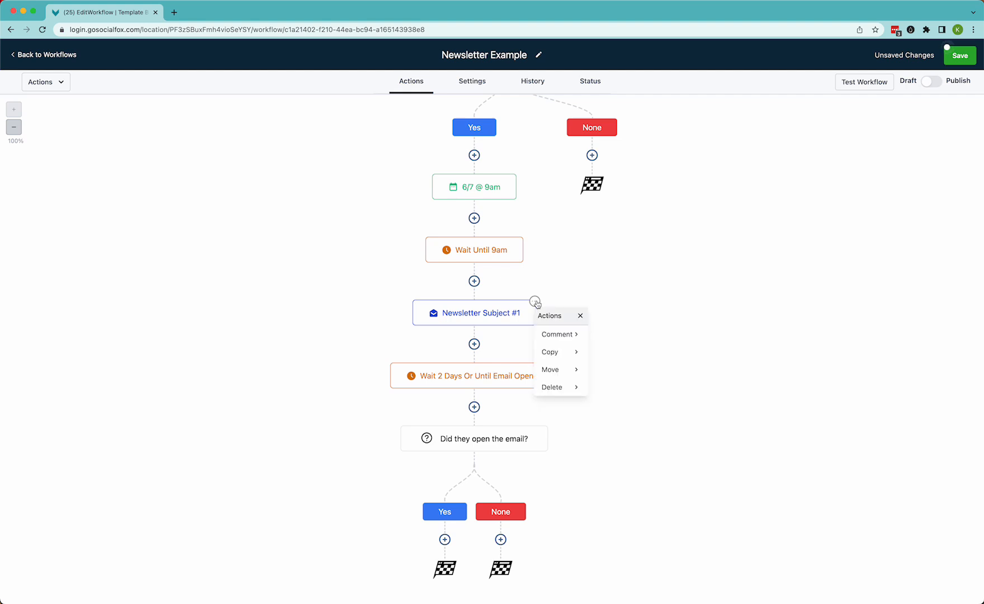
left_click(572, 352)
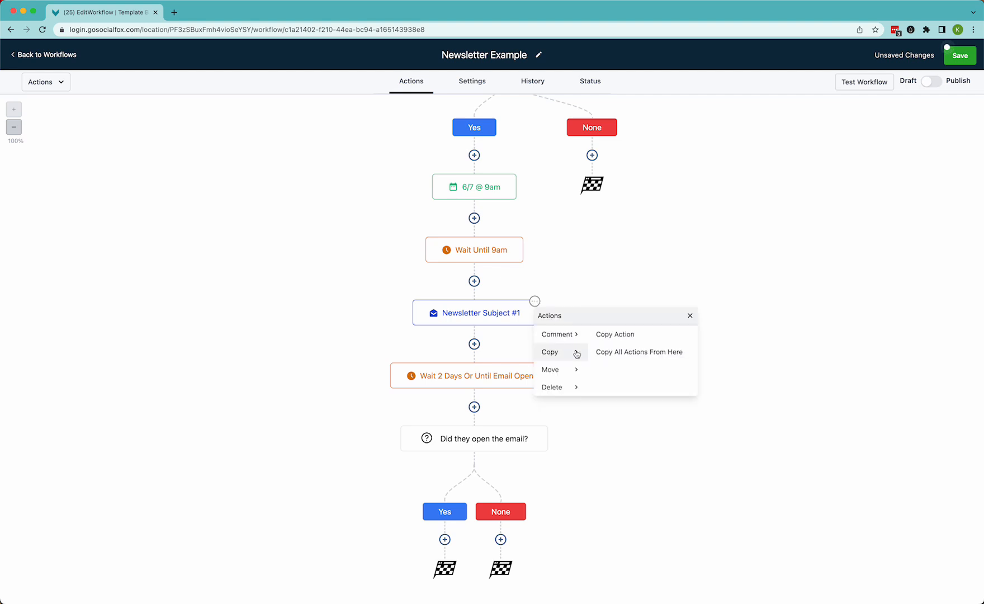
left_click(620, 336)
scroll(570, 448, "down", 3)
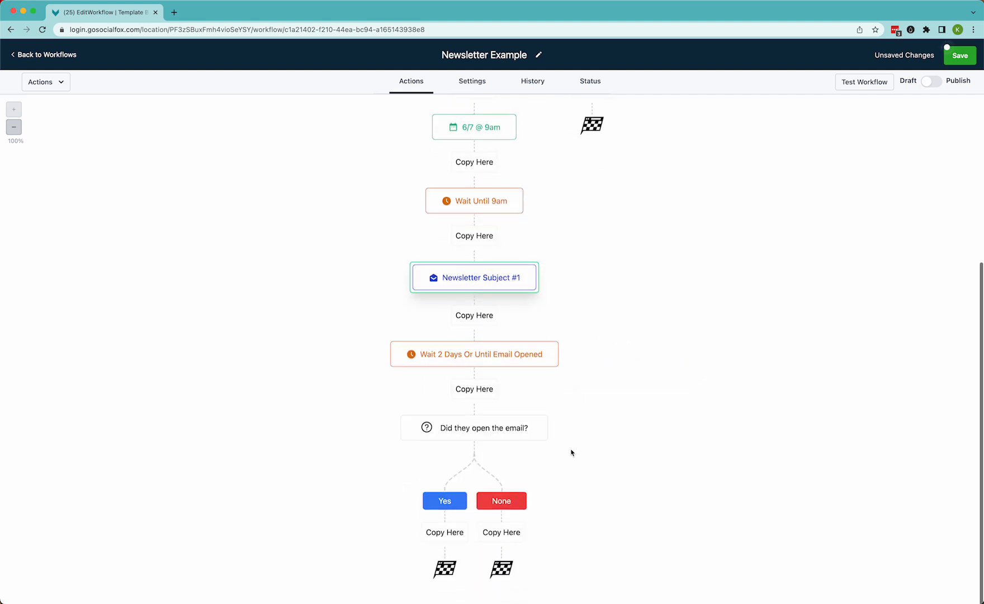
left_click(500, 536)
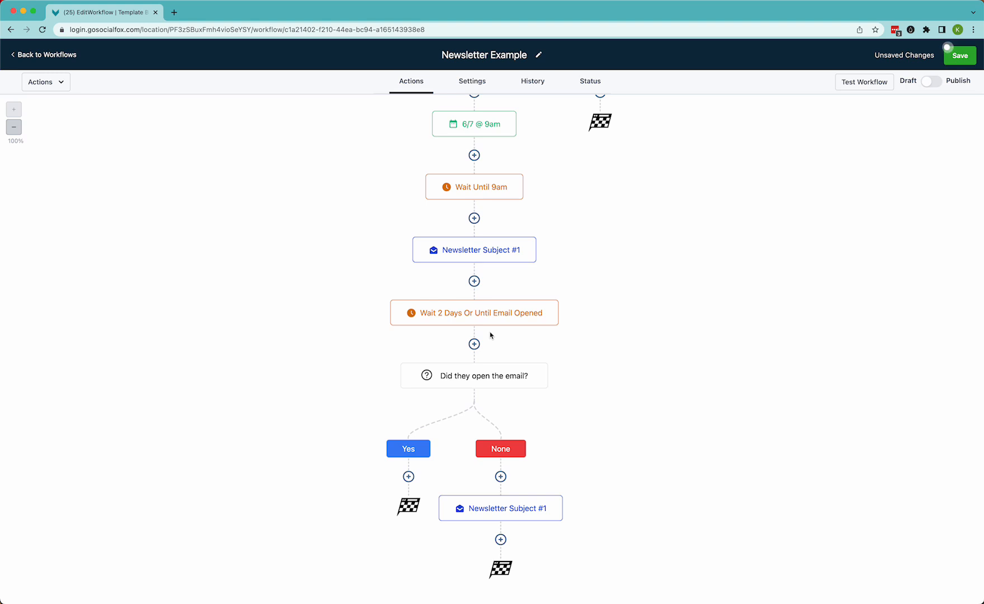
Rename the copied email Newsletter Subject #2 with subject Subject line #2, then save the action and workflow
mouse_move(473, 266)
mouse_move(497, 511)
left_click(505, 511)
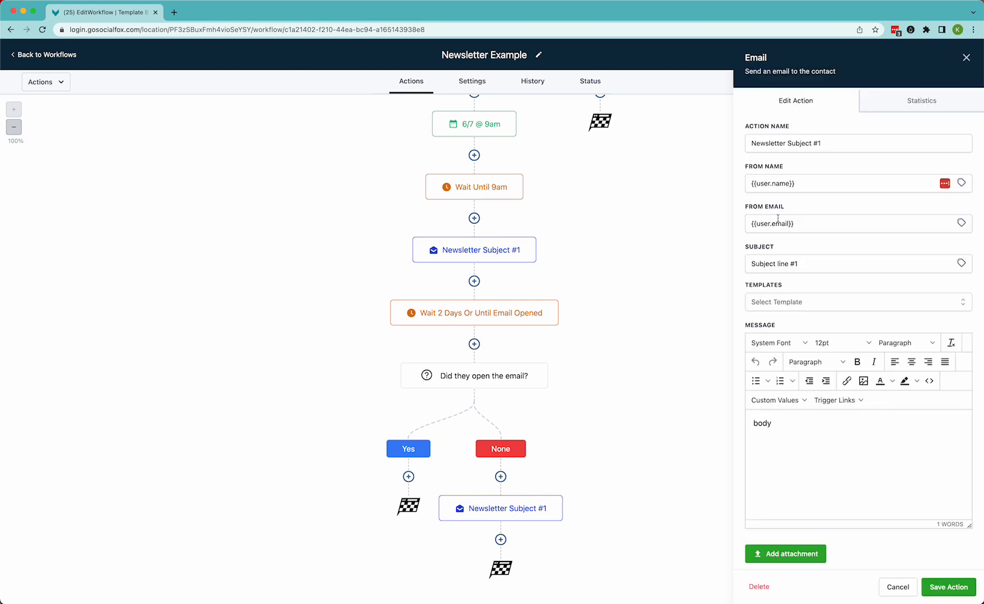
left_click(822, 144)
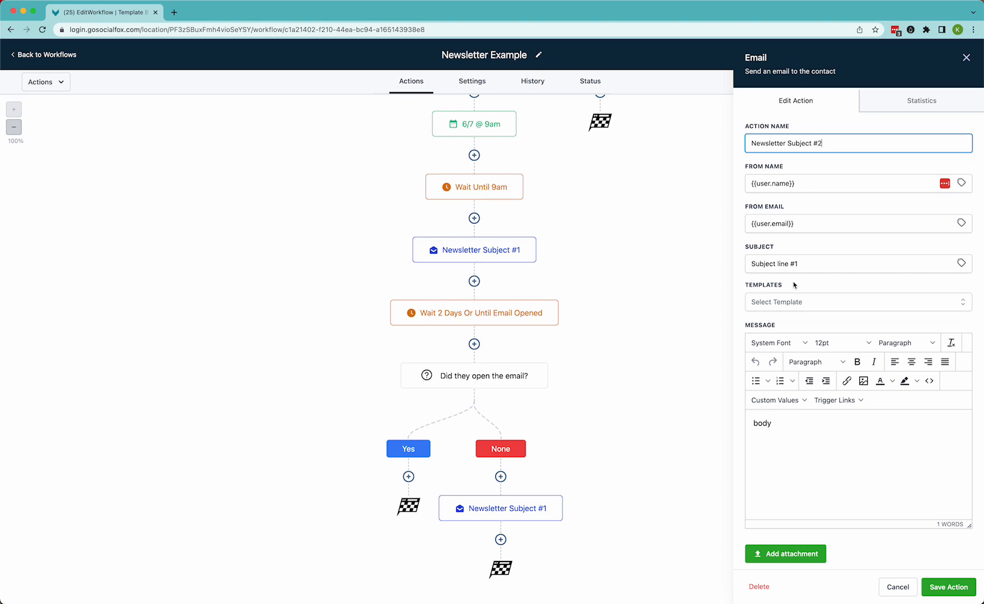
left_click(796, 263)
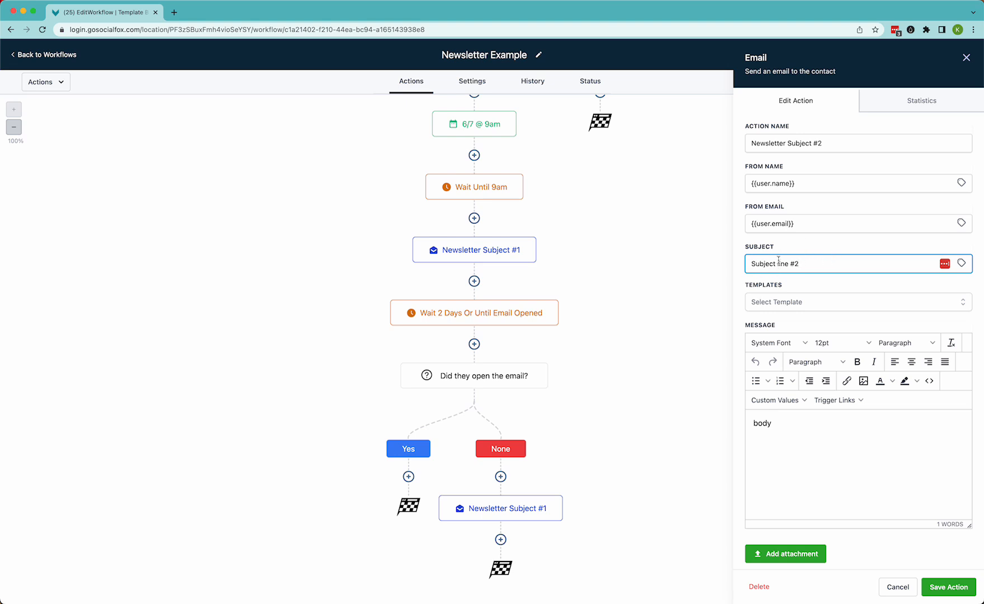
left_click(942, 586)
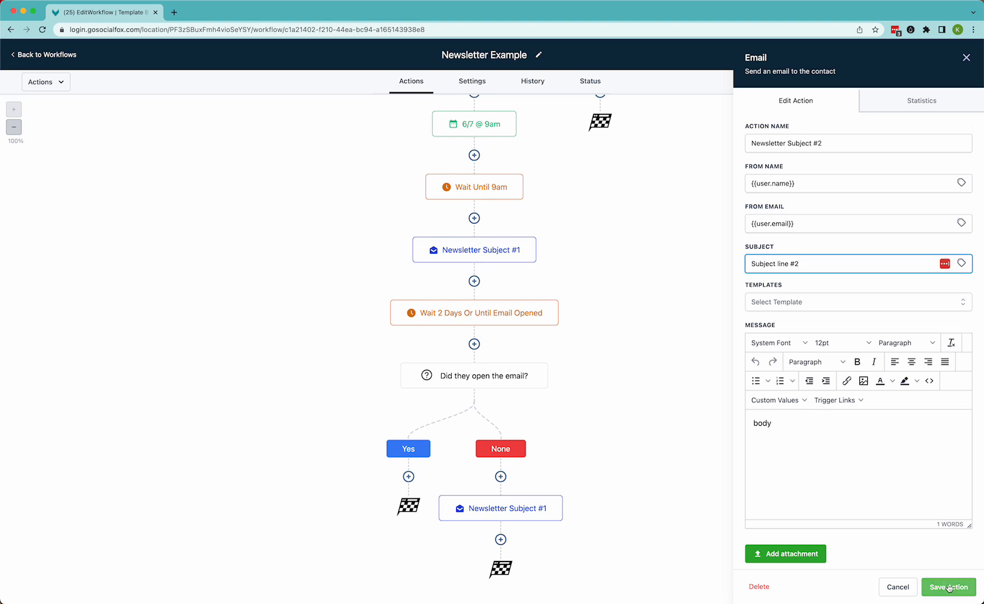
left_click(960, 56)
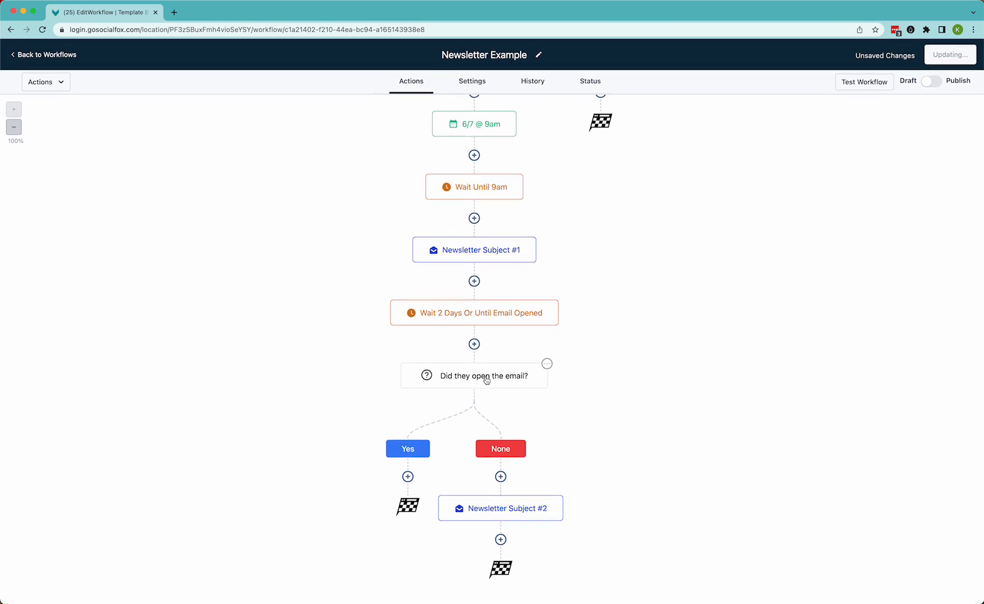
Add an Add Contact Tag action under the Yes branch, creating a new tag opened email
left_click(408, 476)
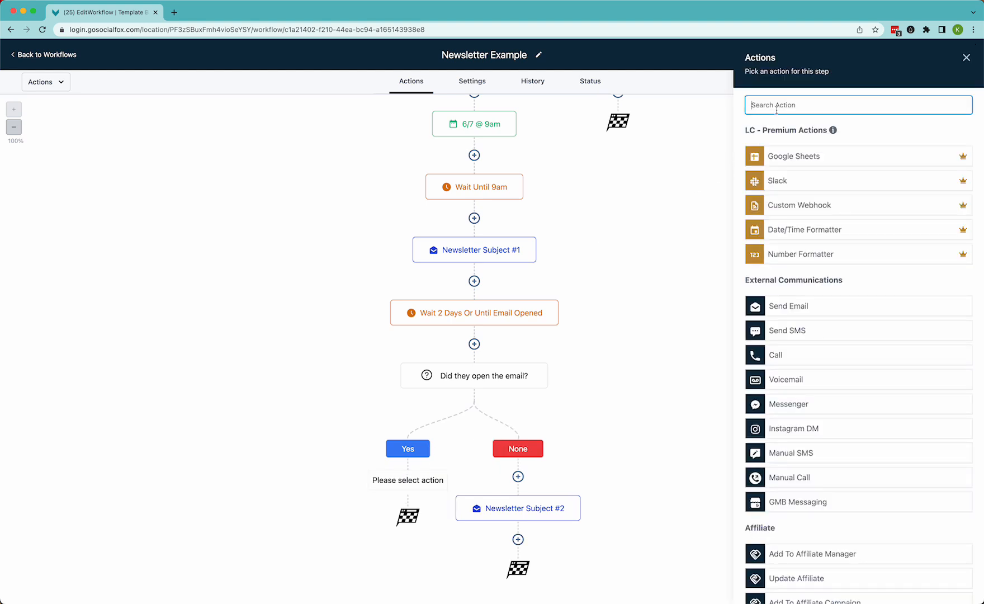
type("add")
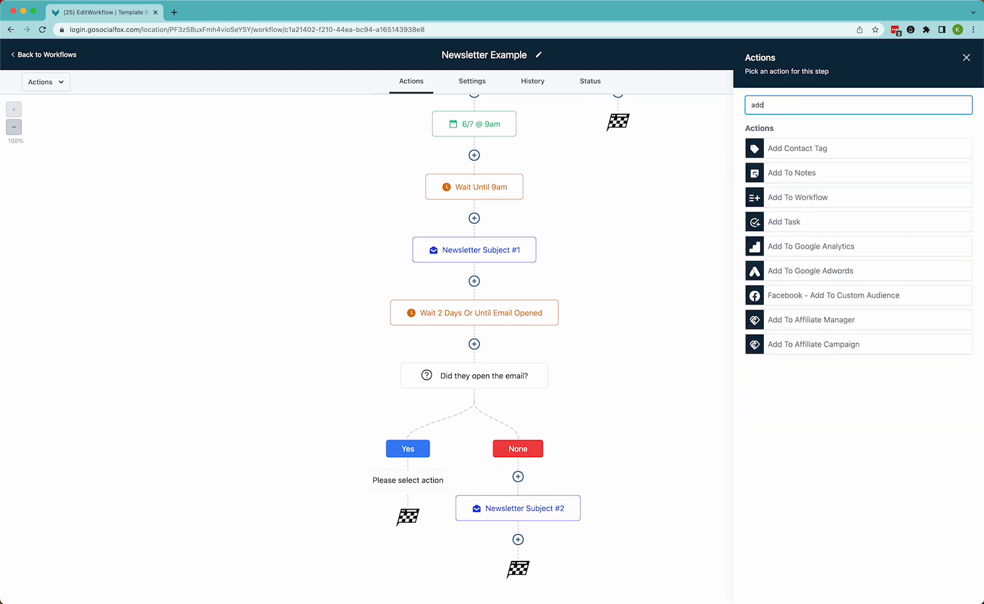
left_click(810, 150)
left_click(789, 168)
type("opene")
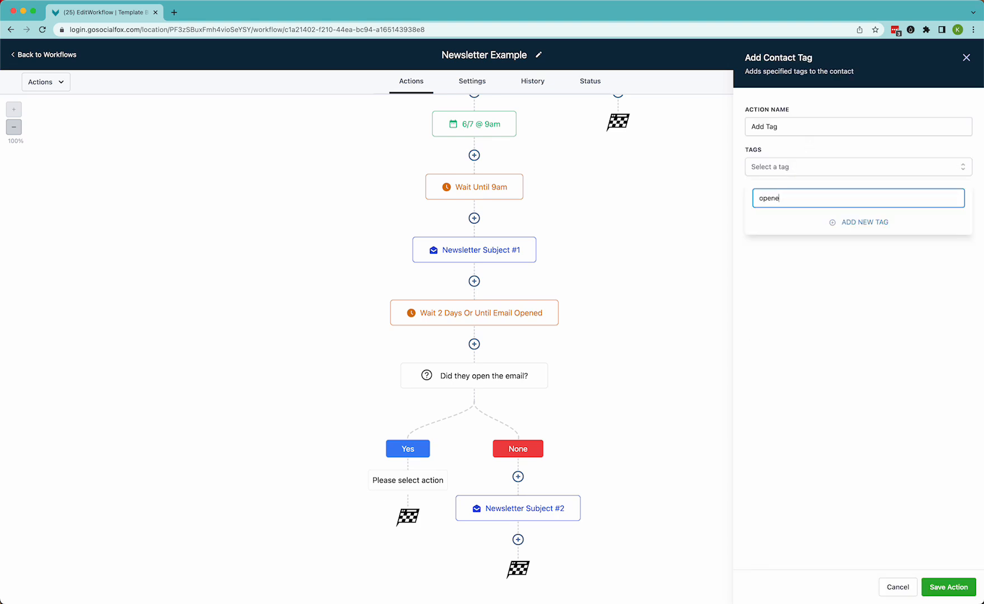
type("d email")
left_click(870, 224)
Name the tag action Add 'opened email' Tag and save it
left_click(766, 128)
type("'opened email")
key("Left")
type("'")
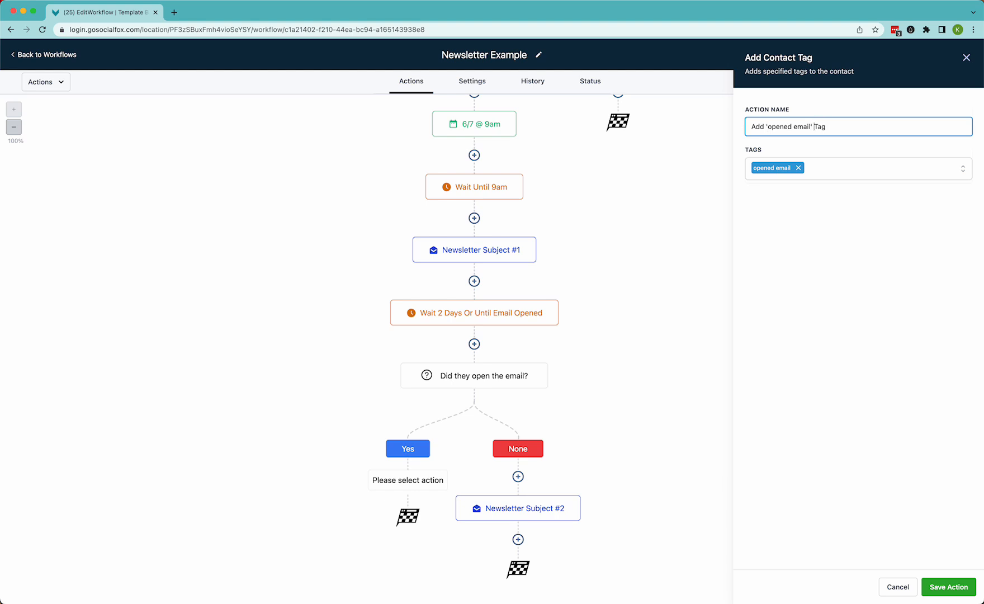
left_click(943, 589)
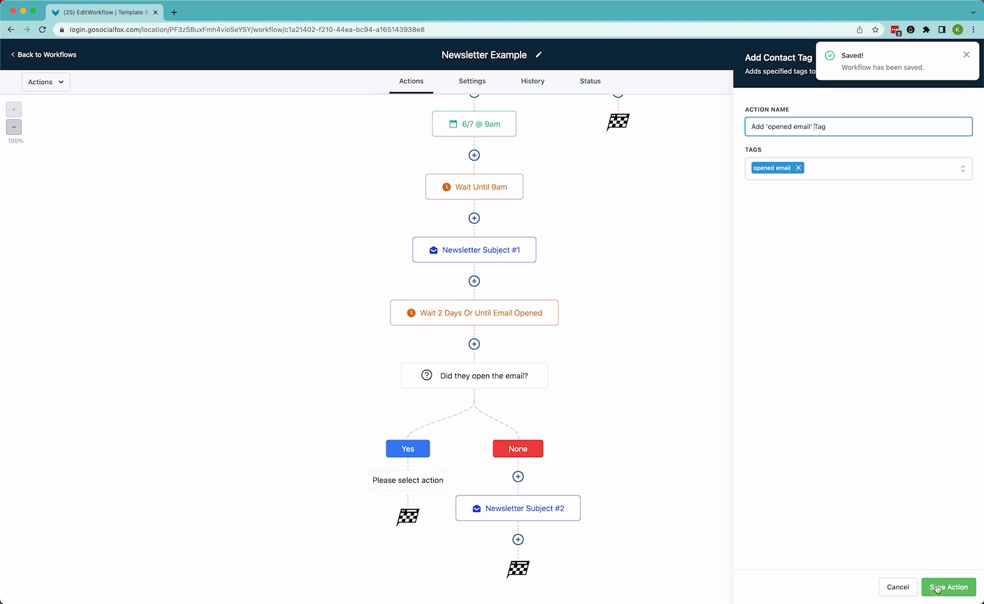
left_click(937, 588)
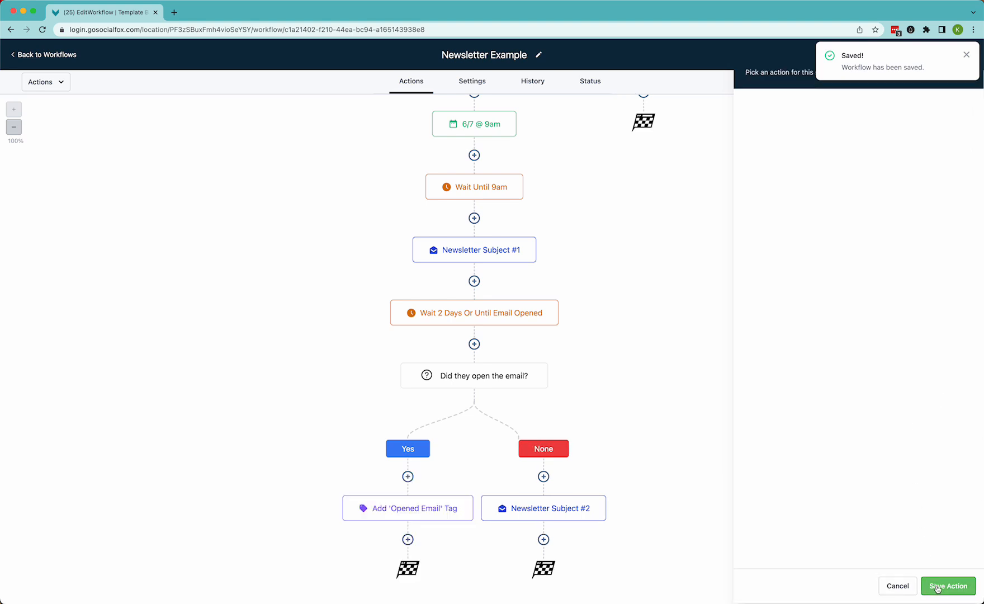
left_click(970, 58)
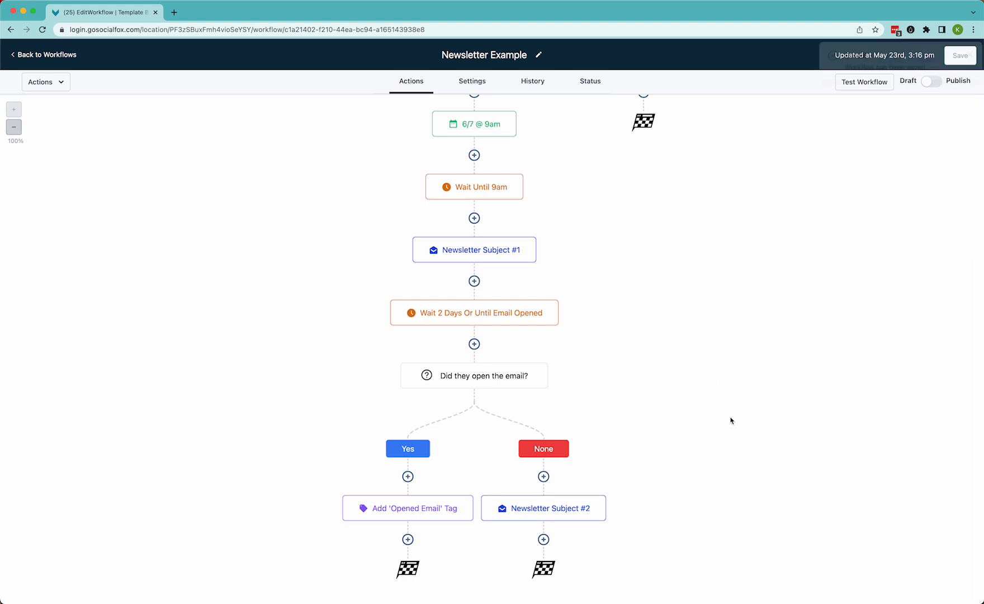
left_click(967, 54)
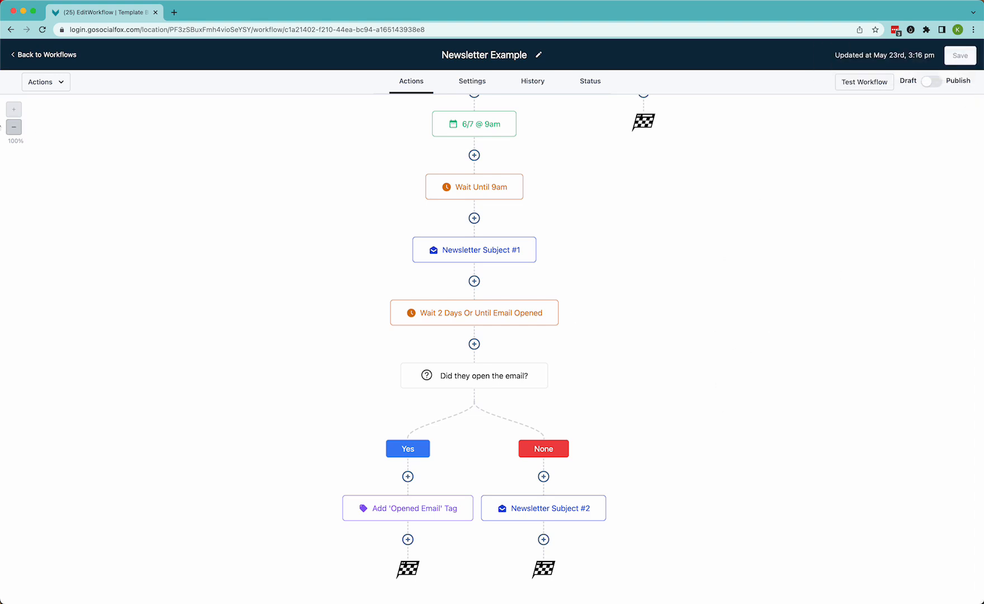
Copy all actions from the Is it on or before the 7th? condition into its own None branch
left_click(15, 131)
scroll(406, 357, "down", 3)
scroll(406, 356, "down", 1)
scroll(405, 357, "up", 1)
scroll(406, 356, "down", 1)
scroll(406, 357, "up", 1)
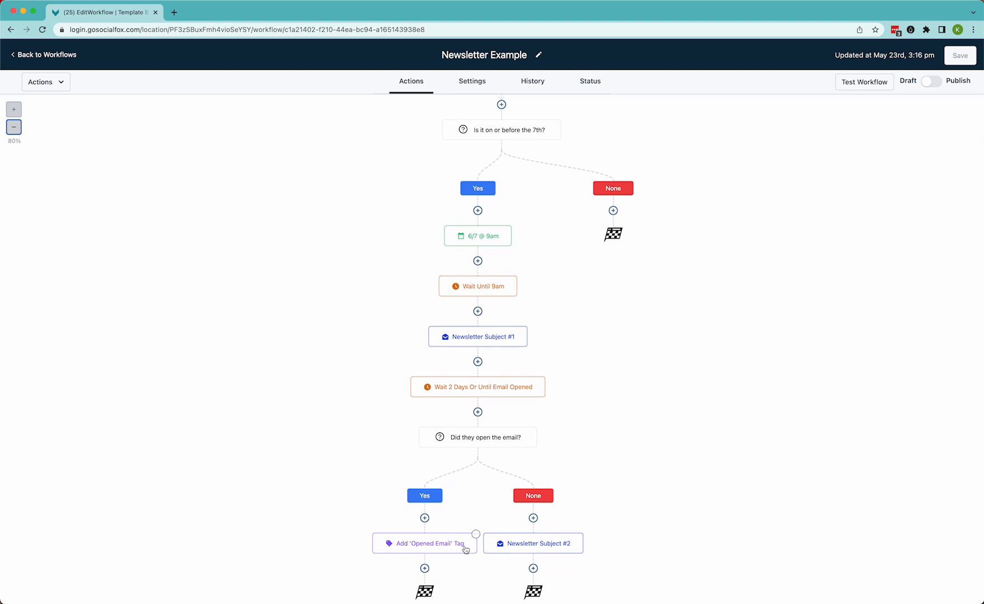
mouse_move(529, 135)
scroll(520, 162, "up", 1)
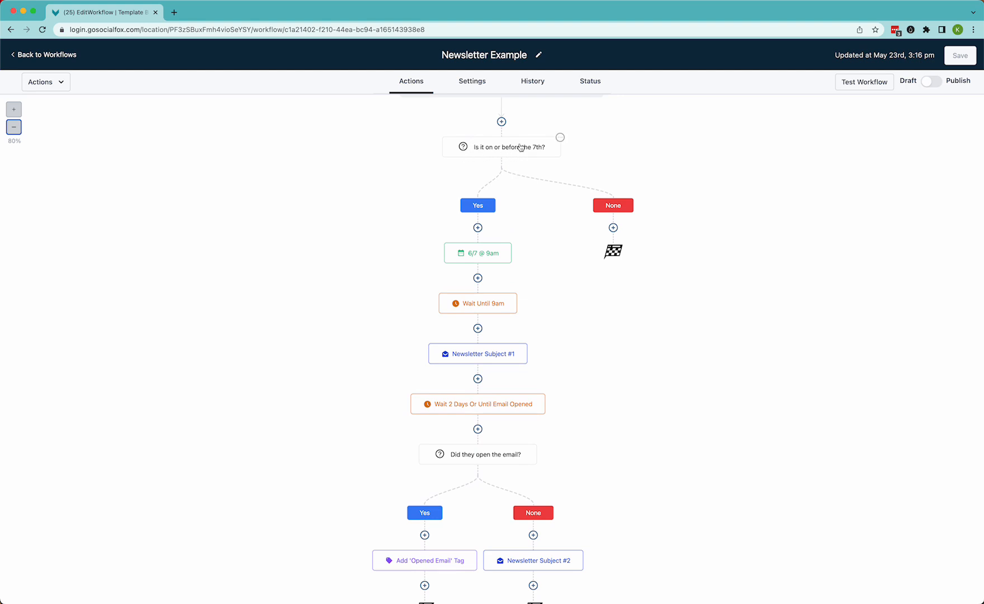
left_click(560, 139)
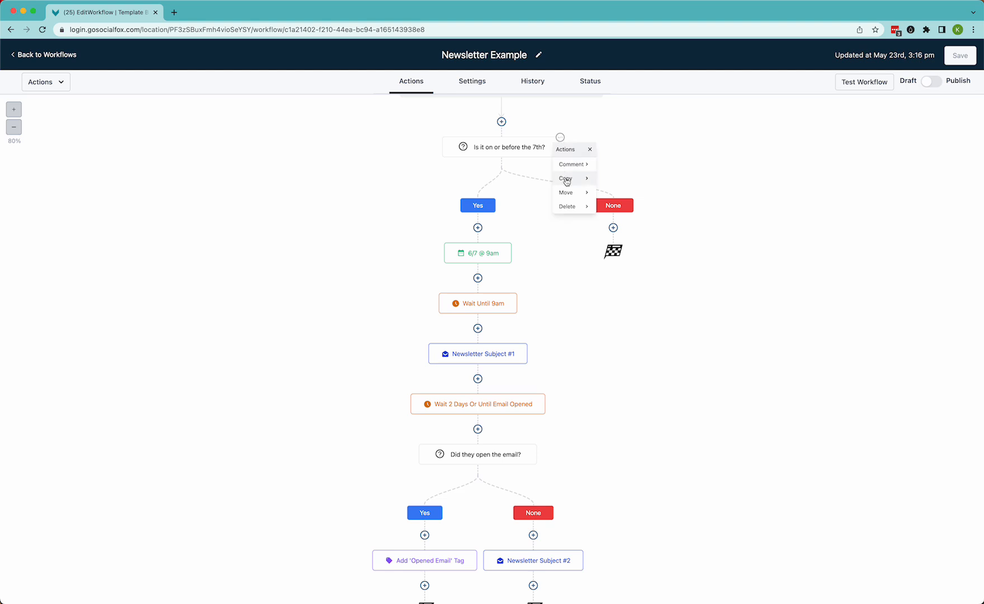
mouse_move(576, 178)
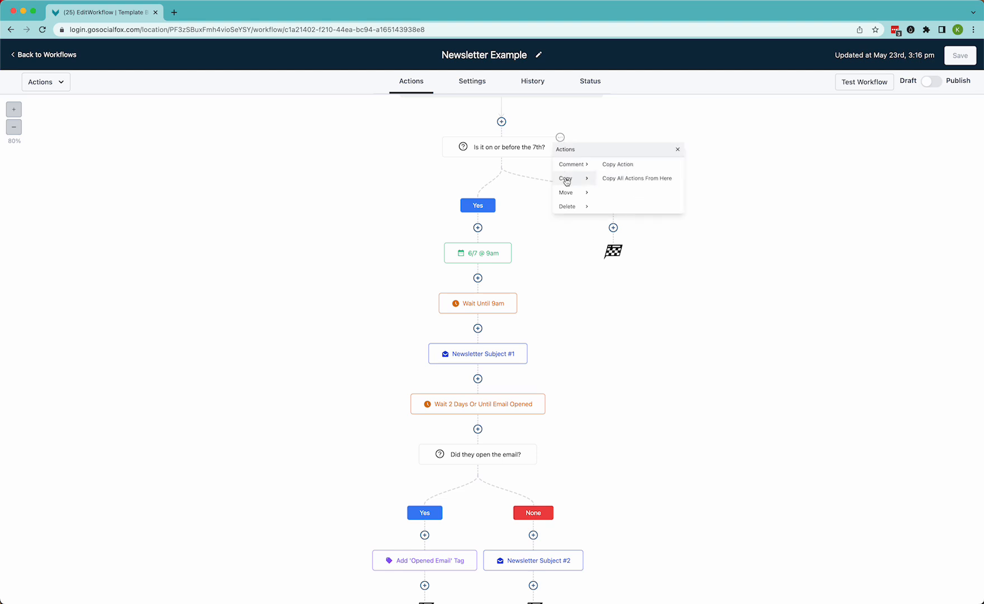
left_click(614, 178)
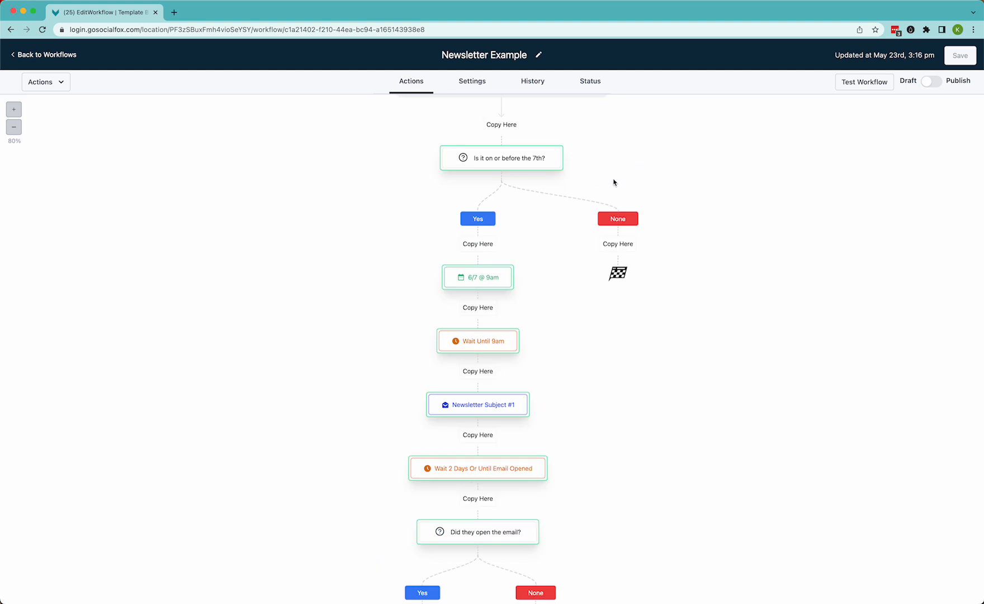
scroll(528, 320, "down", 2)
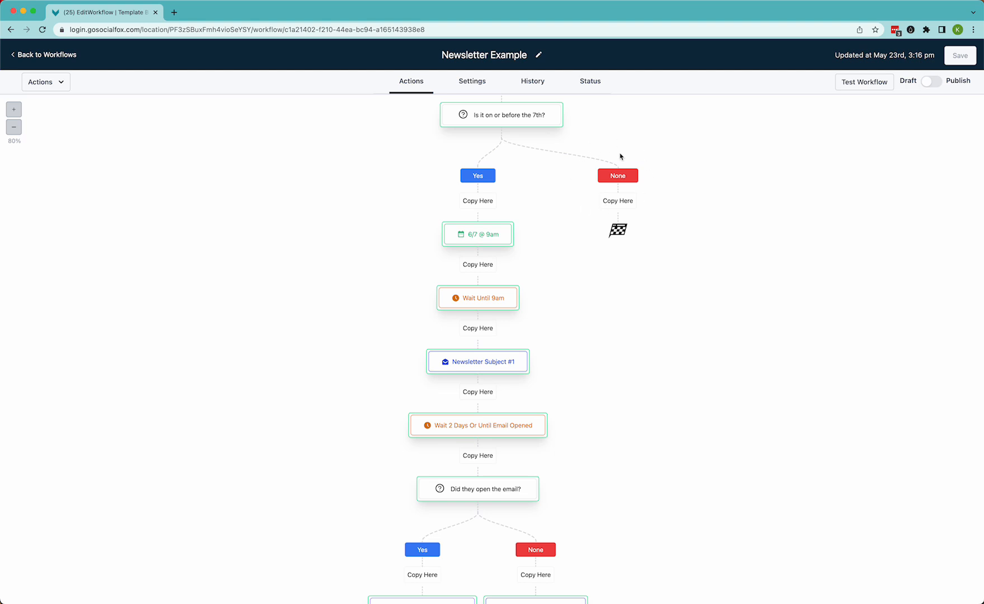
left_click(623, 204)
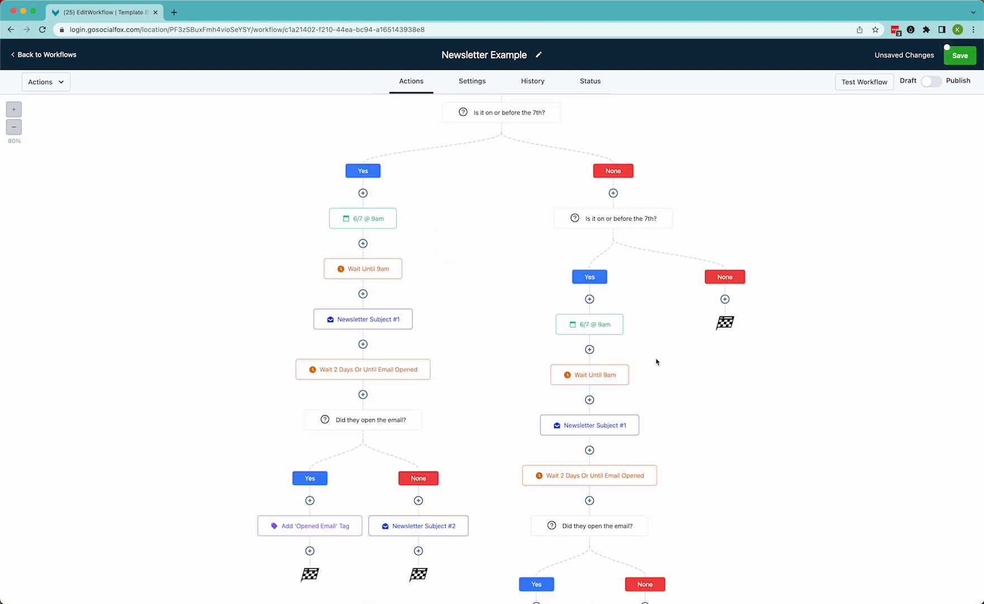
scroll(657, 362, "down", 2)
scroll(656, 362, "down", 5)
scroll(656, 361, "up", 6)
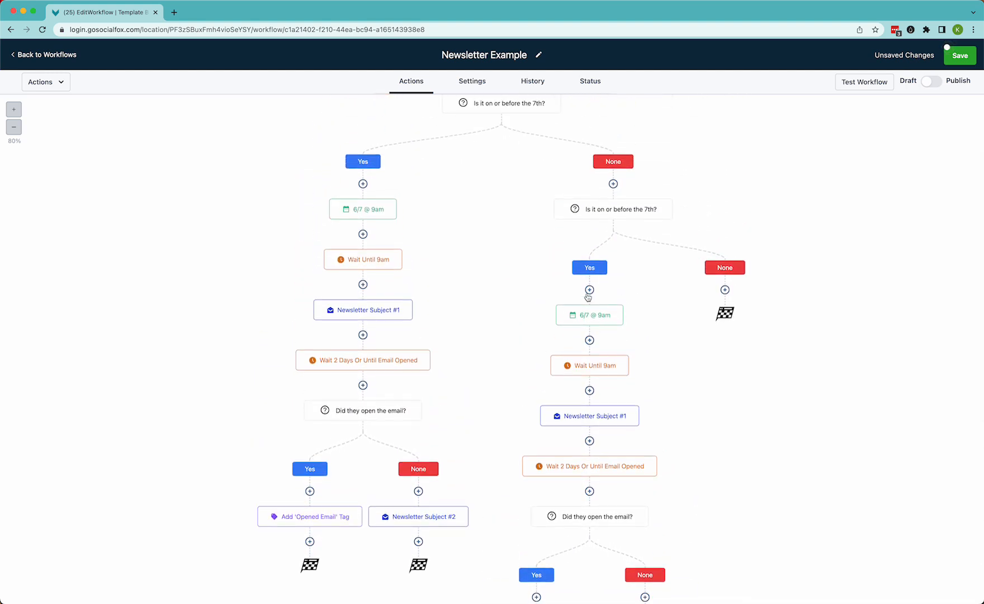
scroll(611, 231, "up", 3)
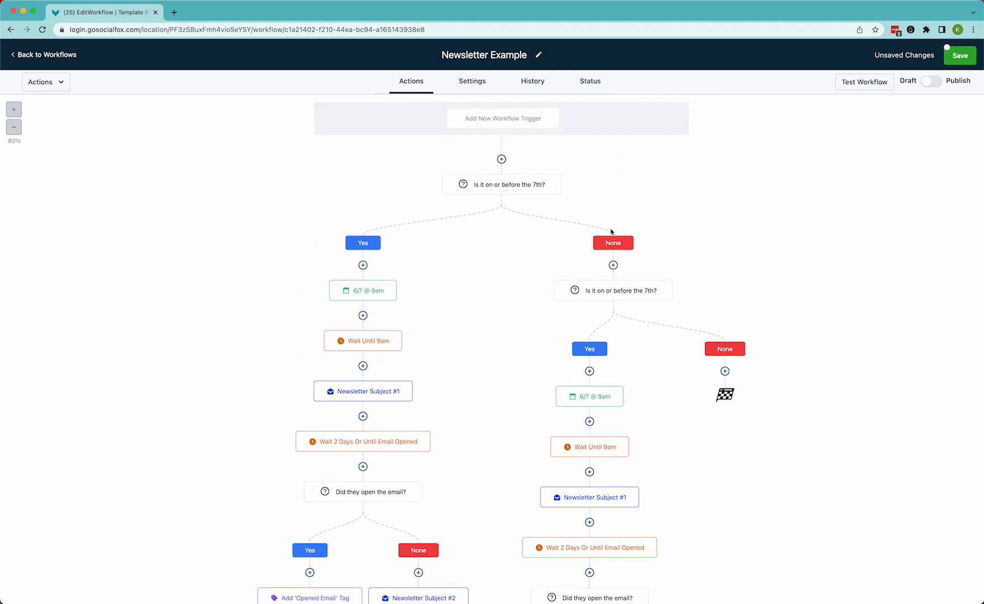
Rename the copied condition in the None branch to Is it on or before the 14th? and set its day-of-month value to 14
mouse_move(620, 297)
left_click(637, 291)
left_click(634, 130)
key("BackSpace")
type("14")
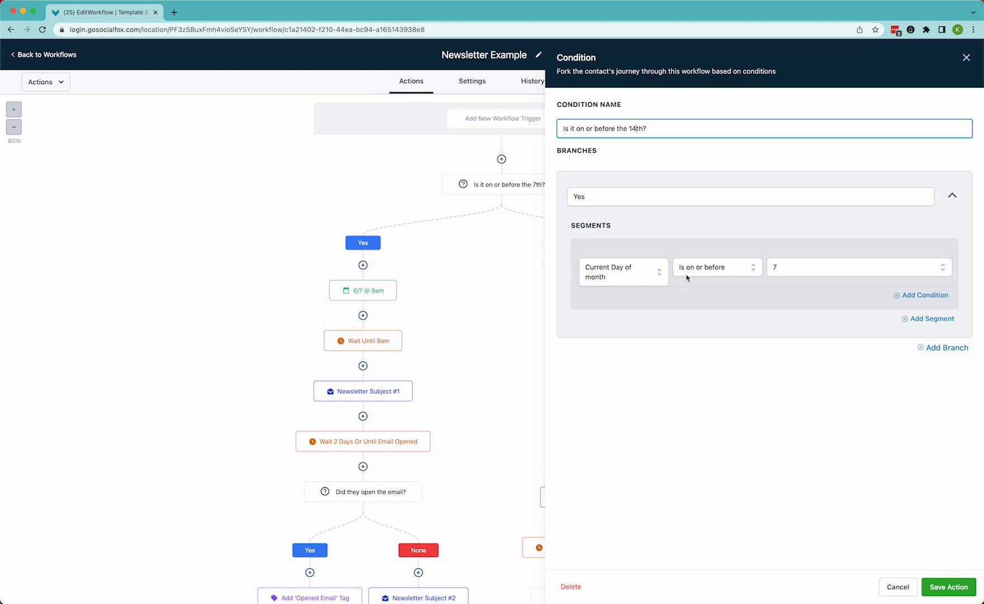
left_click(776, 274)
scroll(784, 373, "down", 2)
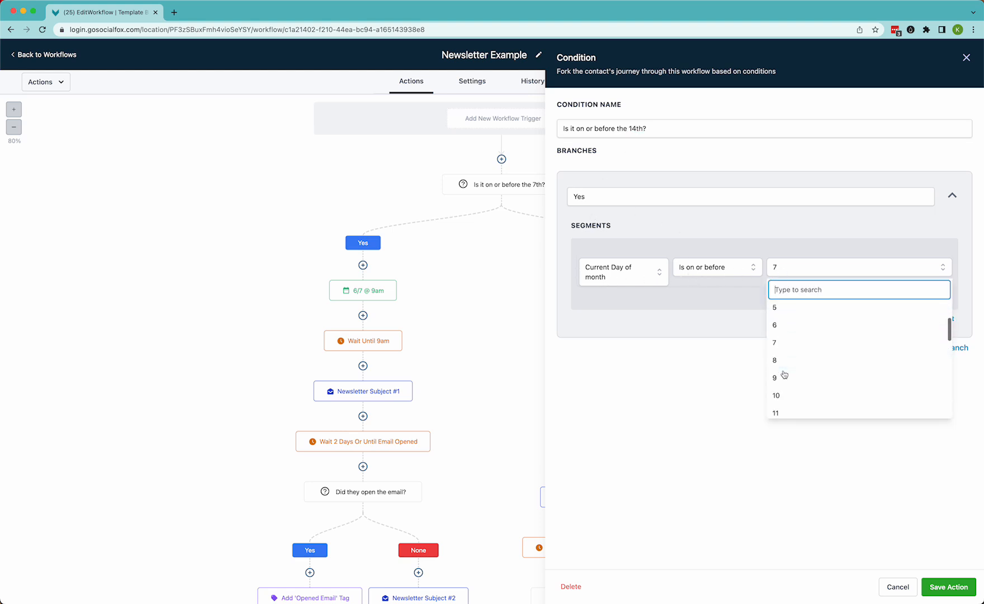
scroll(784, 374, "down", 2)
left_click(781, 387)
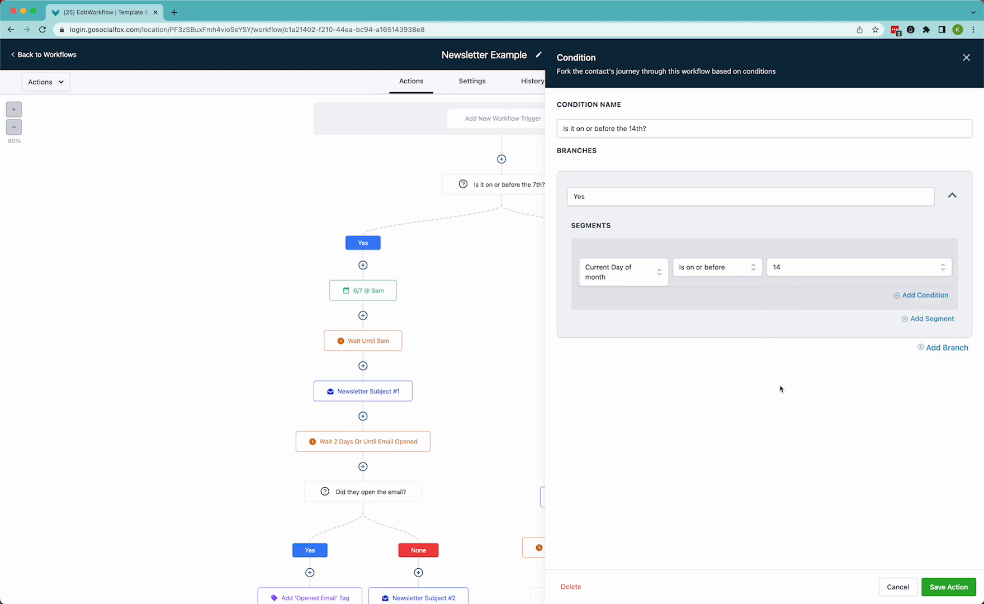
left_click(949, 587)
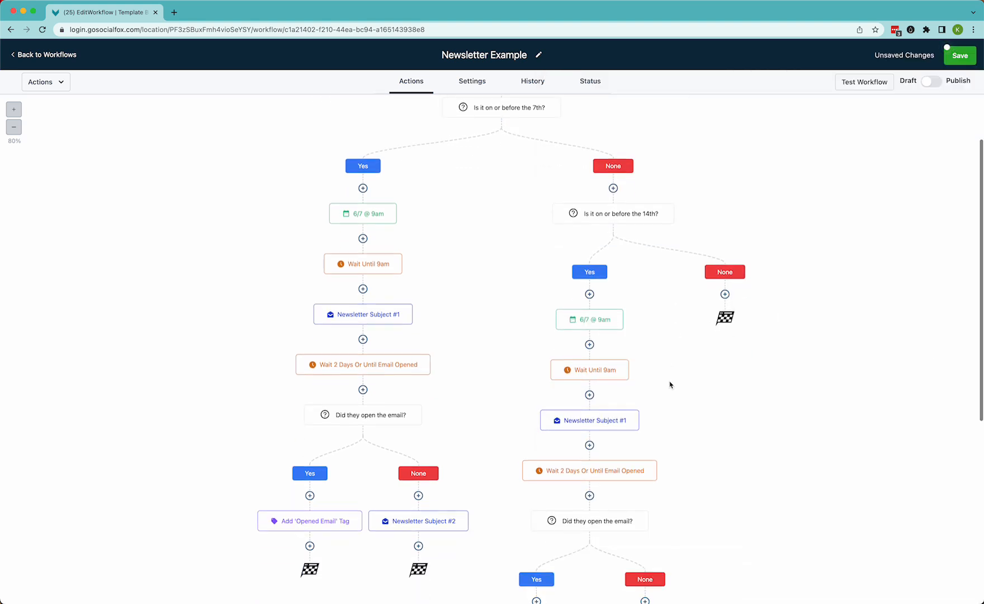
Rename the event start date under its Yes branch 6/14 @ 9am and set the date to June 14, 2023, 9:00 AM
left_click(595, 322)
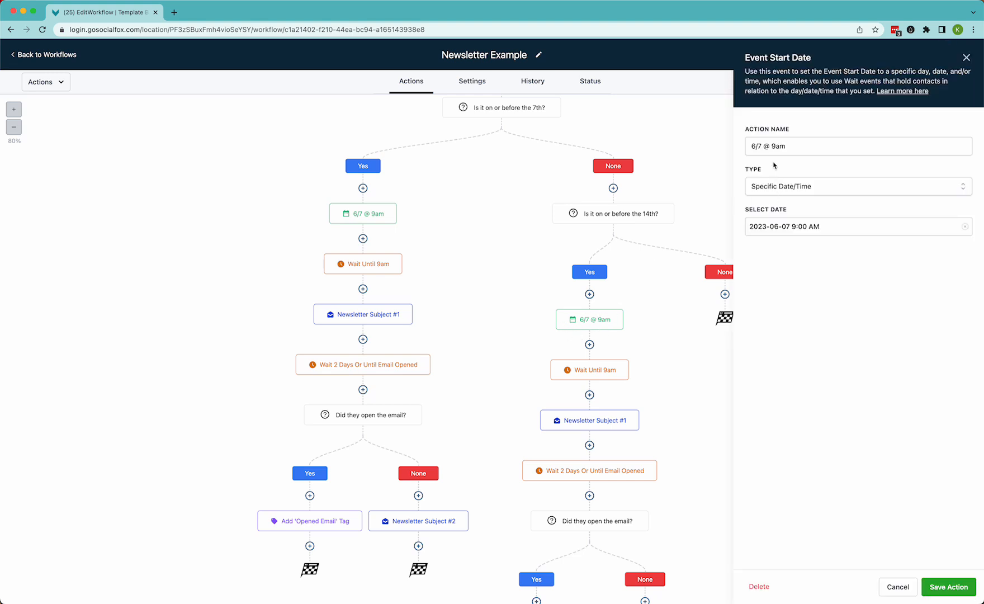
left_click(761, 147)
key("BackSpace")
type("14")
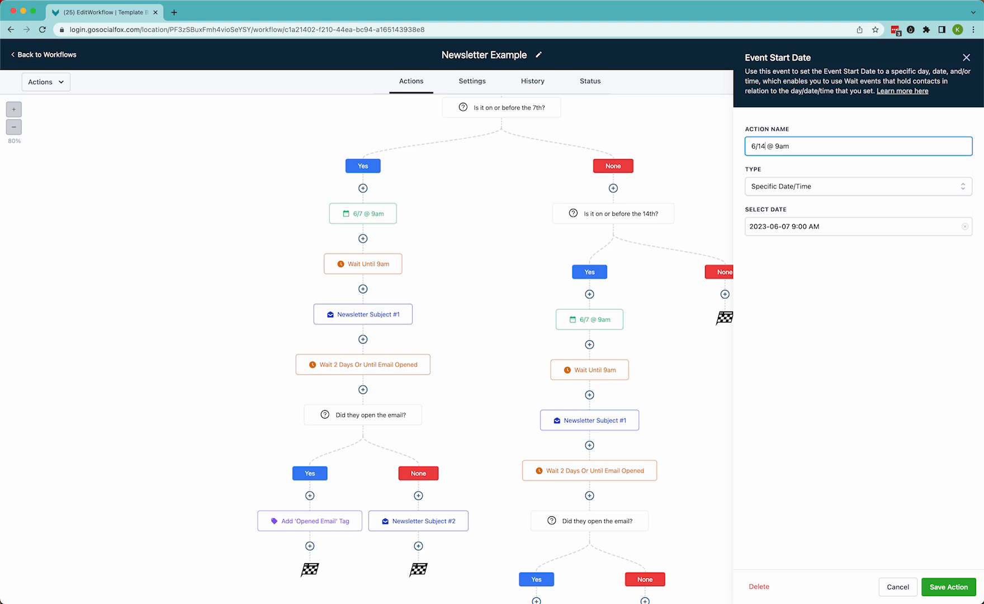
left_click(779, 229)
left_click(819, 330)
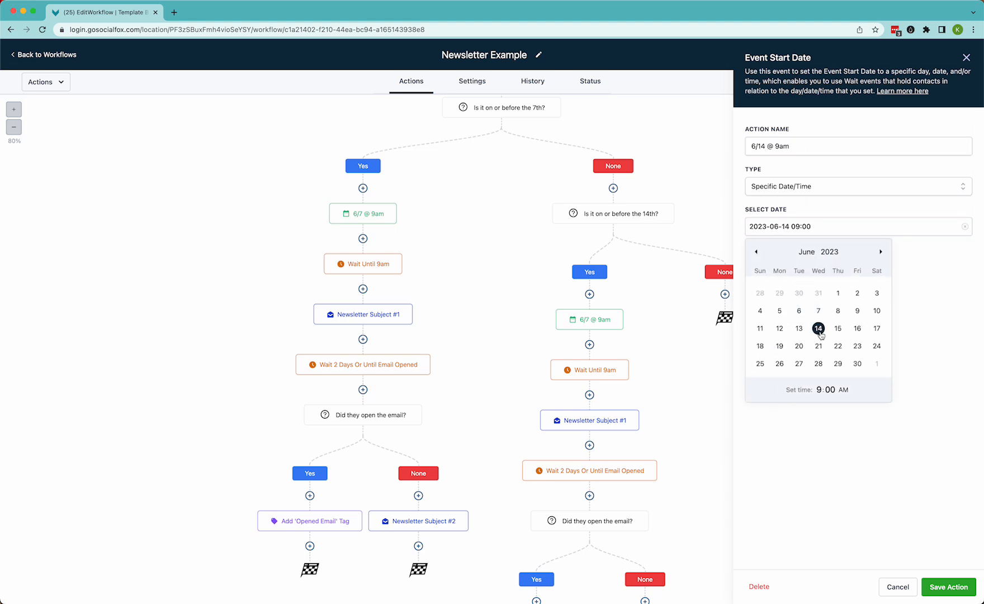
left_click(946, 583)
Copy all actions from the Is it on or before the 14th? condition into its own None branch
scroll(735, 425, "down", 2)
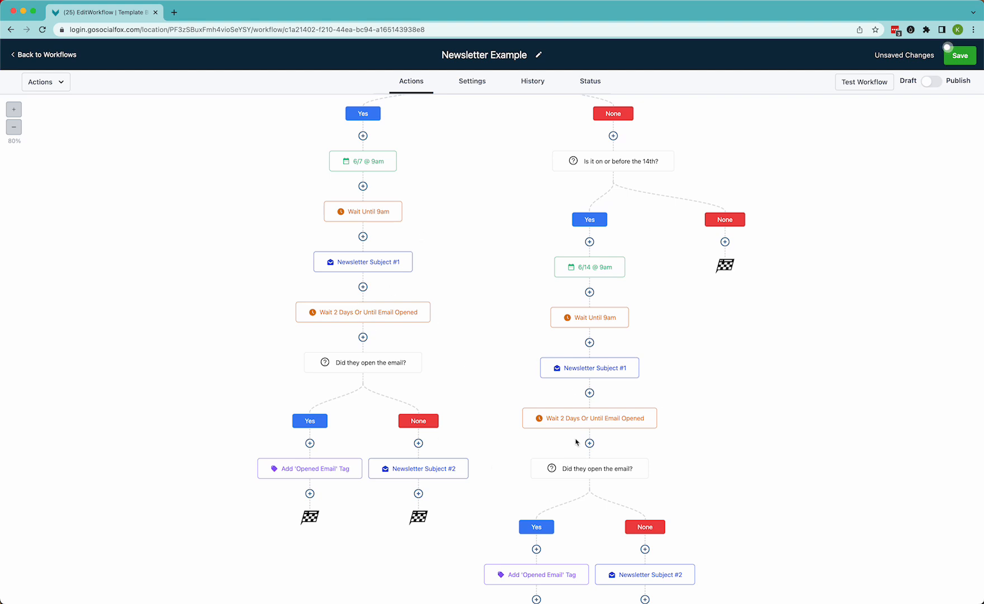
scroll(576, 442, "down", 5)
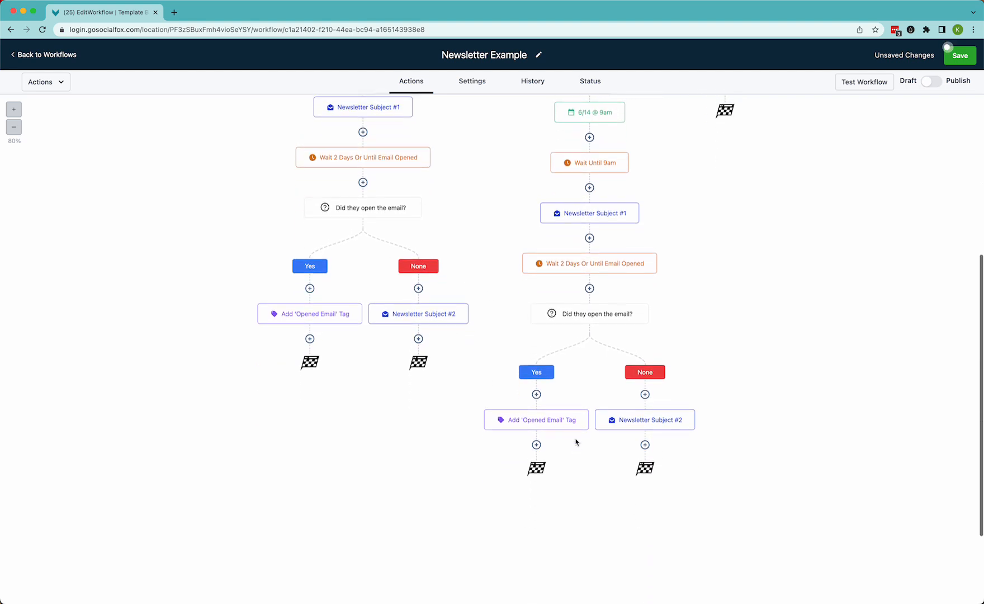
scroll(576, 442, "up", 8)
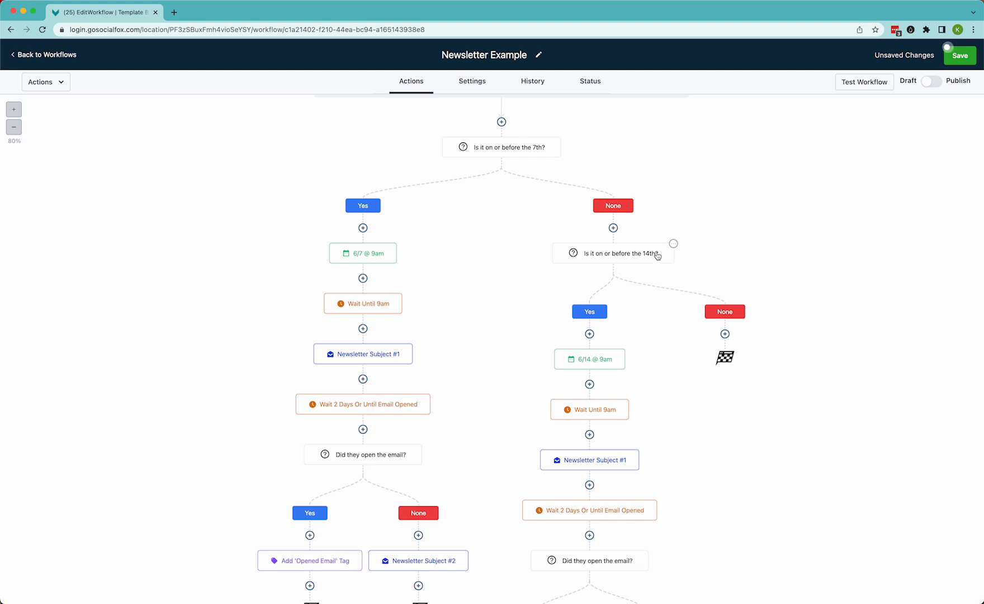
left_click(674, 246)
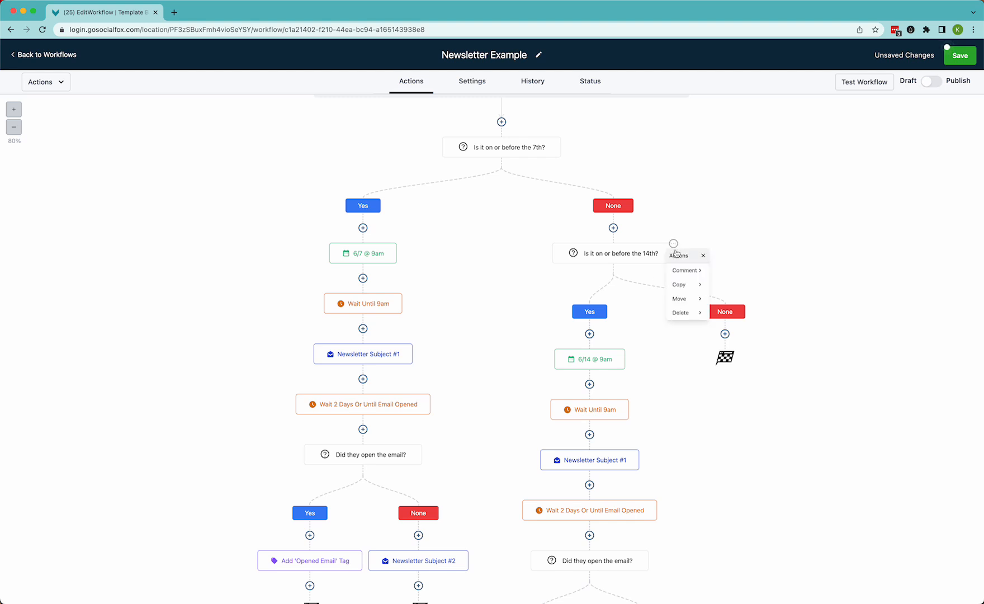
left_click(694, 287)
left_click(738, 285)
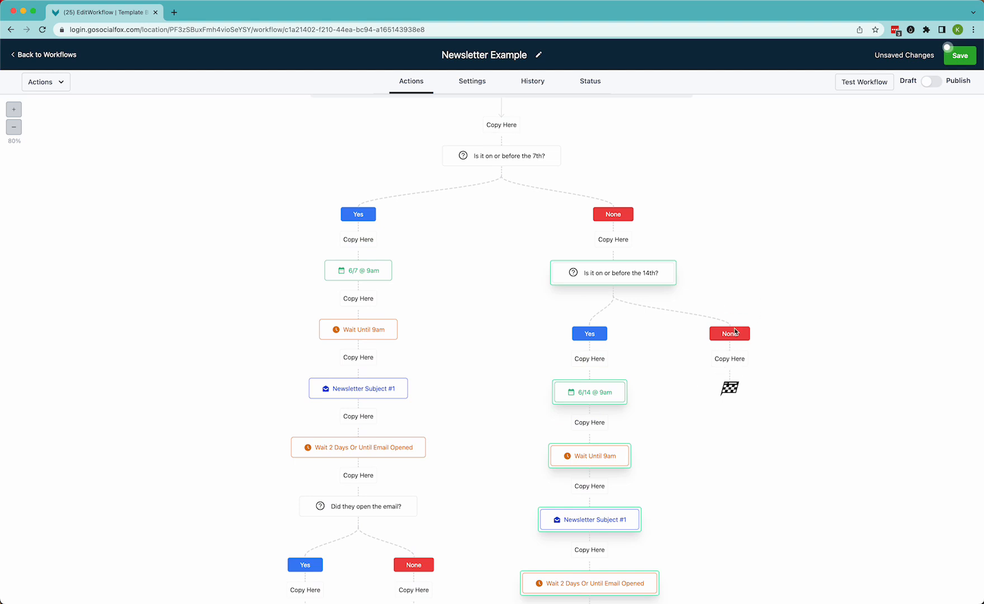
left_click(731, 370)
Rename the newly copied condition Is it on or before the 21st? and set its day-of-month value to 21
scroll(760, 407, "down", 3)
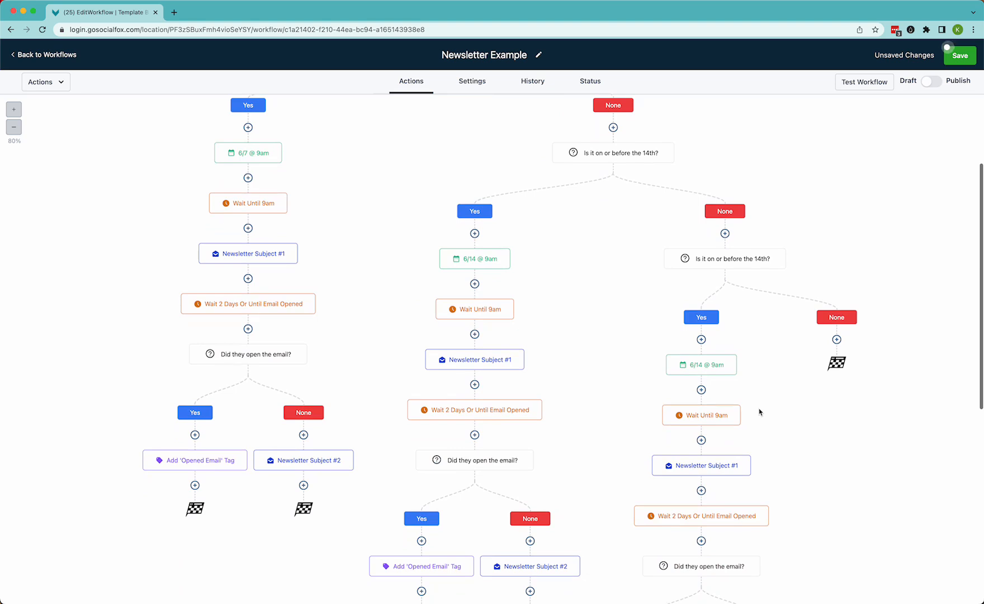
left_click(755, 261)
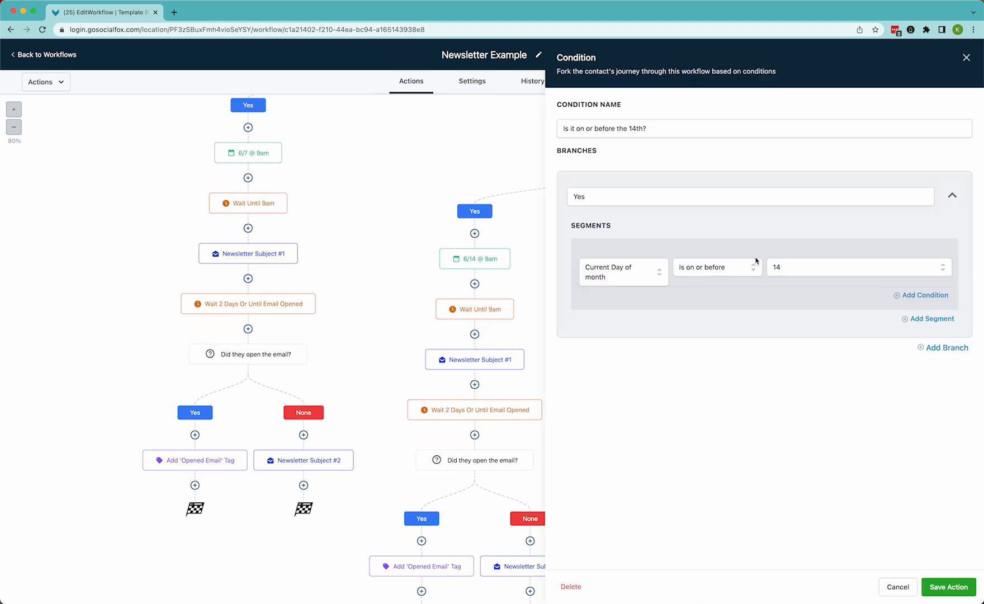
left_click(635, 129)
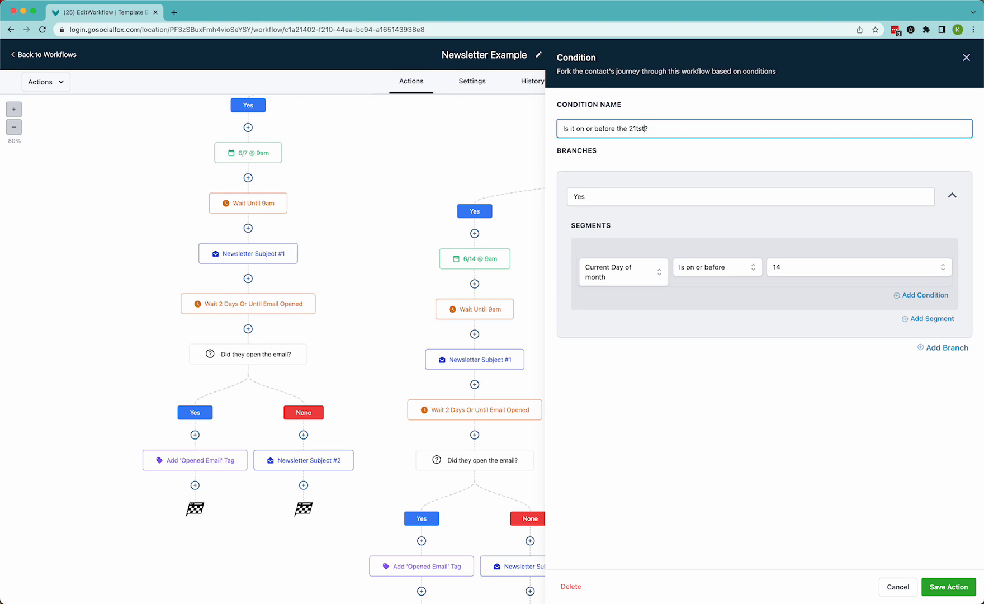
key("BackSpace")
left_click(788, 273)
scroll(781, 381, "down", 4)
scroll(780, 384, "down", 2)
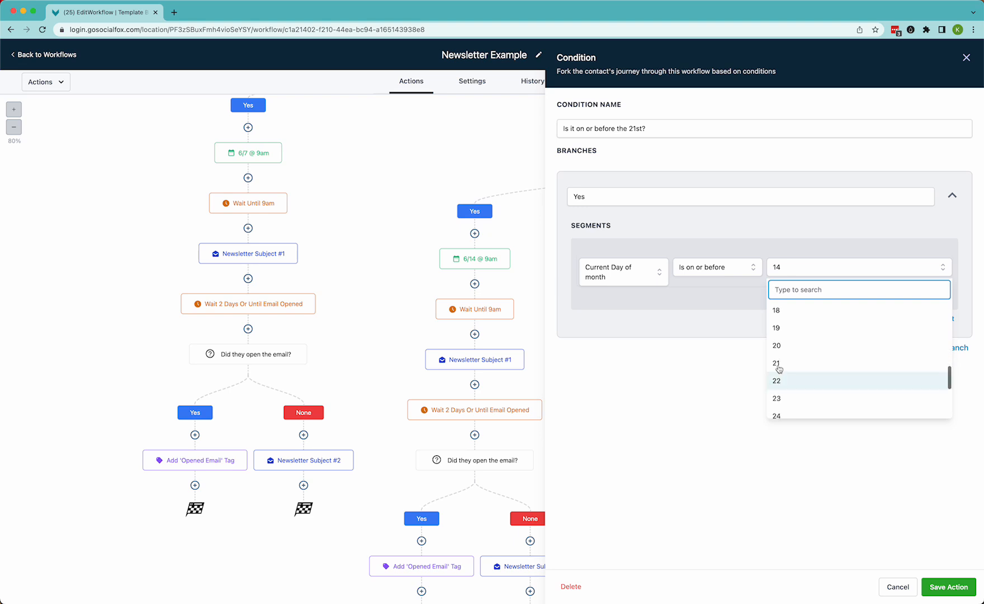
left_click(779, 365)
left_click(948, 587)
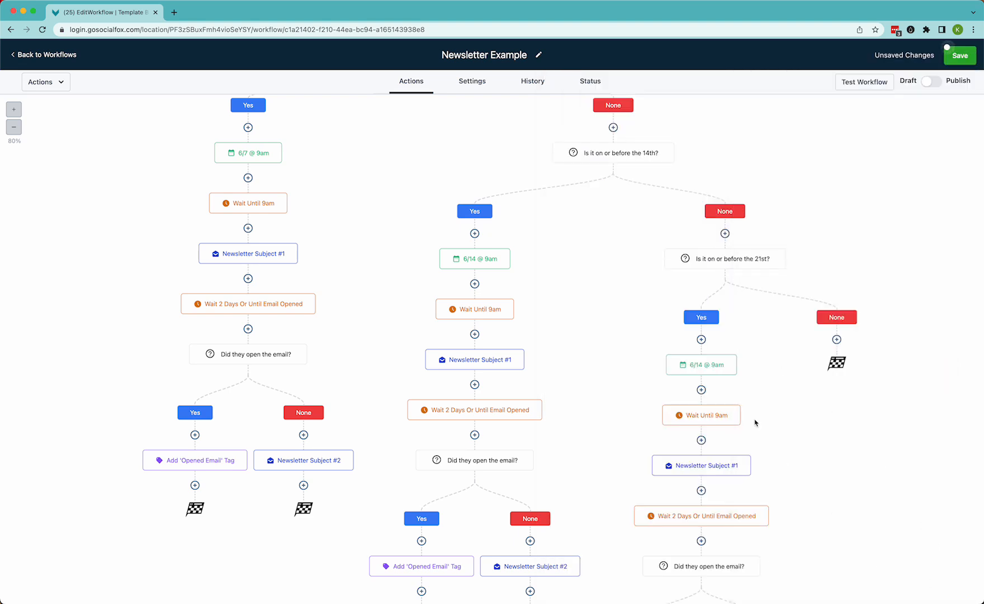
Rename the event start date under the 21st condition's Yes branch 6/21 @ 9am and set the date to June 21, 2023
left_click(707, 366)
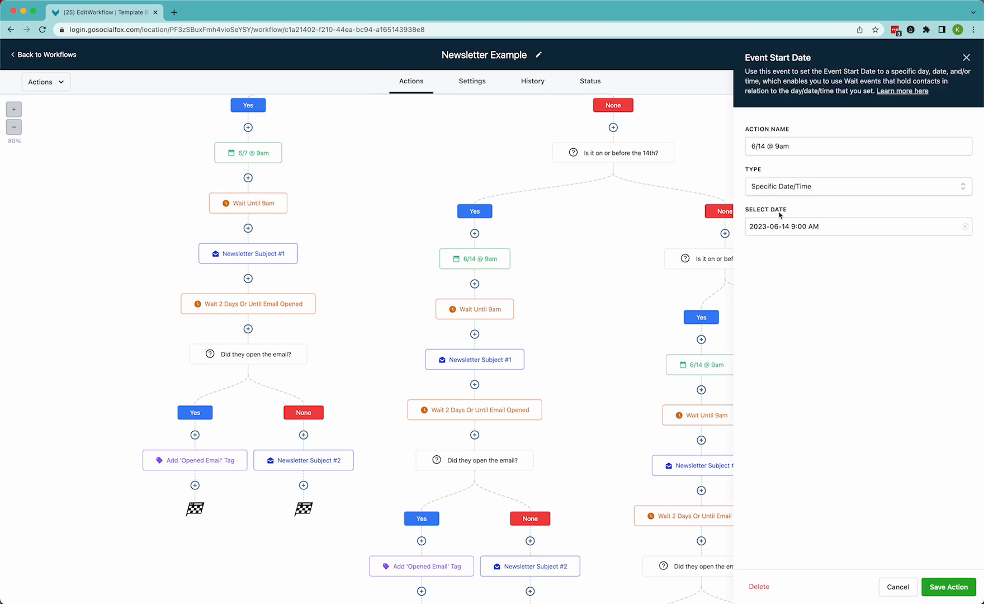
left_click(767, 143)
key("BackSpace")
key("BackSpace")
type("21")
left_click(777, 229)
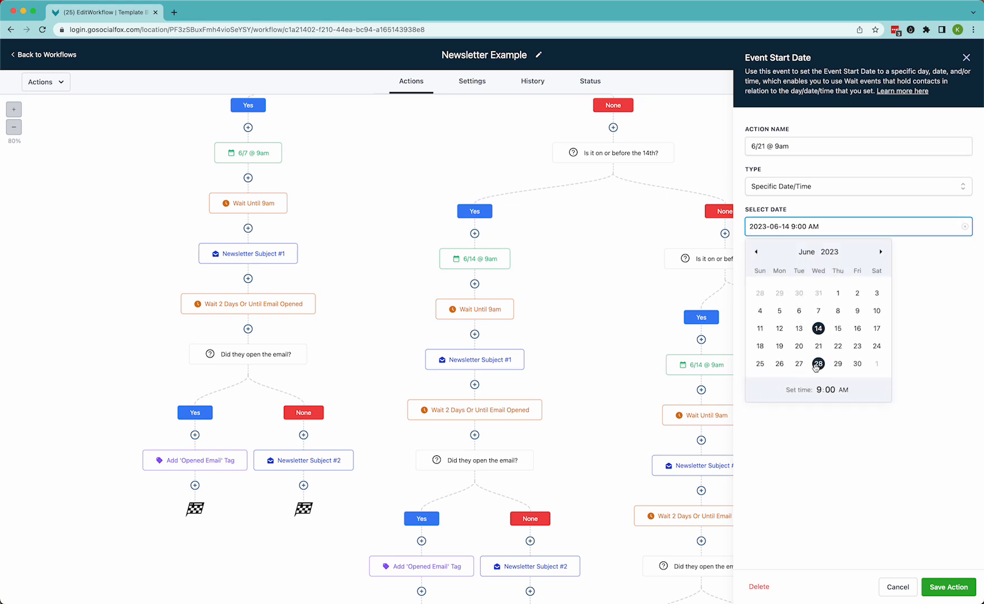
left_click(819, 347)
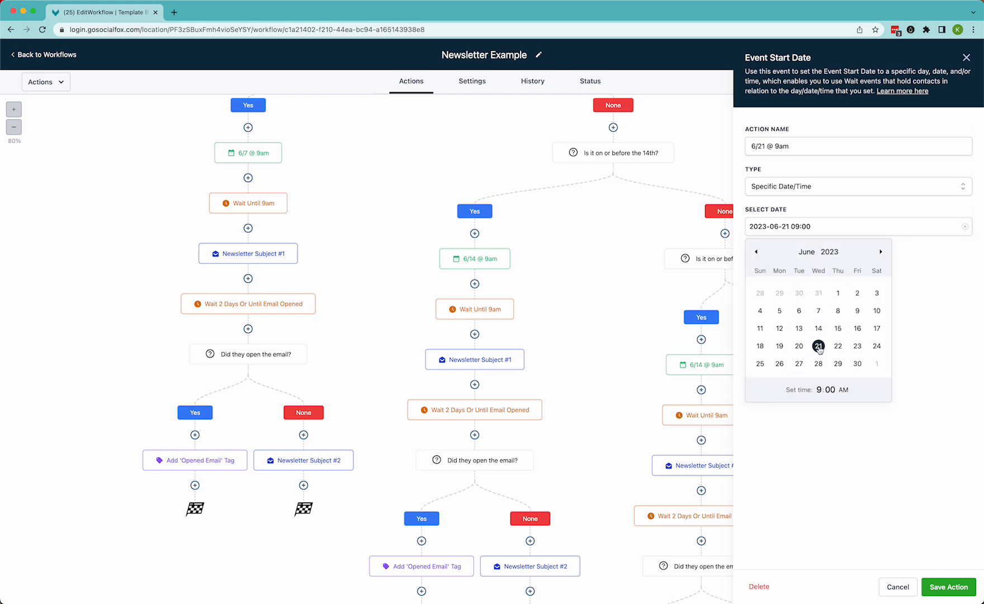
left_click(894, 470)
left_click(943, 594)
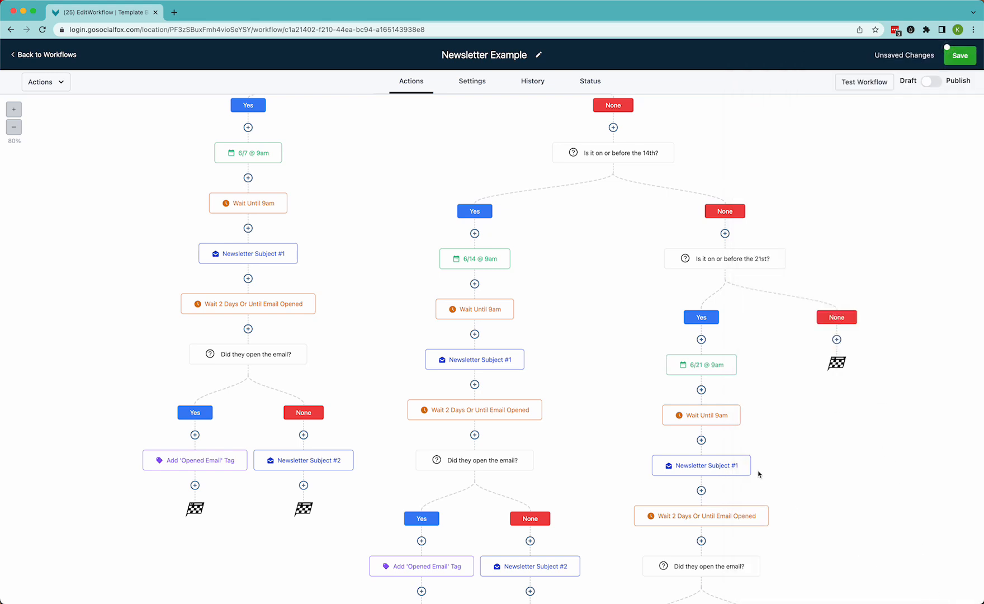
Copy all actions from the Is it on or before the 21st? condition into its own None branch
left_click(785, 249)
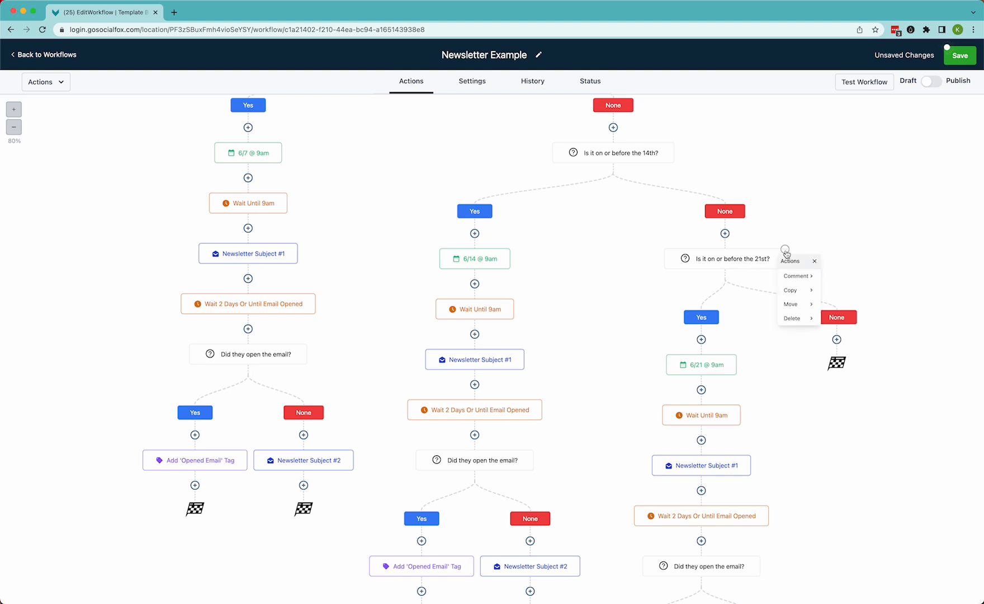
mouse_move(801, 295)
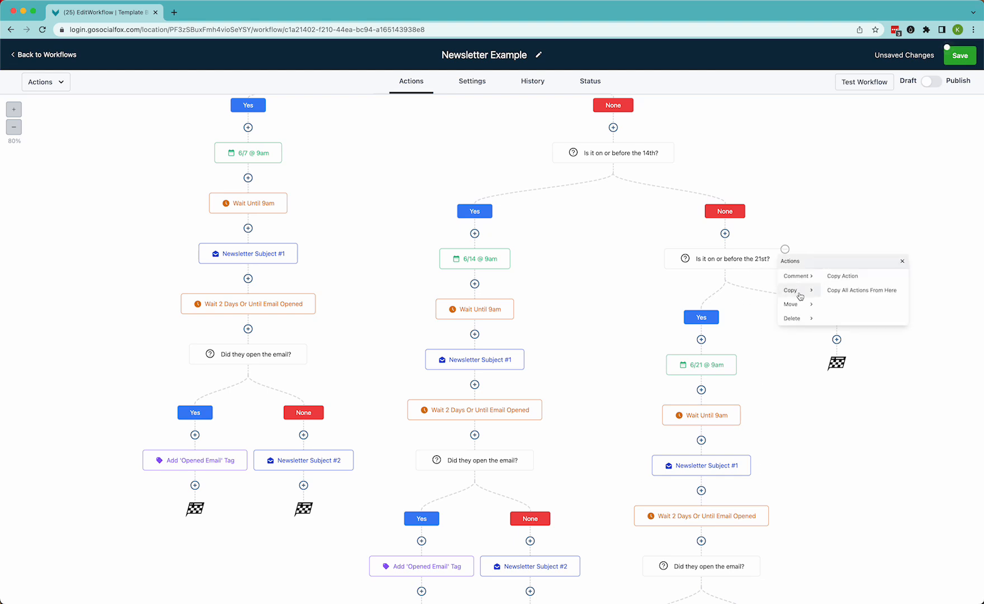
left_click(861, 290)
left_click(848, 370)
Rename the newest copied condition Is it on or before the 28th? and set its day-of-month value to 28
scroll(831, 373, "down", 4)
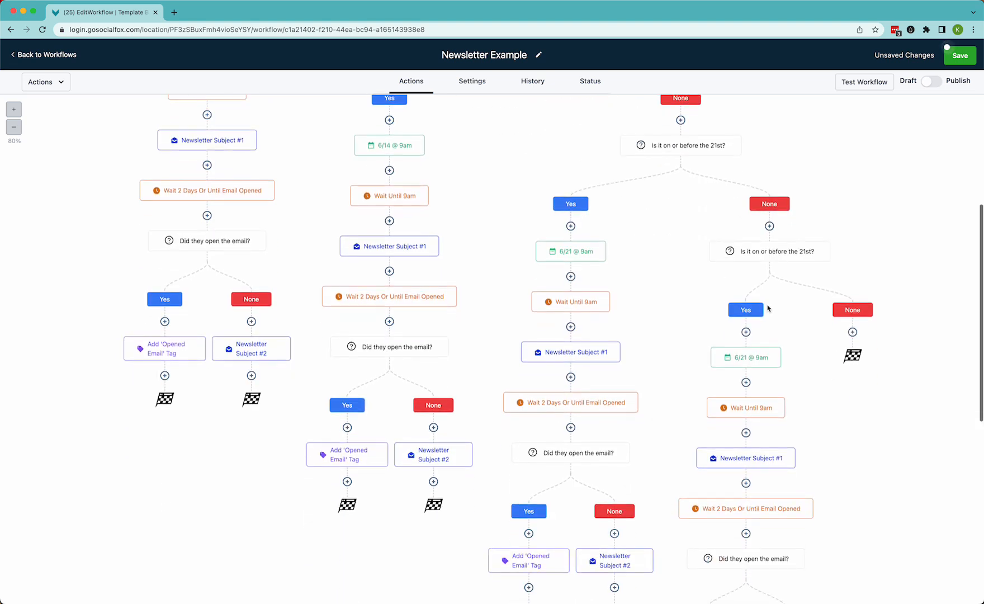
left_click(779, 252)
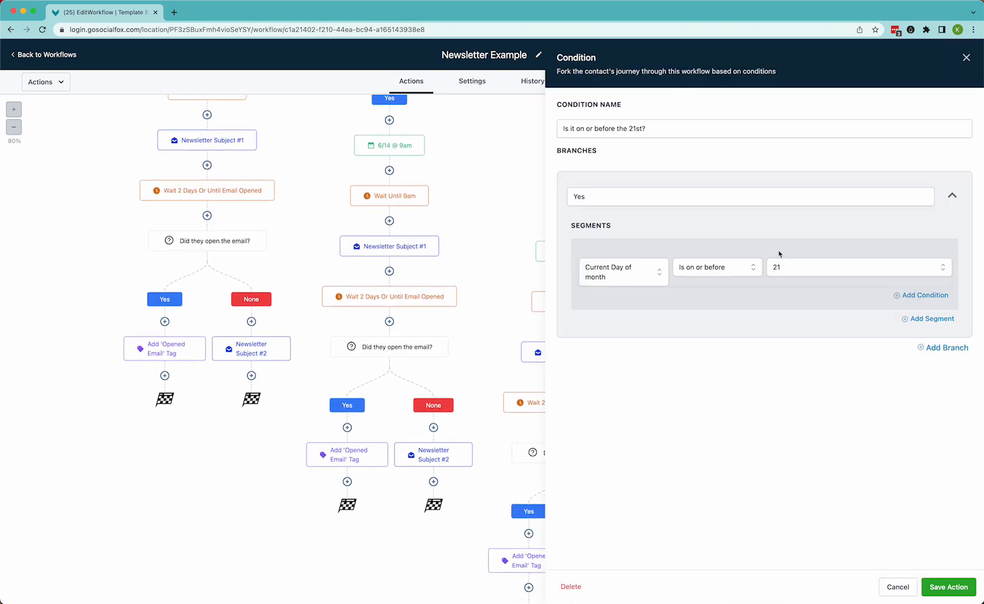
left_click(637, 129)
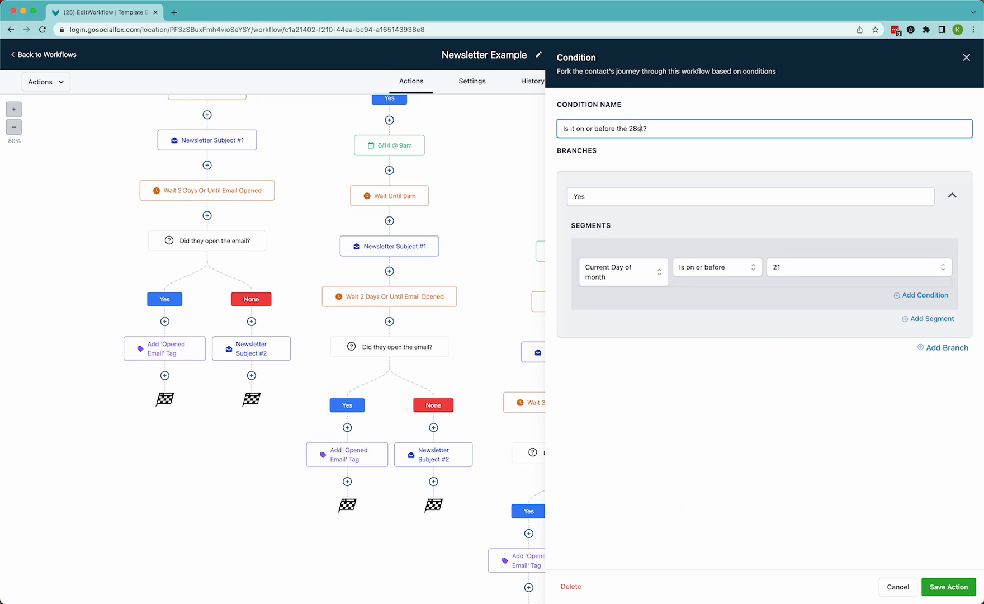
left_click(776, 272)
scroll(794, 358, "down", 6)
scroll(794, 401, "down", 3)
left_click(794, 400)
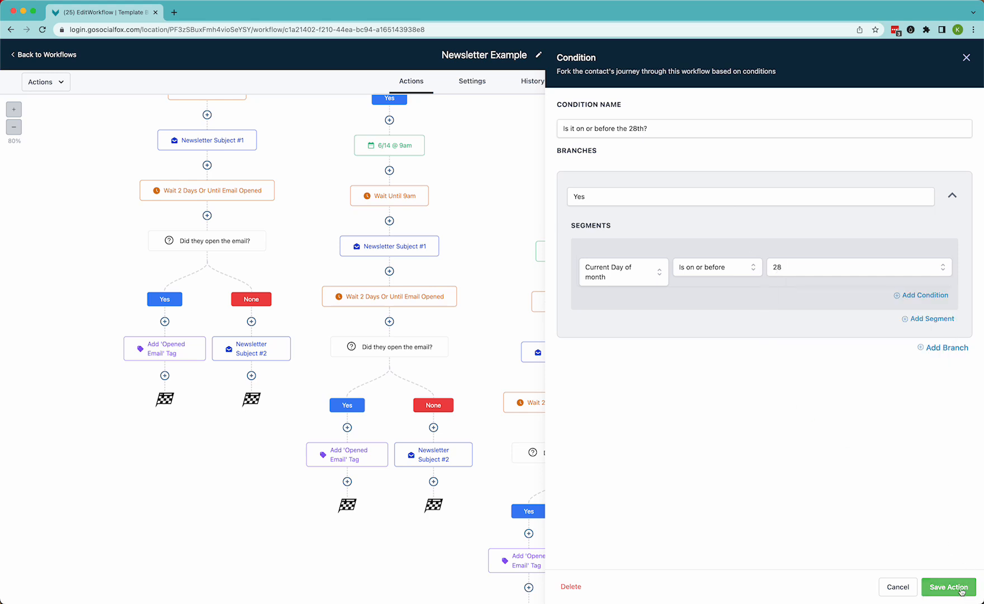
left_click(962, 591)
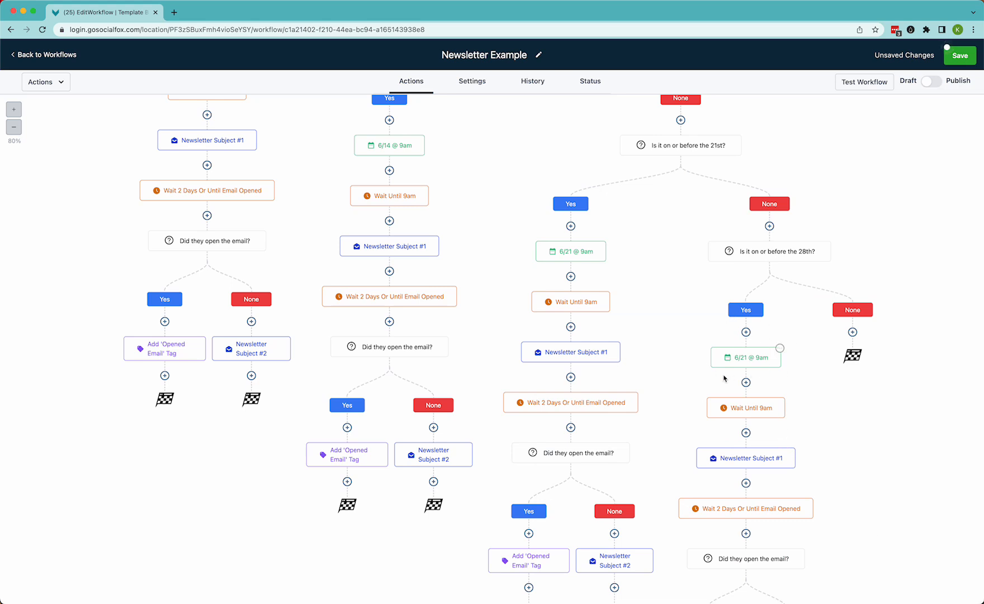
Rename the event start date under the 28th condition's Yes branch 6/28 @ 9am and set the date to June 28, 2023
left_click(753, 358)
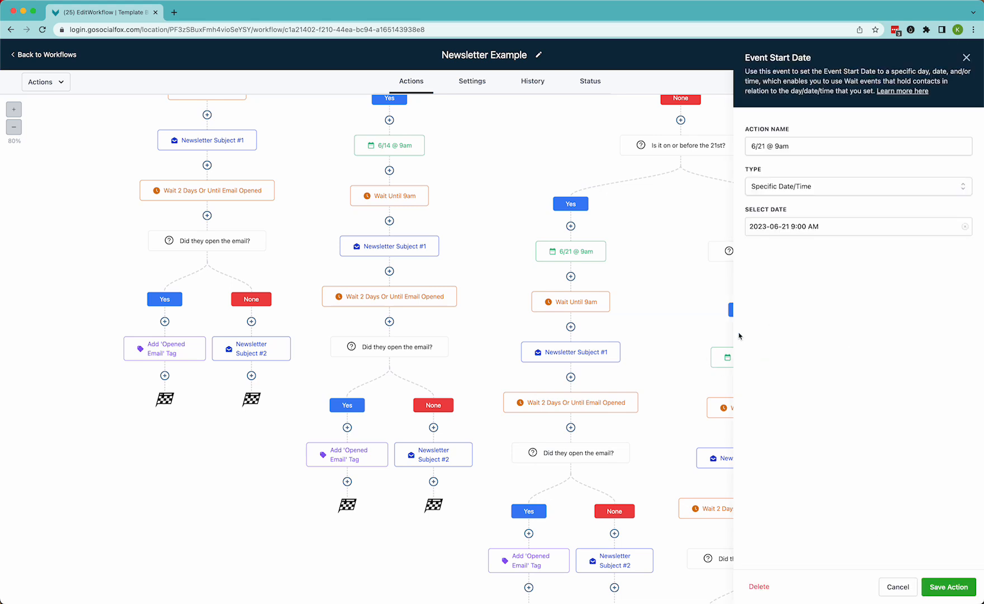
left_click(766, 144)
key("BackSpace")
type("8")
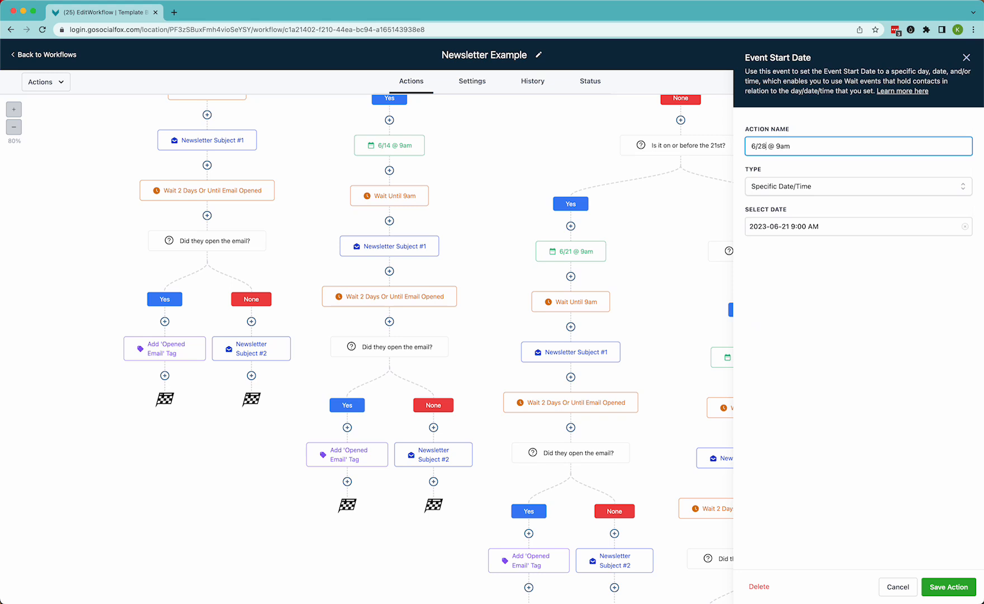
left_click(786, 223)
left_click(818, 364)
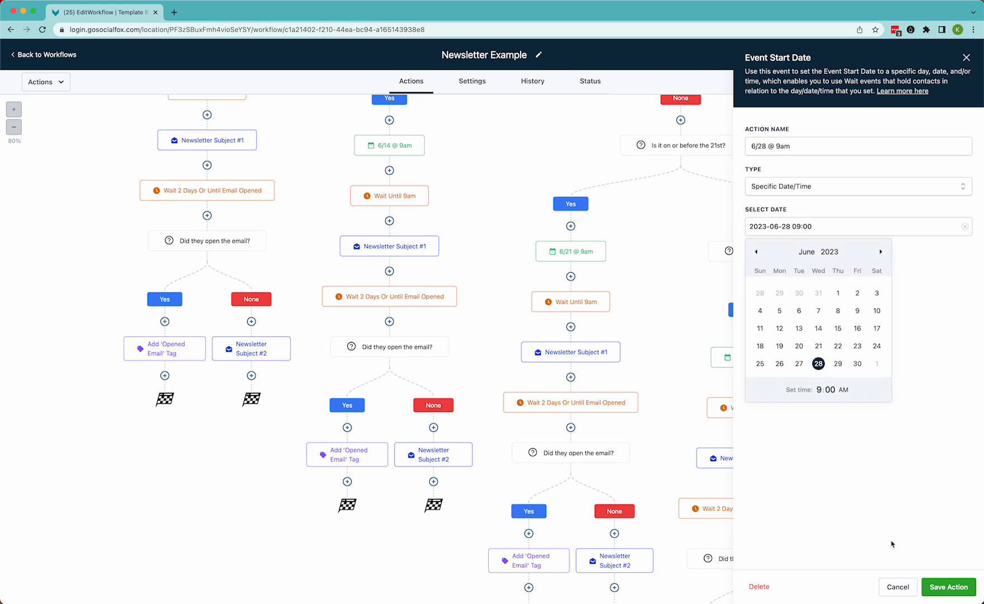
left_click(949, 586)
Scroll through the workflow to review the four weekly branches
scroll(366, 291, "up", 5)
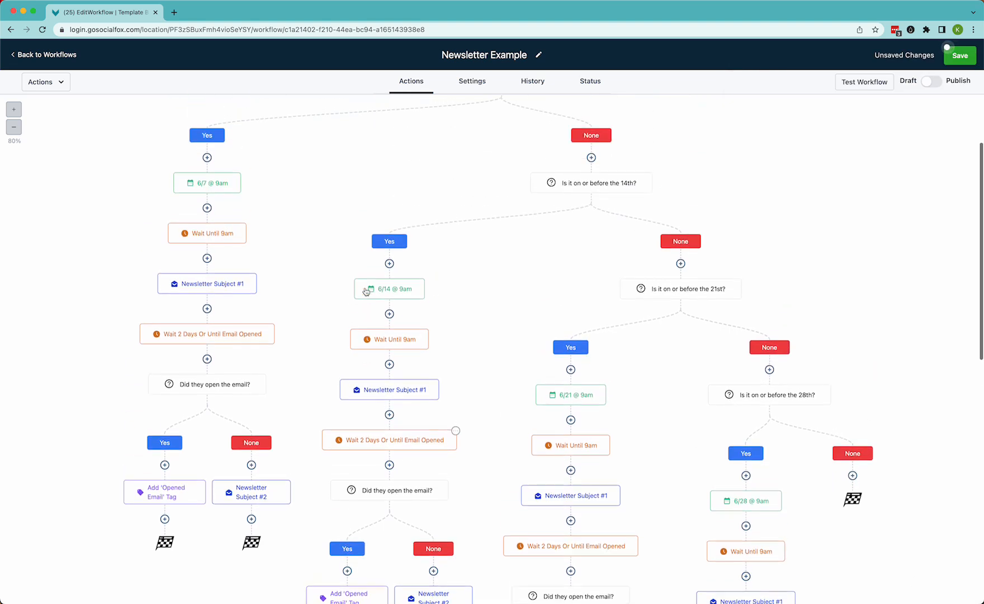
scroll(366, 292, "up", 1)
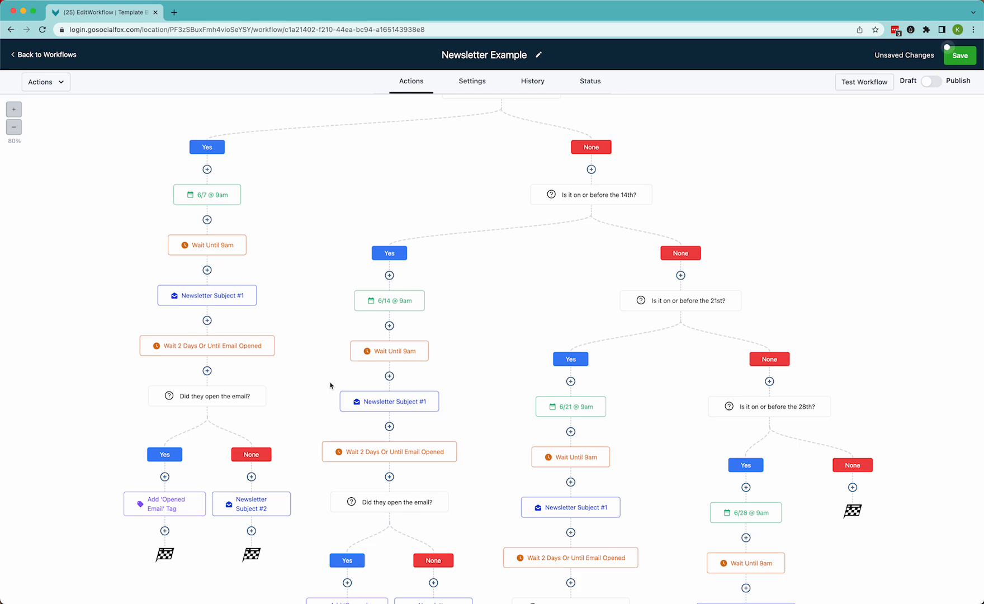
scroll(330, 386, "down", 5)
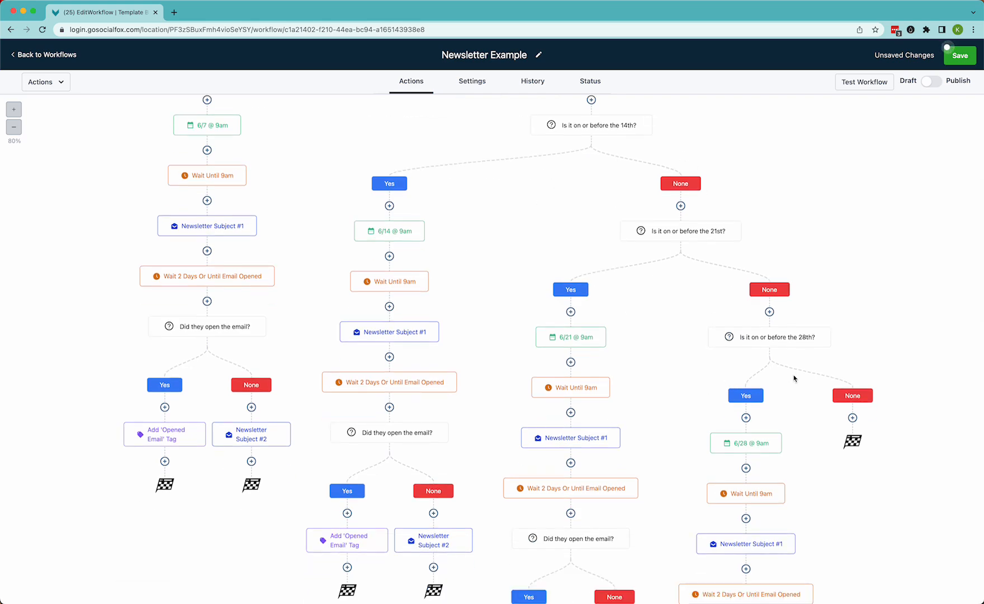
scroll(778, 420, "down", 10)
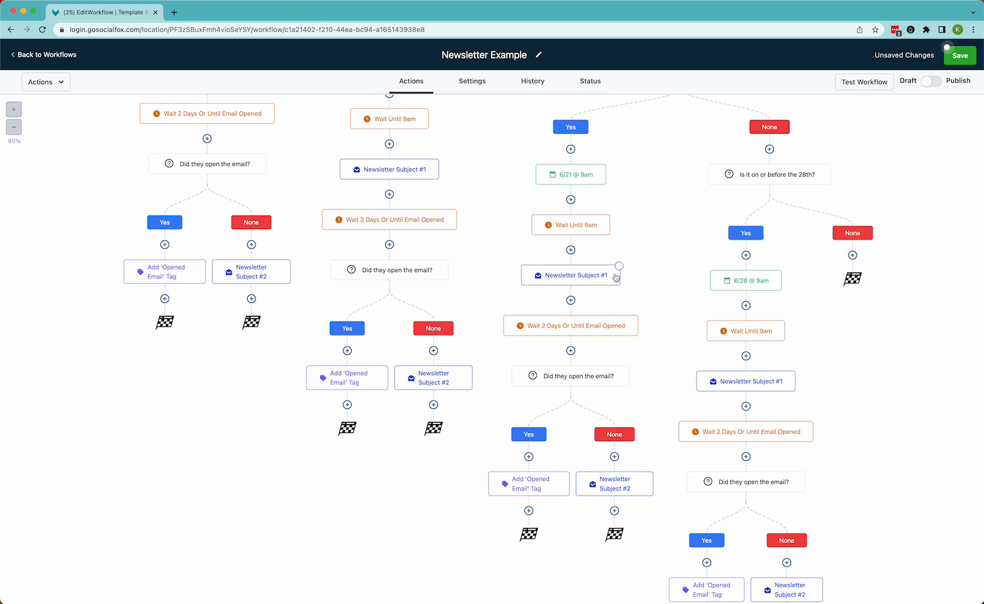
scroll(616, 278, "up", 8)
scroll(616, 278, "up", 10)
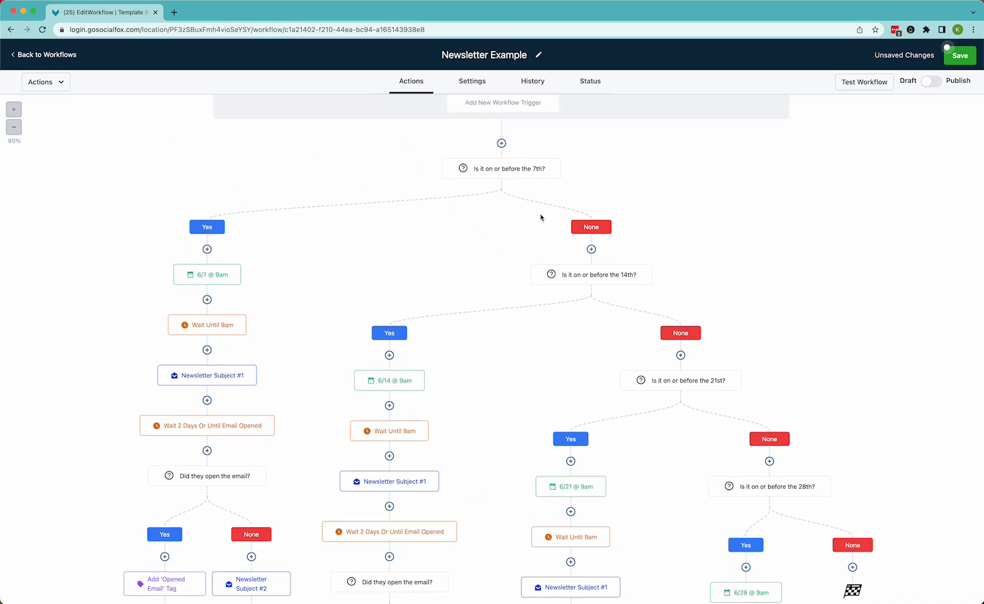
scroll(663, 399, "down", 1)
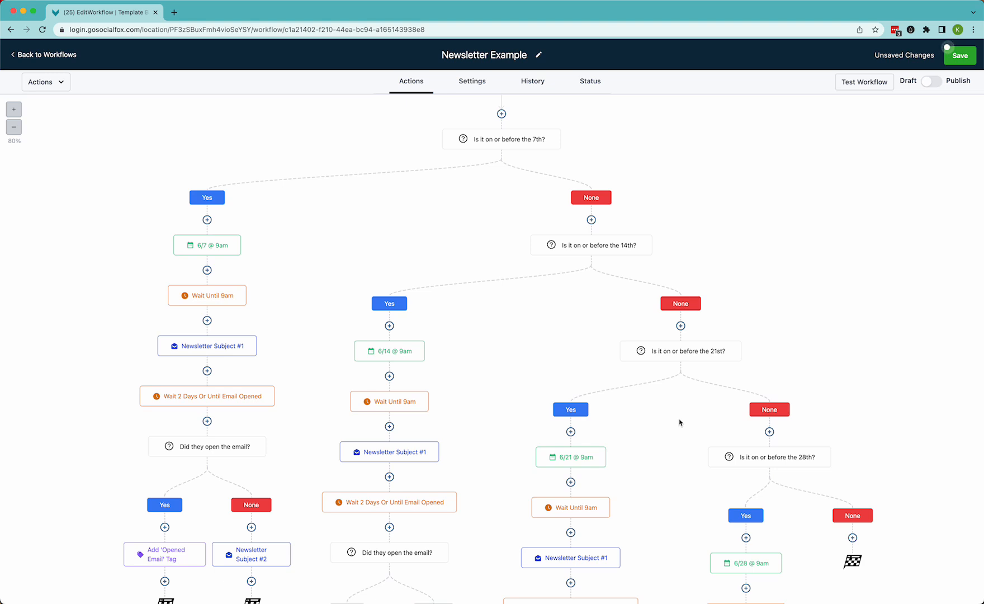
scroll(688, 447, "down", 5)
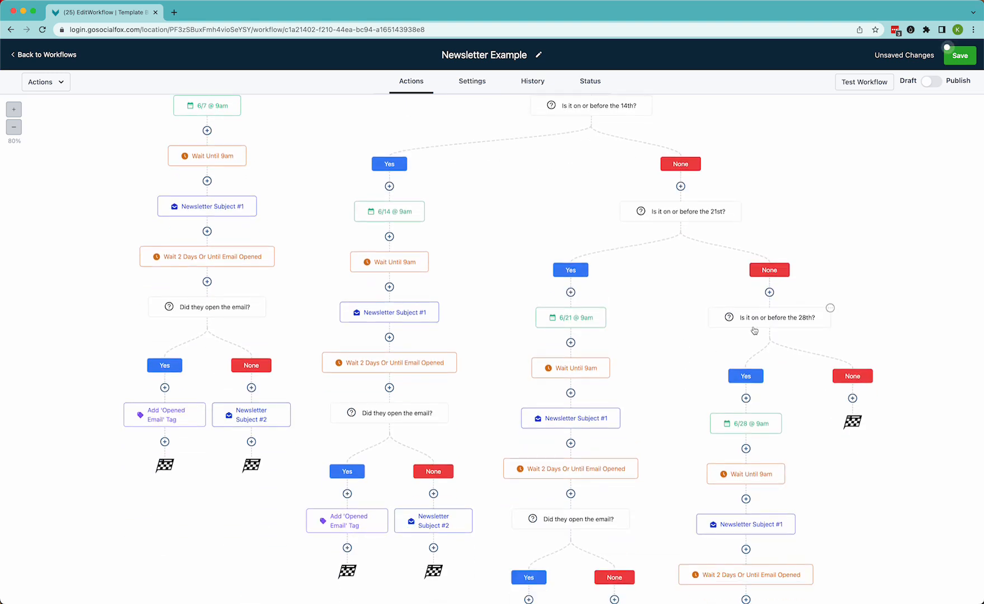
left_click(830, 308)
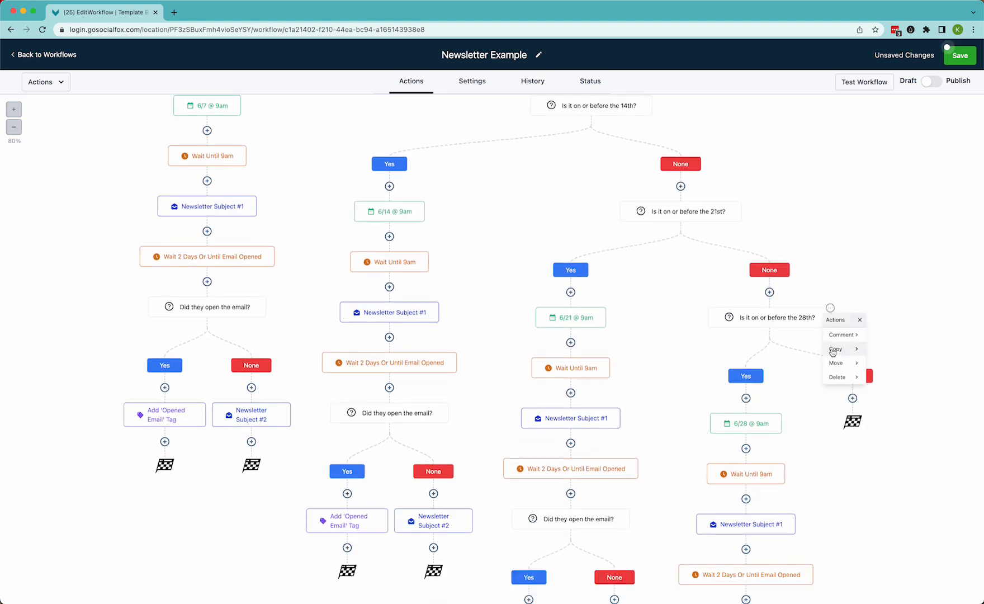
left_click(845, 350)
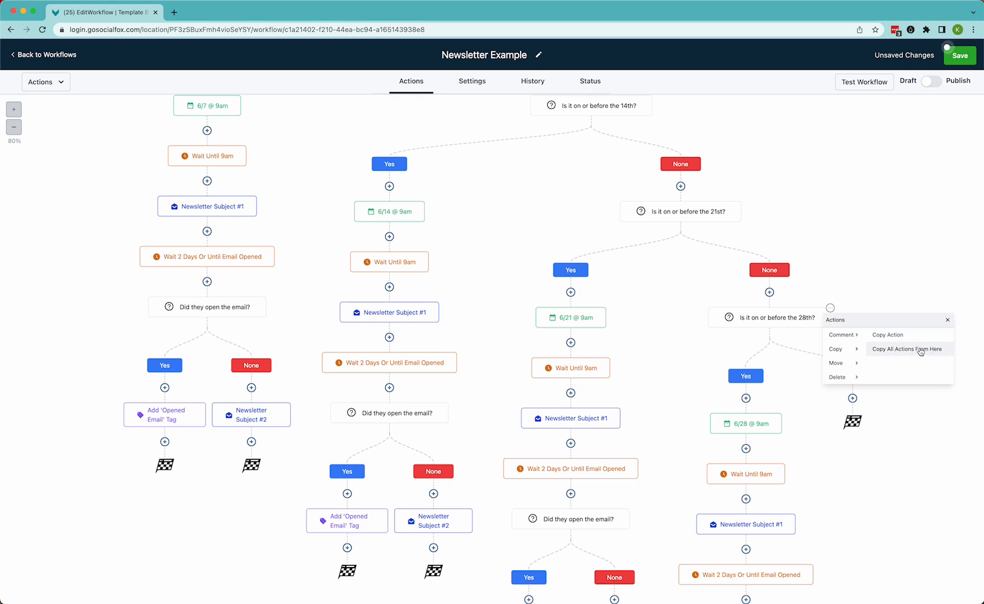
left_click(948, 319)
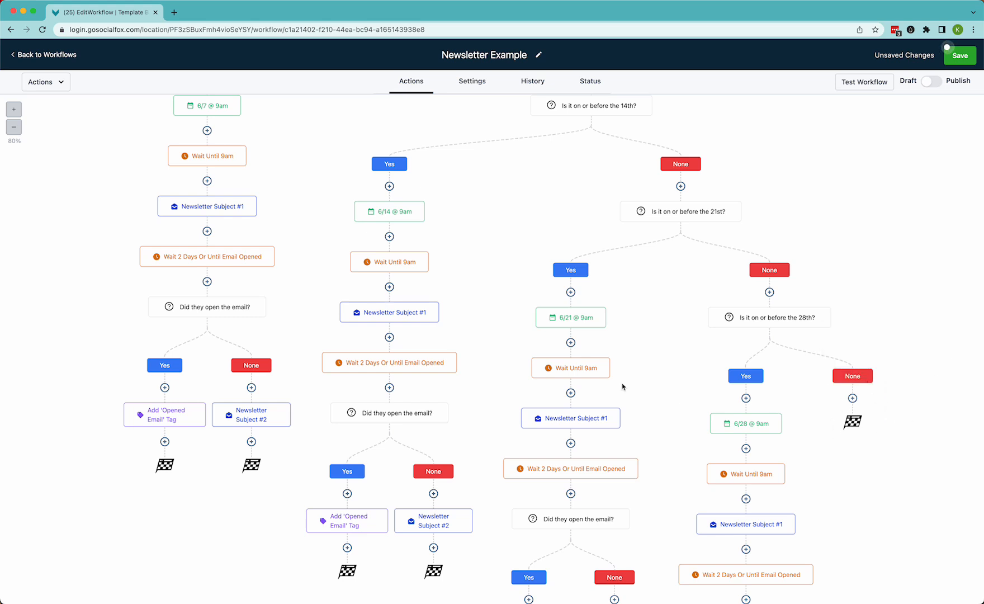
Save the workflow
scroll(622, 386, "up", 3)
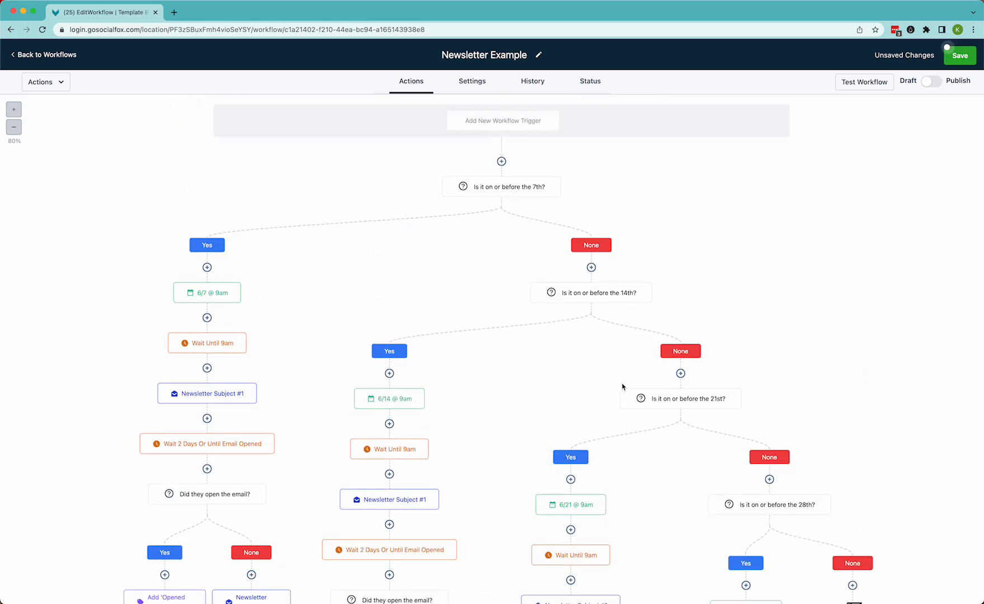
left_click(962, 58)
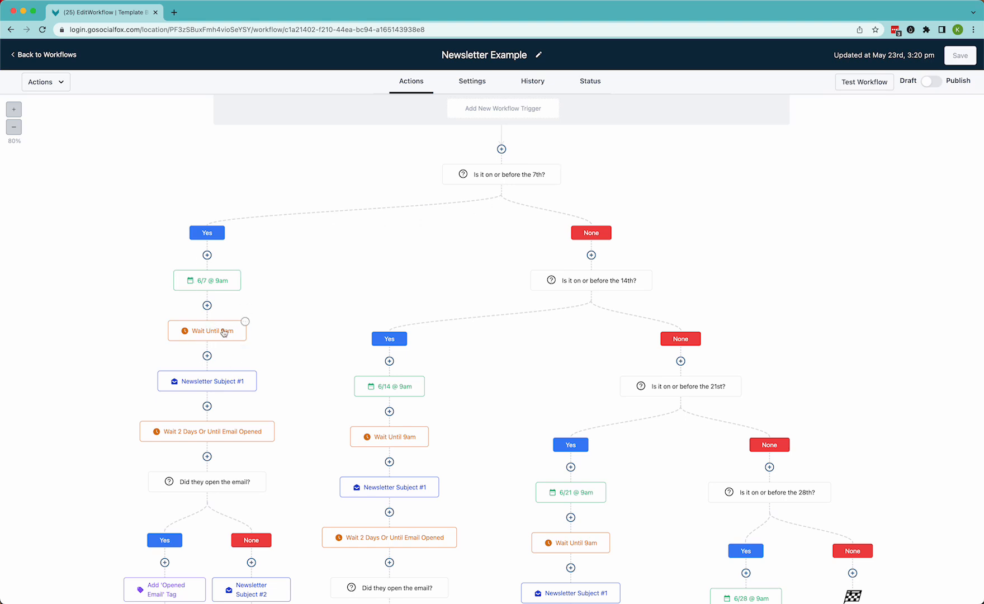
Add a Go To action after Newsletter Subject #2 in the 7th's None branch, pointing to the 6/14 @ 9am event
scroll(224, 332, "down", 2)
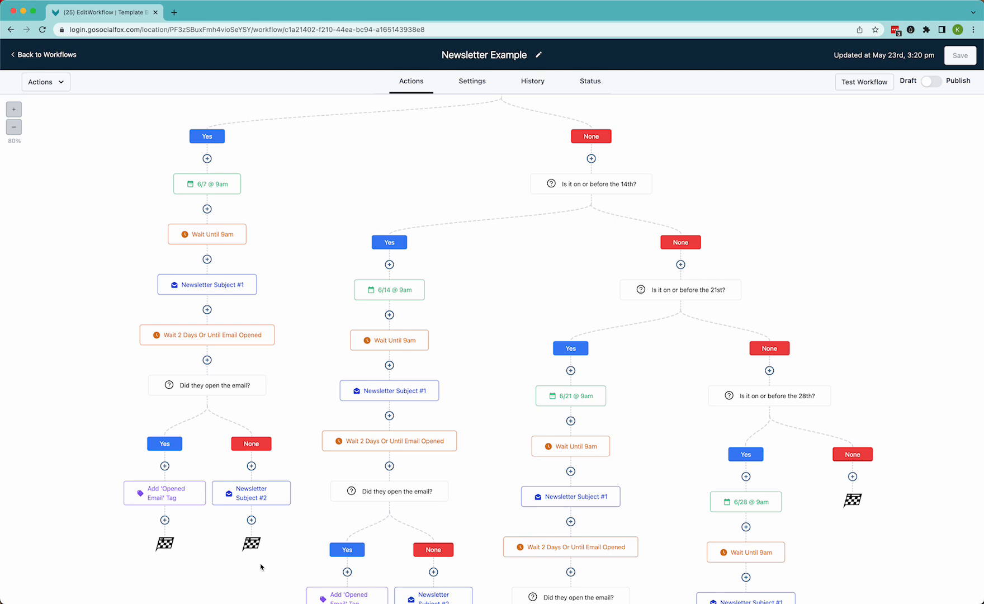
left_click(251, 520)
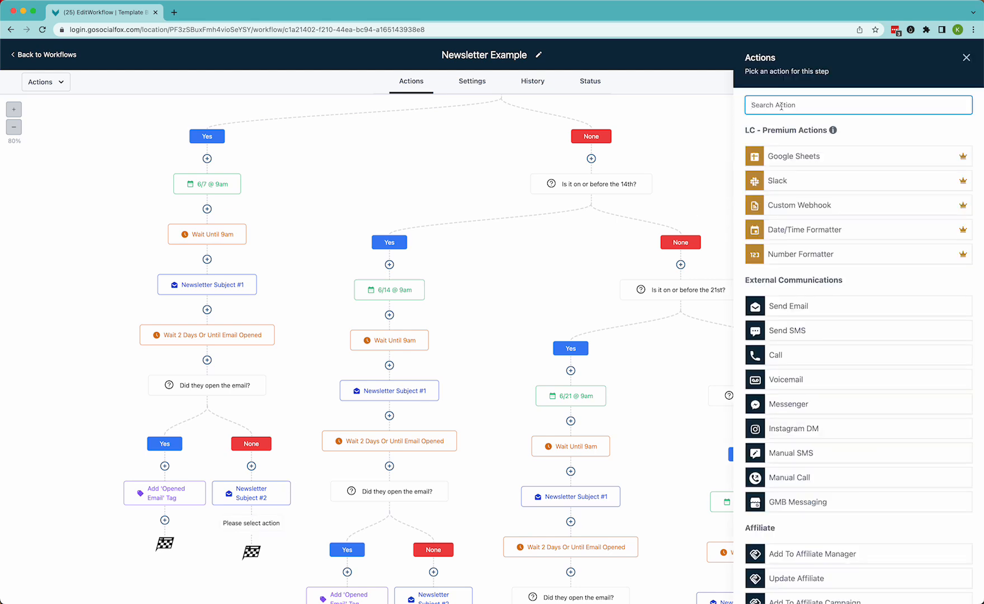
type("go")
left_click(777, 226)
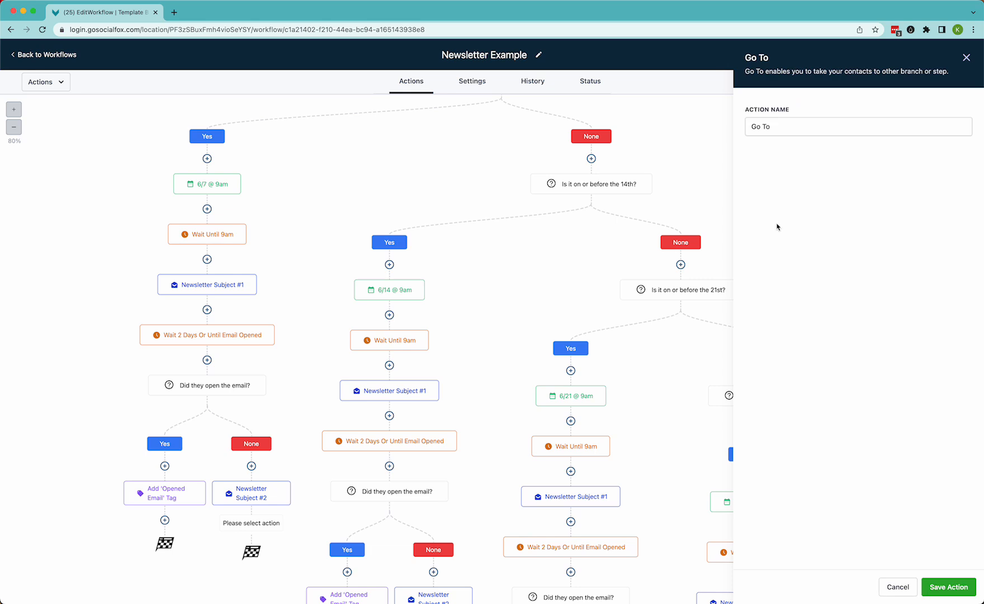
left_click(954, 589)
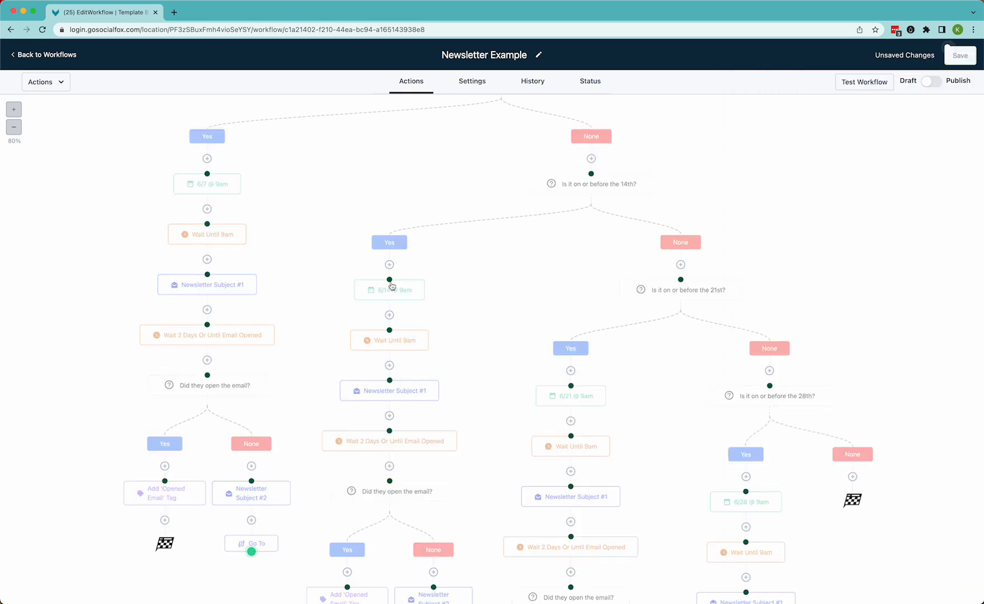
left_click(390, 279)
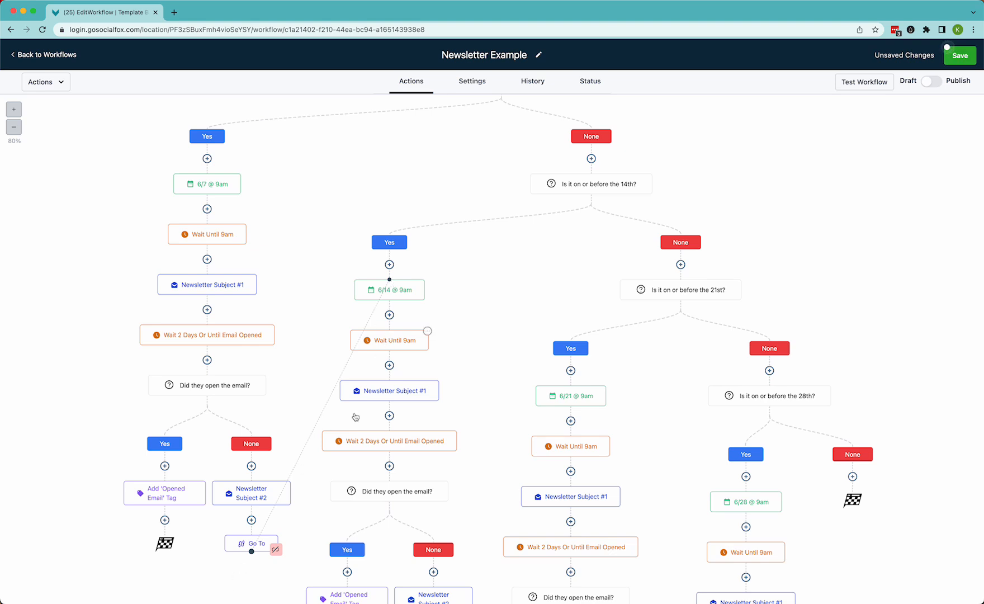
Add a Go To action after the Add 'Opened Email' Tag step in the 7th's Yes branch, pointing to 6/14 @ 9am
left_click(165, 521)
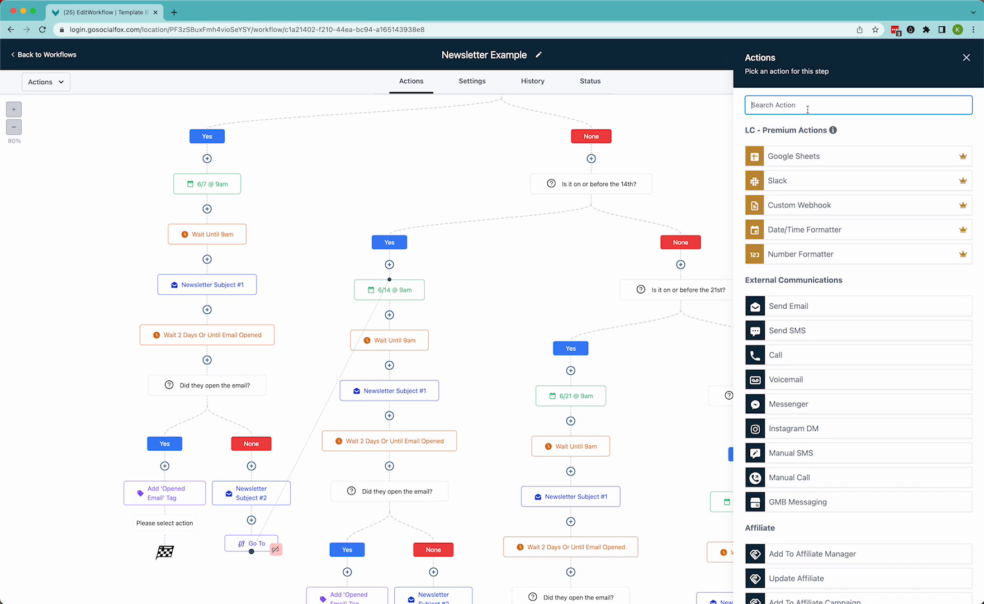
type("go")
left_click(808, 222)
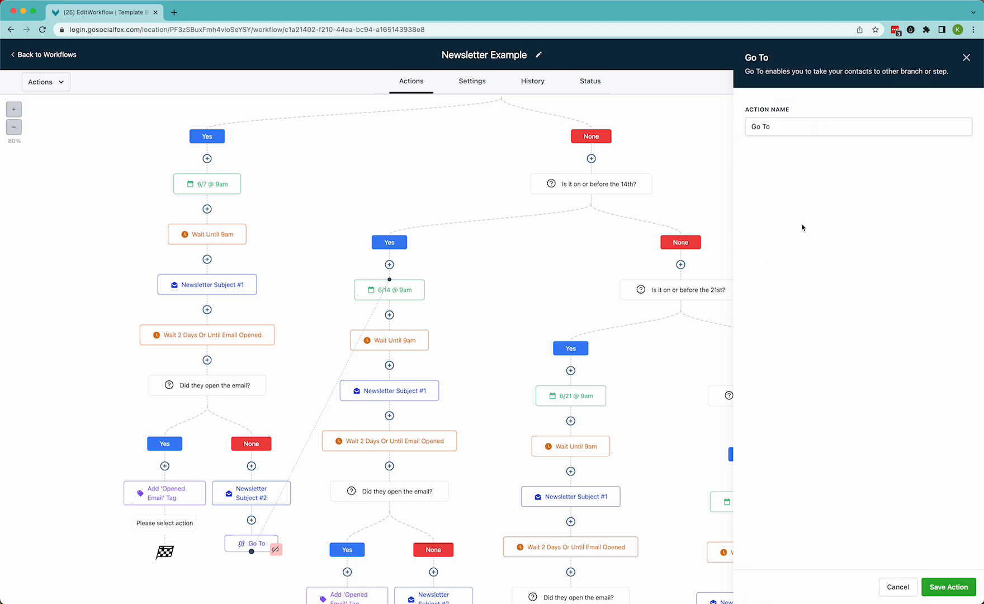
left_click(945, 584)
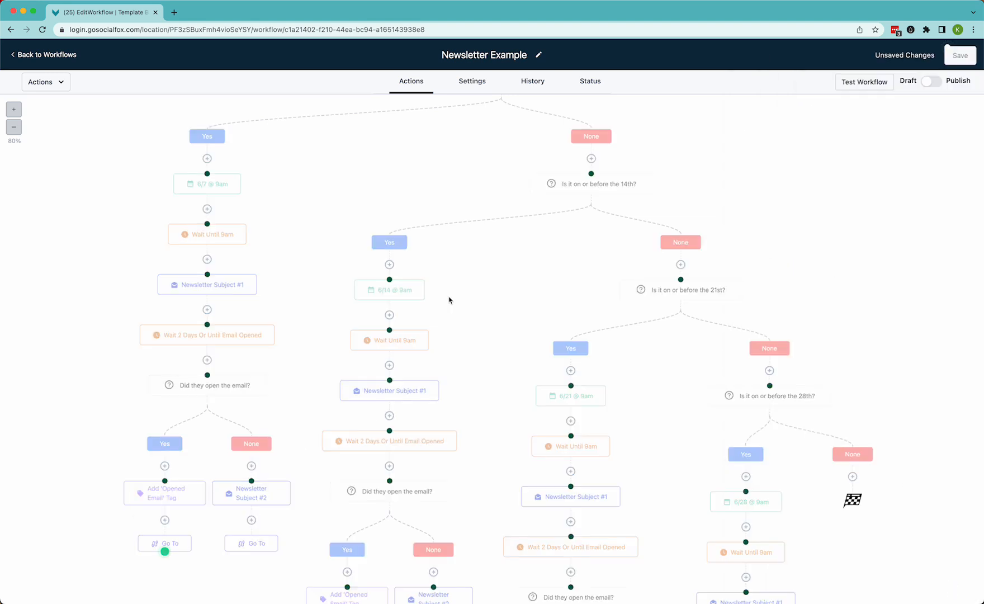
left_click(390, 279)
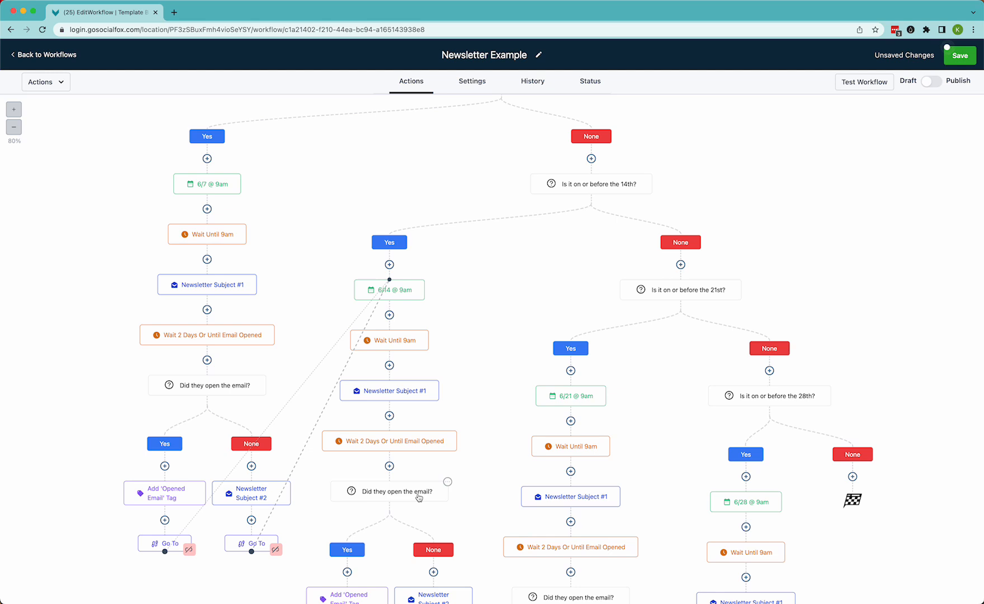
Add a Go To action after Newsletter Subject #2 in the 14th's branch, pointing to the 6/21 @ 9am event
scroll(419, 497, "down", 4)
left_click(433, 511)
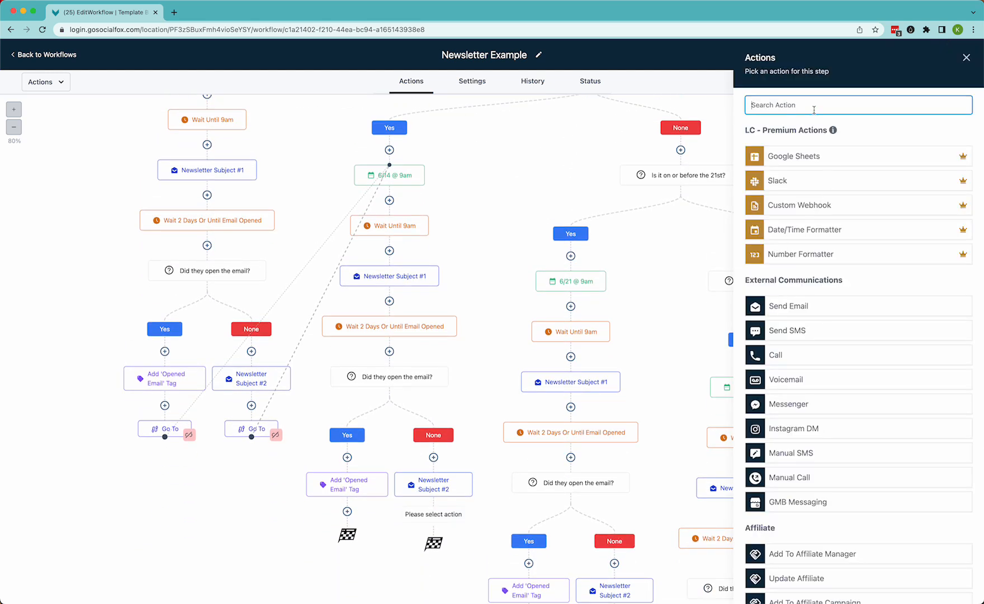
type("go")
left_click(823, 228)
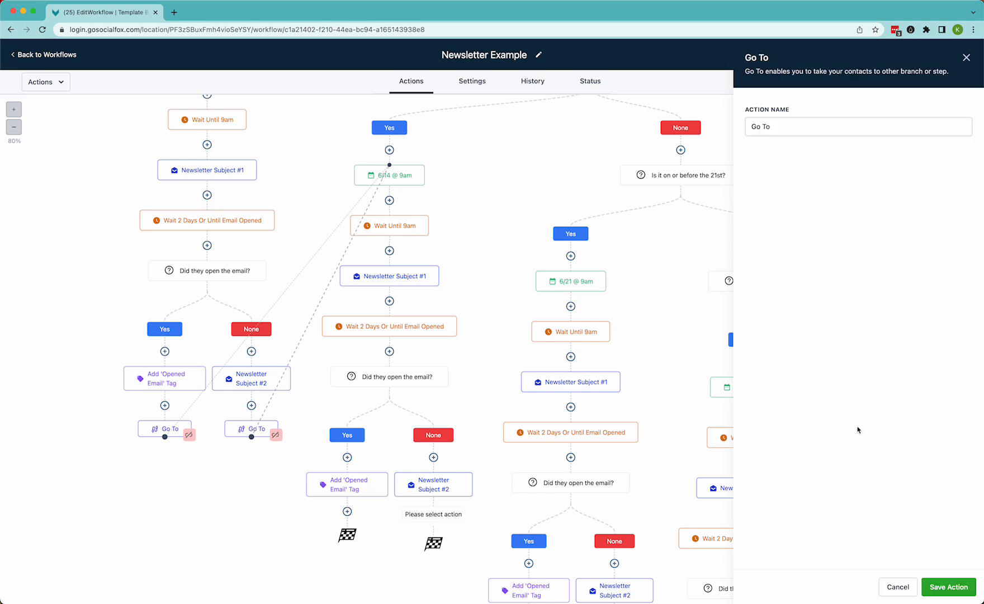
left_click(941, 583)
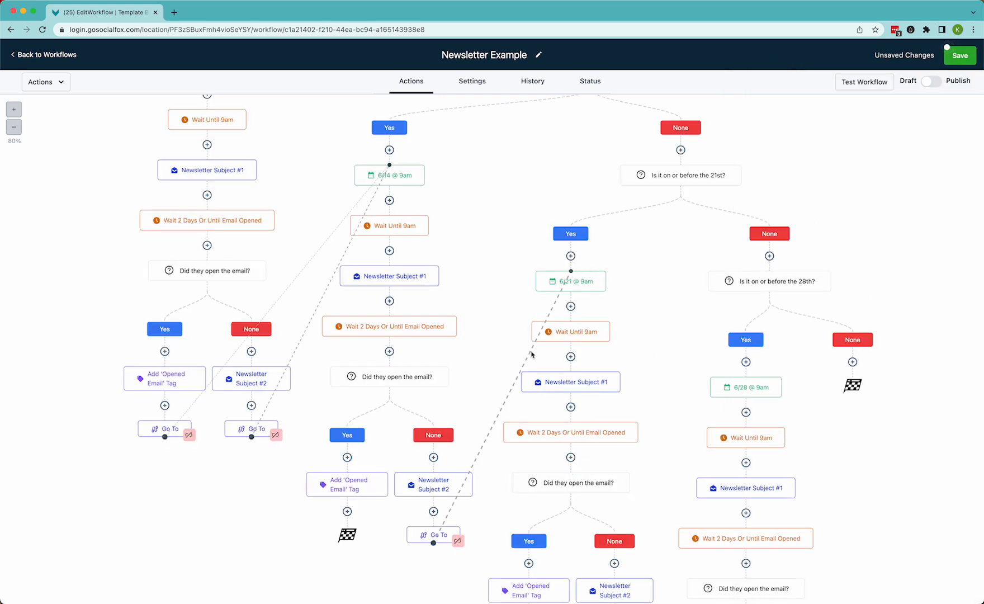
Add a Go To action after the Add 'Opened Email' Tag step in the 14th's branch, pointing to 6/21 @ 9am
left_click(347, 512)
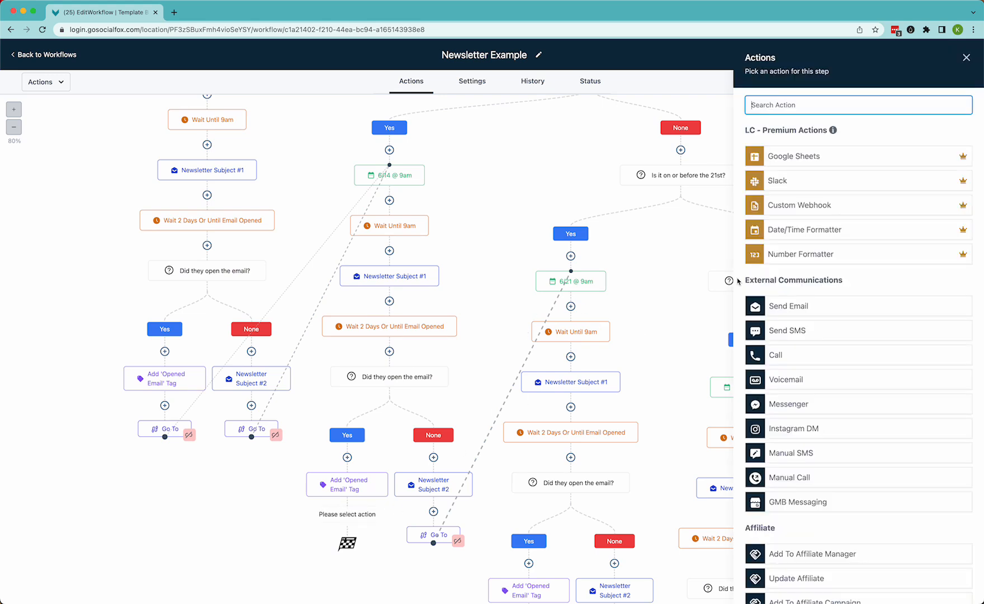
type("go")
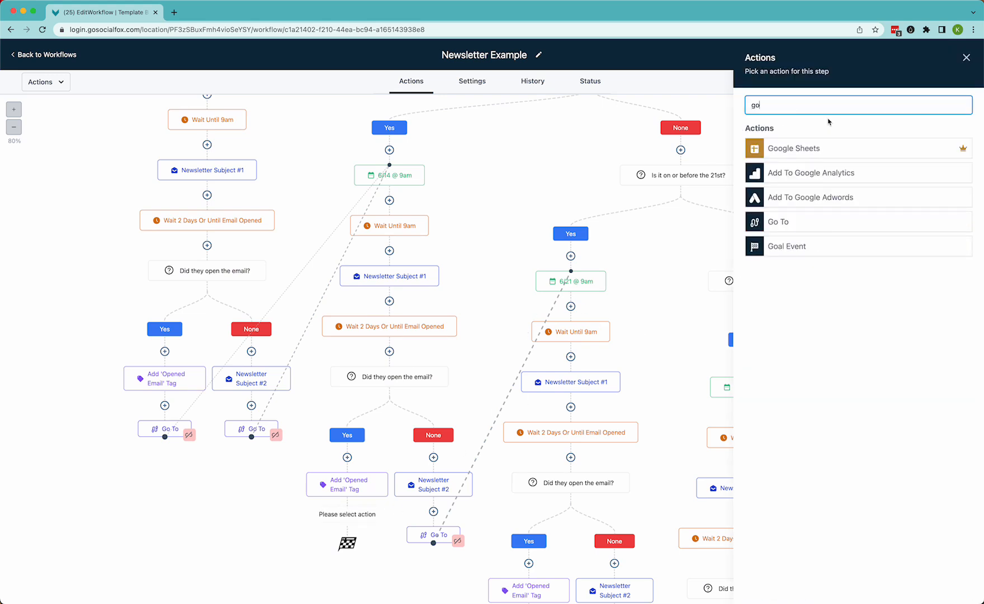
left_click(781, 226)
left_click(949, 587)
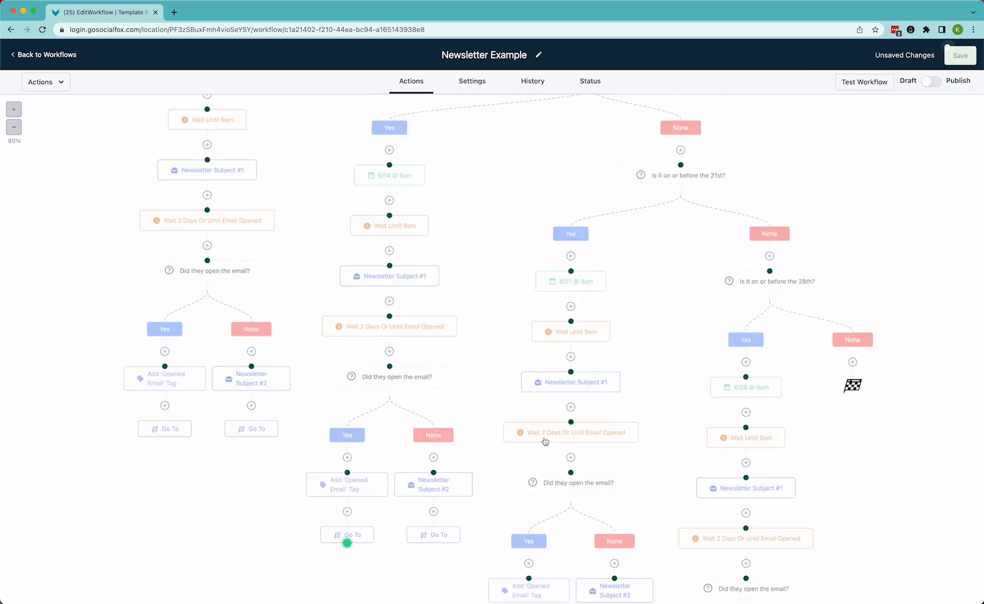
left_click(571, 271)
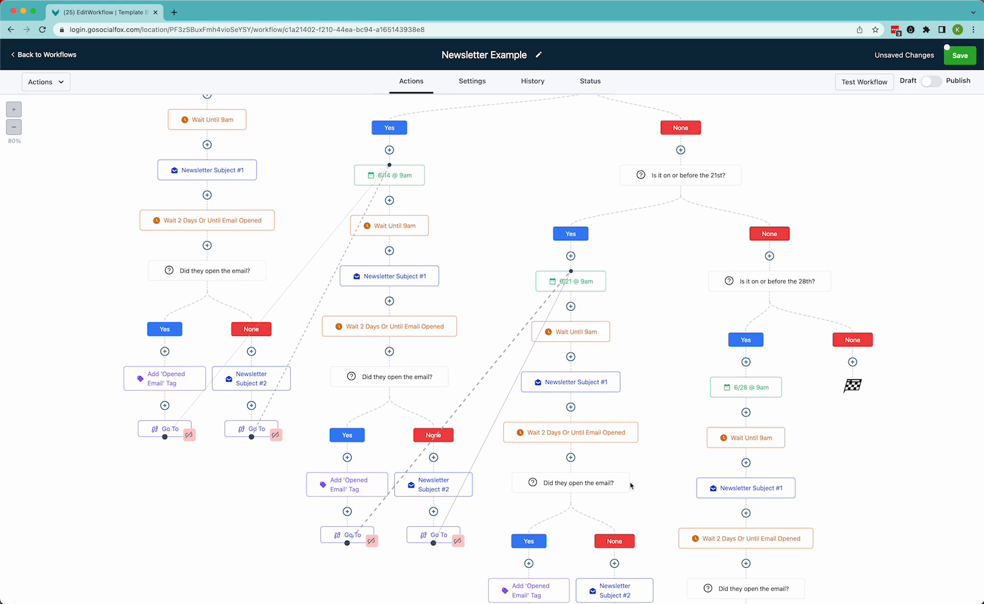
Add a Go To action after Newsletter Subject #2 in the 21st's branch, pointing to the 6/28 @ 9am event
scroll(631, 485, "down", 3)
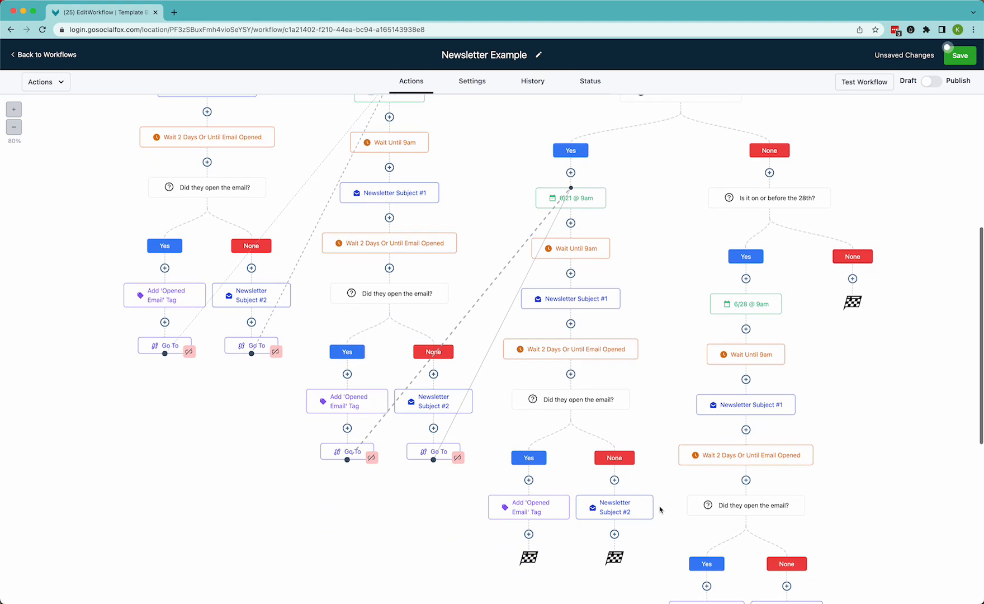
left_click(613, 534)
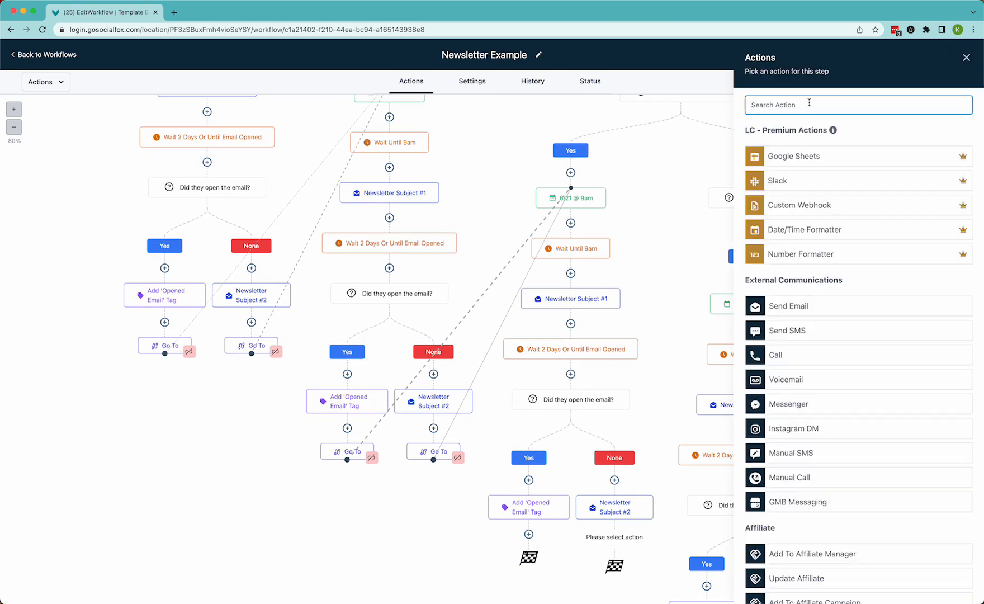
type("go")
left_click(837, 225)
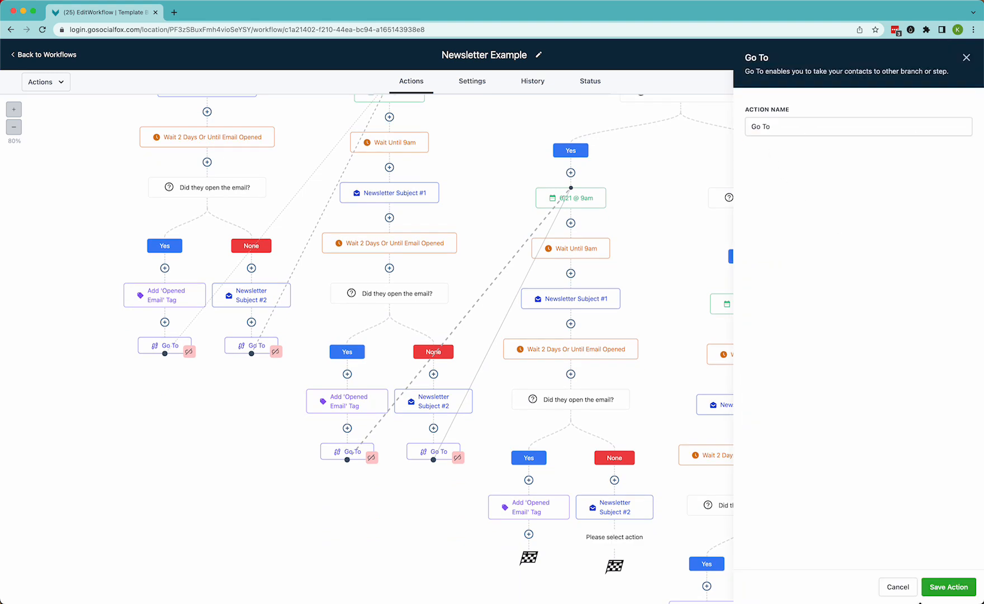
left_click(949, 586)
left_click(746, 293)
Add a Go To action after the Add 'Opened Email' Tag step in the 21st's branch, pointing to 6/28 @ 9am
left_click(529, 535)
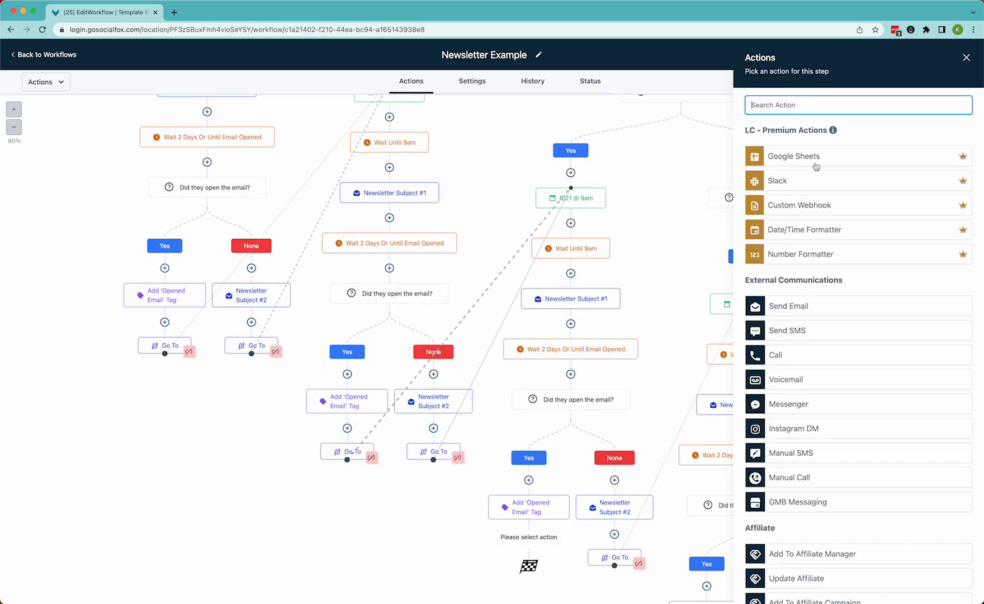
type("go")
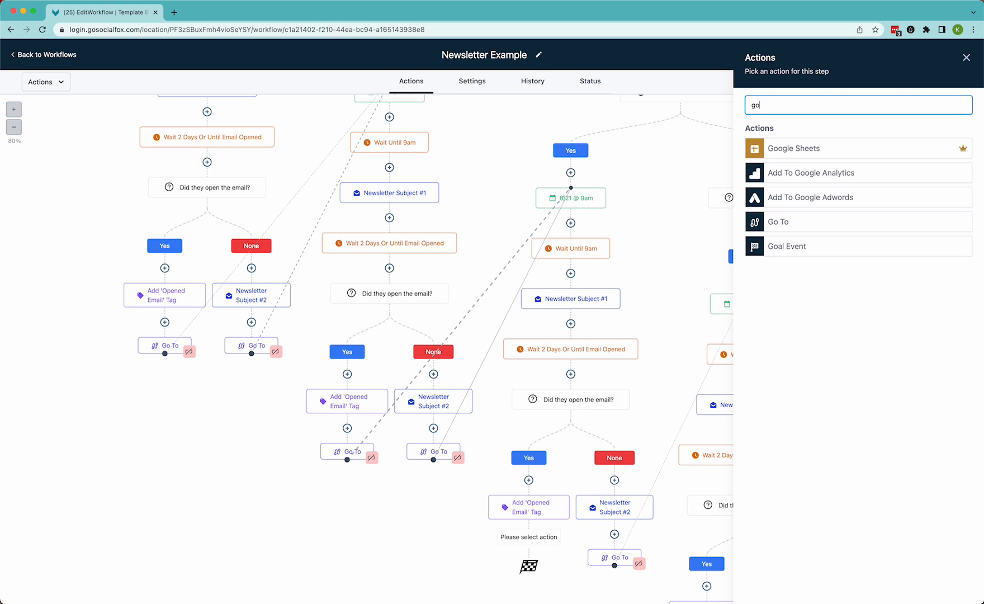
left_click(837, 224)
left_click(949, 586)
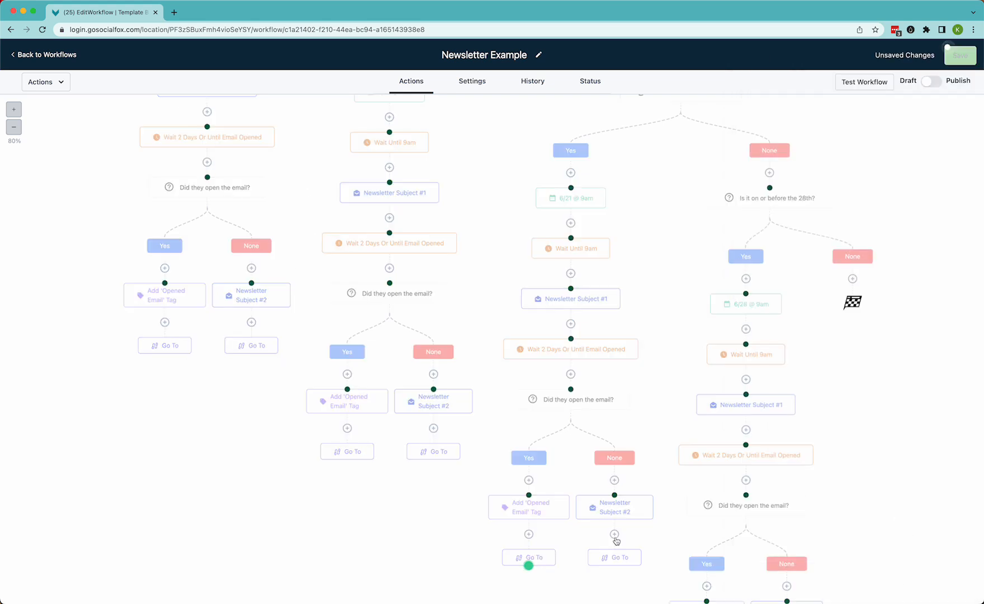
left_click(746, 294)
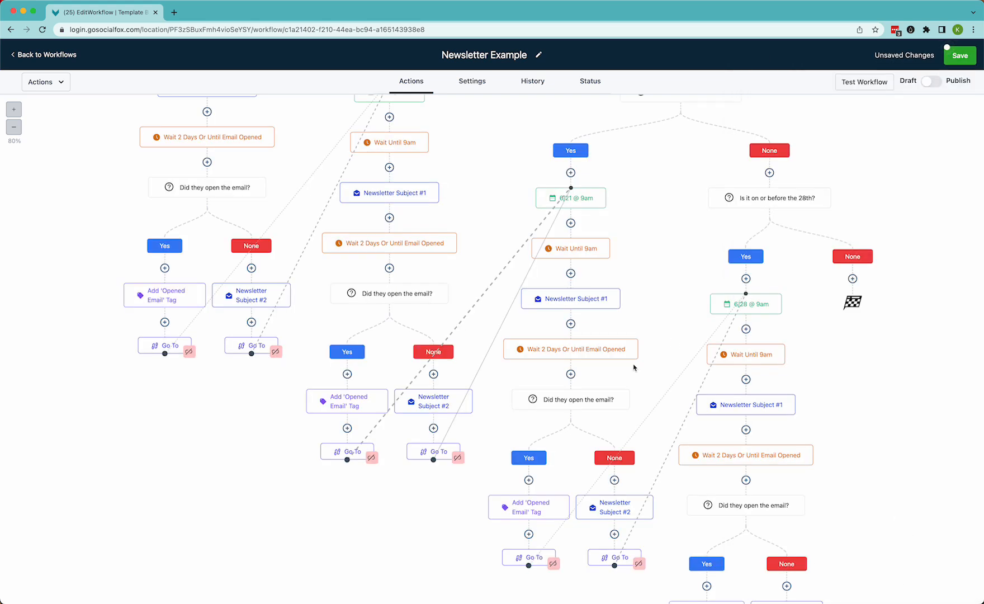
Save the workflow with the new Go To links
scroll(661, 435, "down", 3)
scroll(662, 434, "up", 8)
scroll(662, 435, "up", 6)
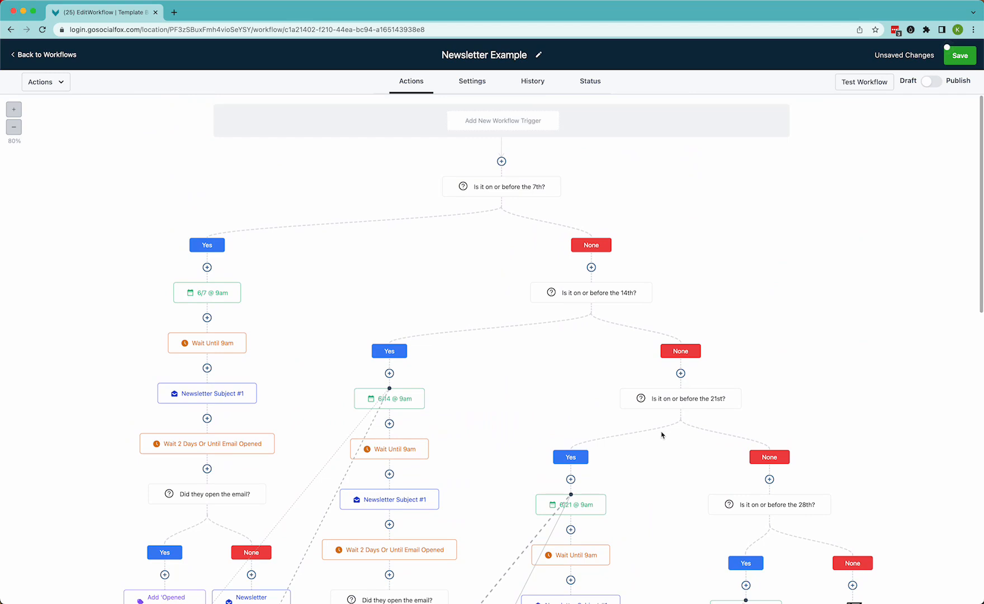
scroll(661, 435, "down", 3)
scroll(661, 435, "up", 3)
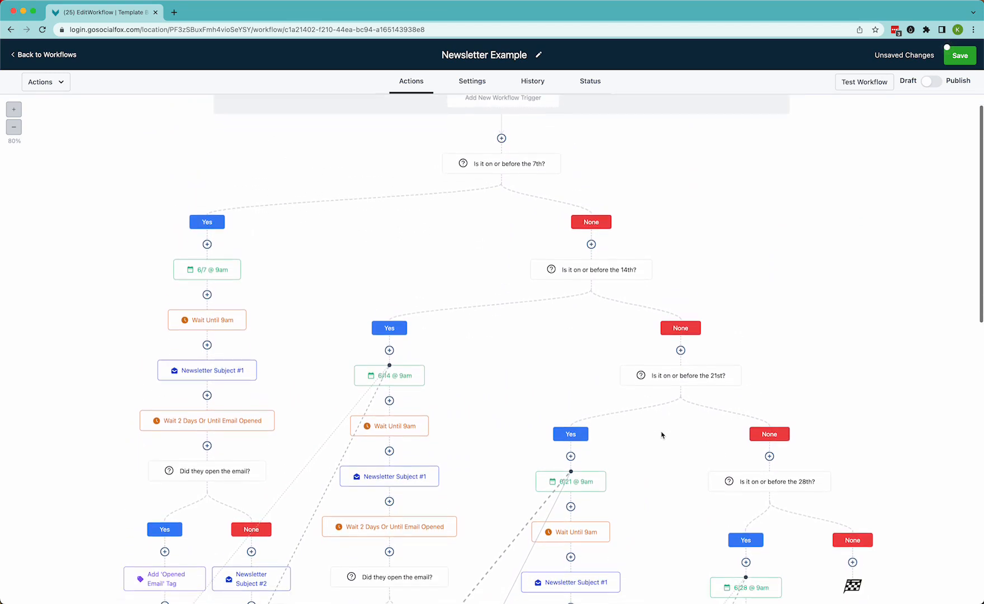
scroll(661, 435, "down", 6)
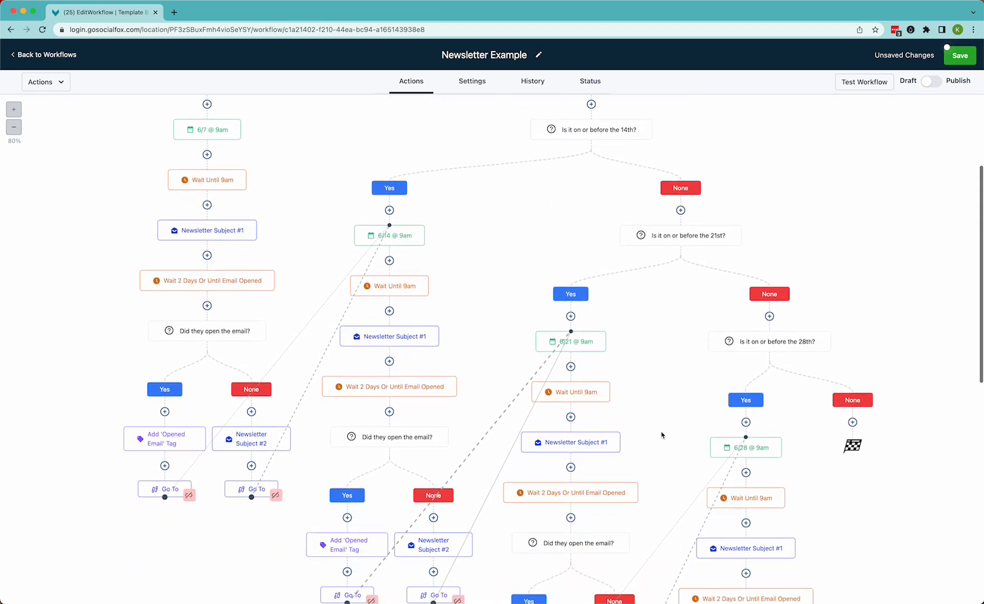
left_click(960, 55)
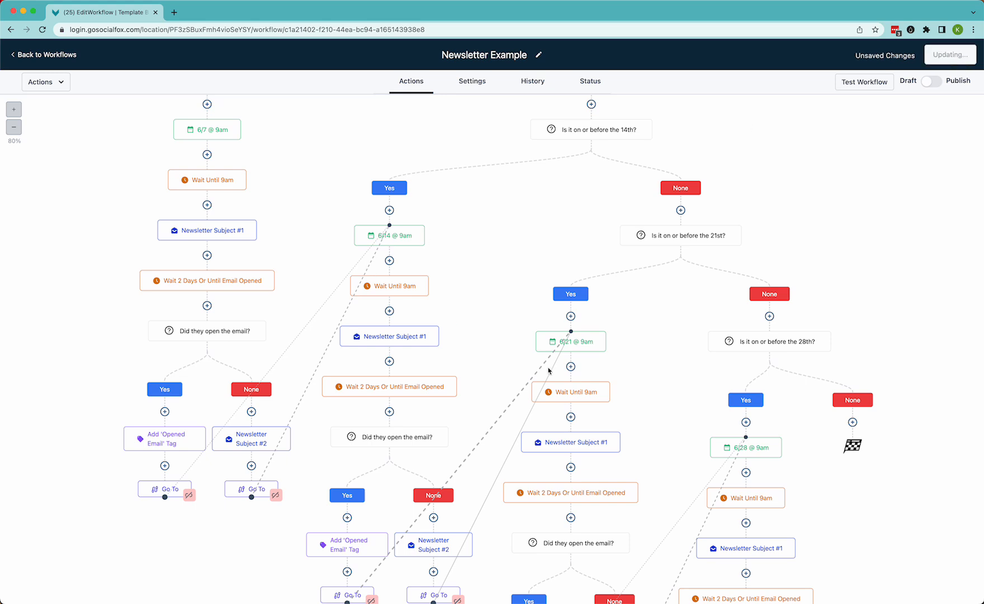
Review the whole Newsletter Example workflow tree and its Go To connections between weeks
scroll(602, 406, "down", 8)
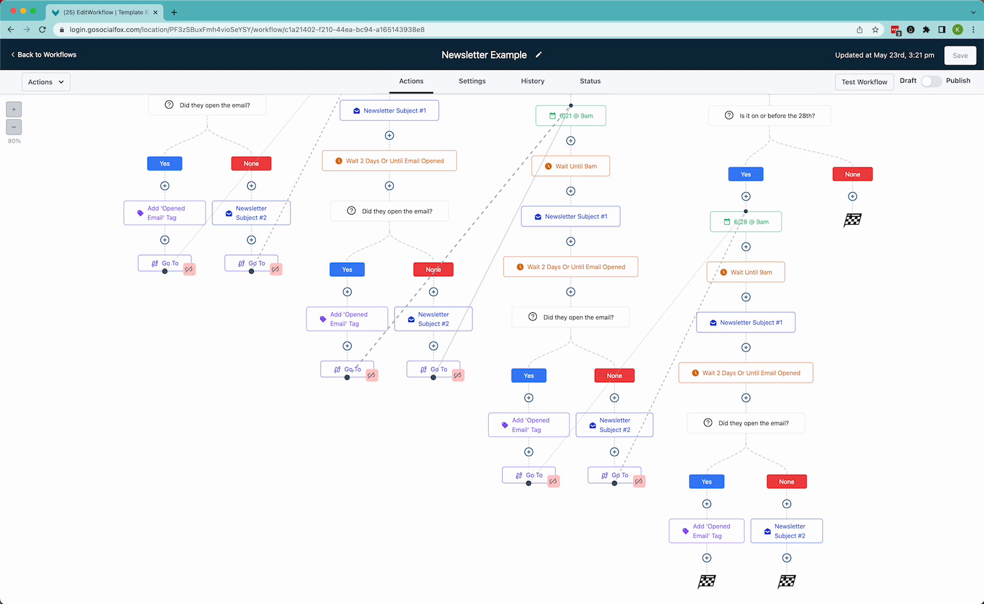
scroll(492, 347, "up", 12)
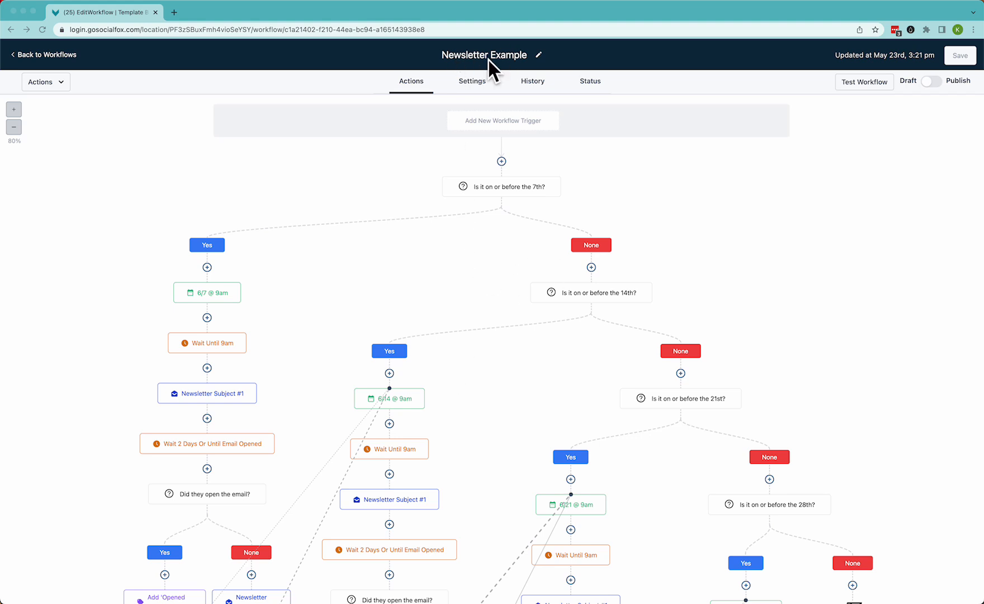
scroll(476, 355, "down", 5)
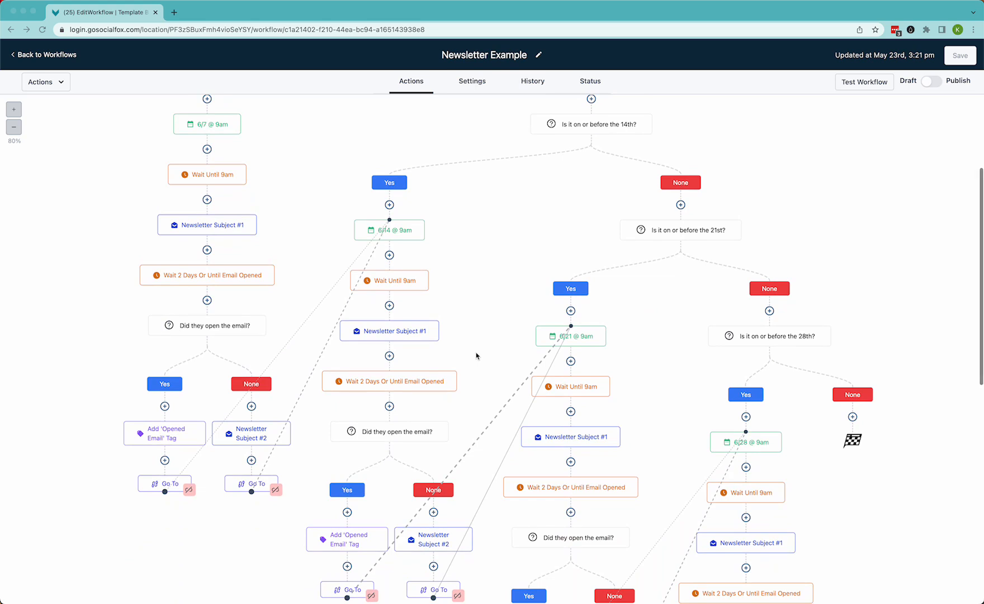
scroll(476, 355, "down", 7)
scroll(476, 355, "down", 4)
scroll(476, 355, "up", 4)
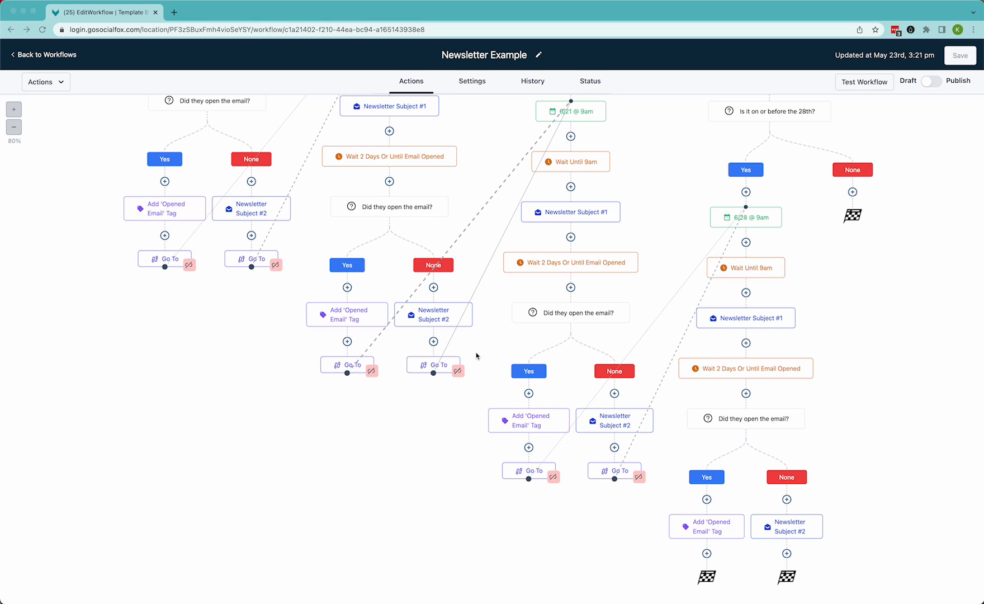
scroll(476, 355, "up", 10)
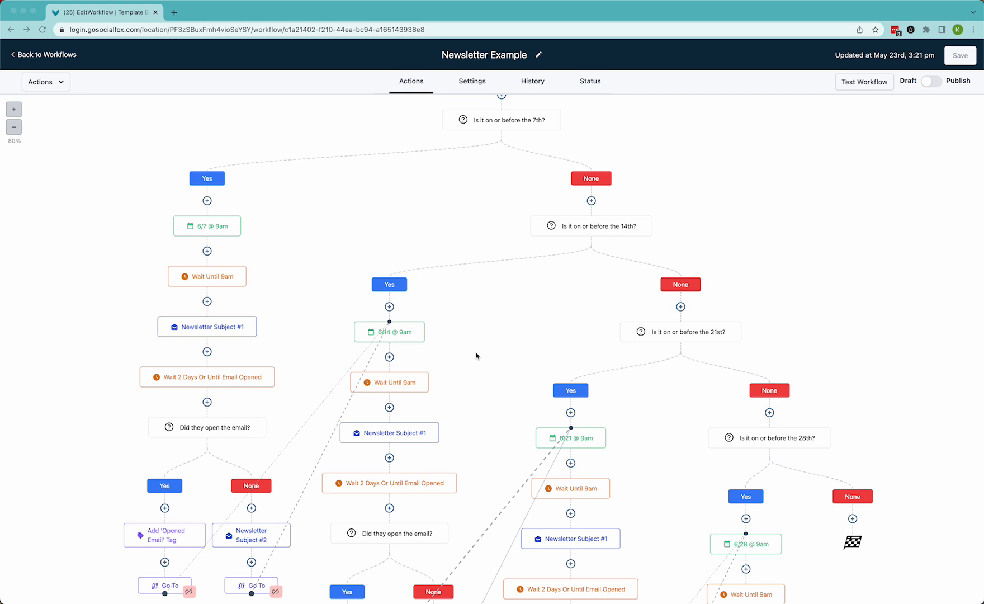
scroll(476, 356, "down", 8)
scroll(476, 356, "down", 1)
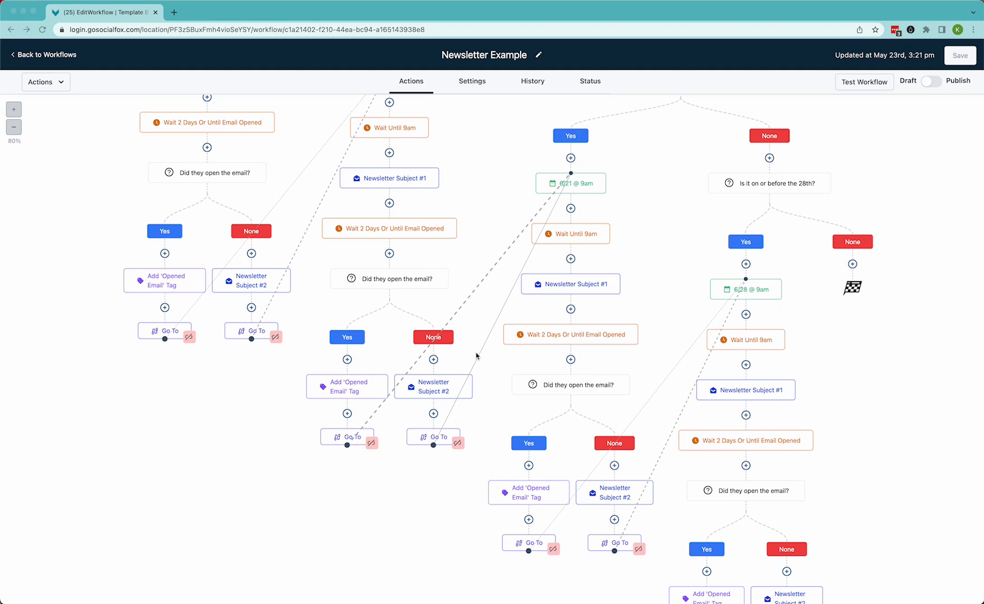
scroll(460, 246, "up", 8)
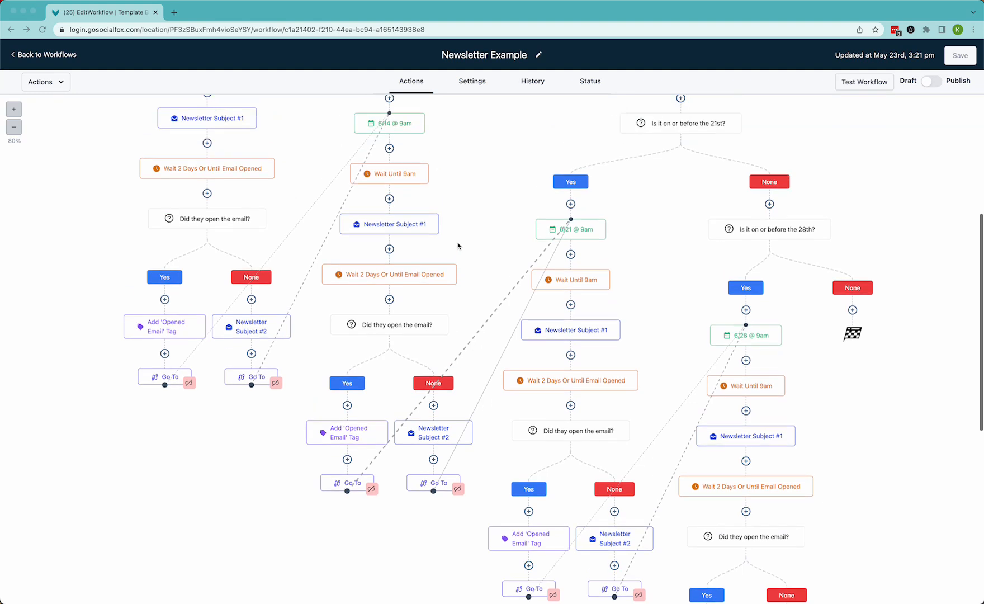
scroll(512, 272, "up", 3)
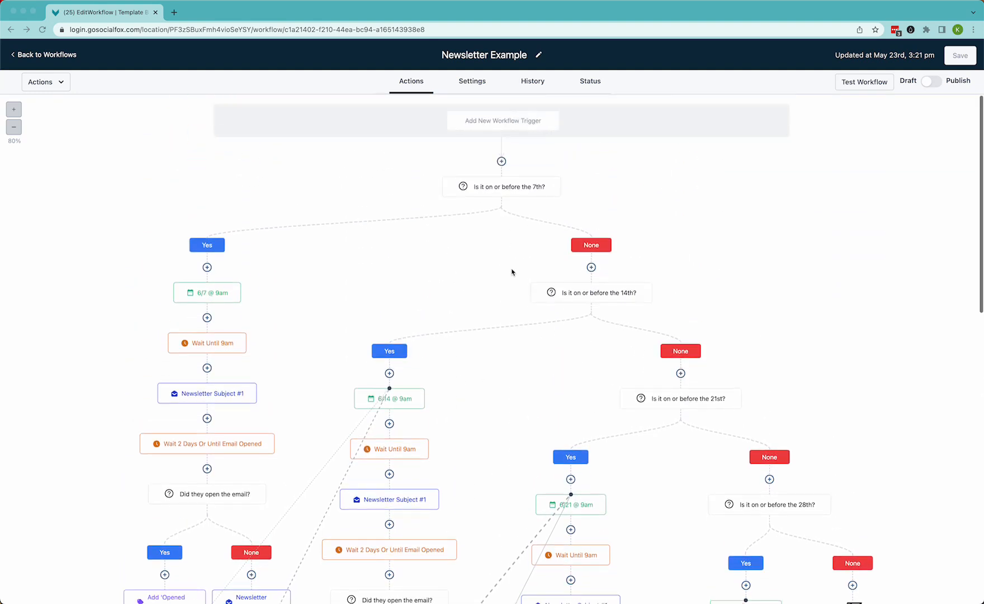
Return to the workflow list sorted by most recent and duplicate Newsletter Example, naming the copy Newsletter Example No. 2
left_click(38, 56)
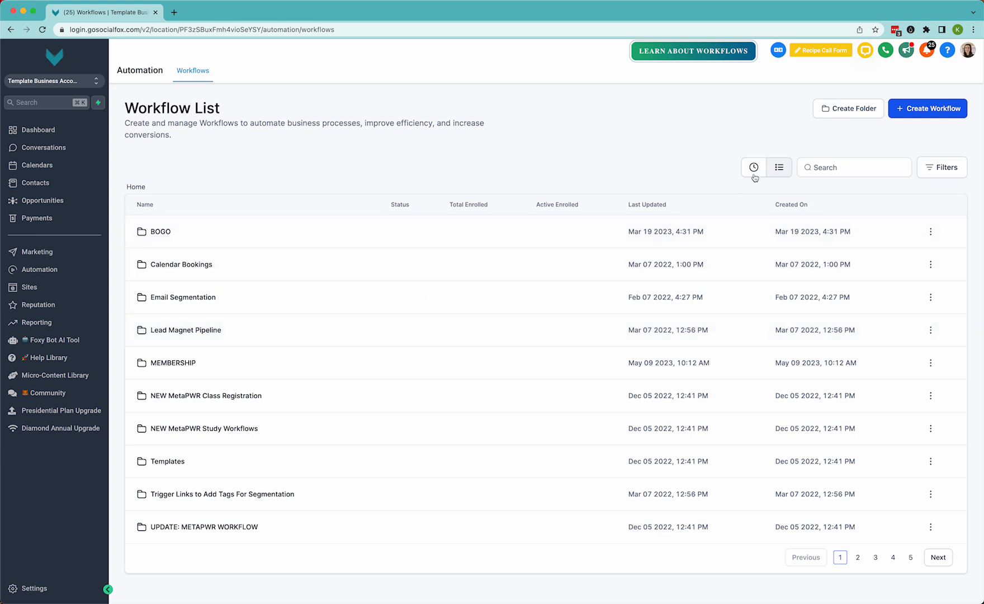
left_click(754, 167)
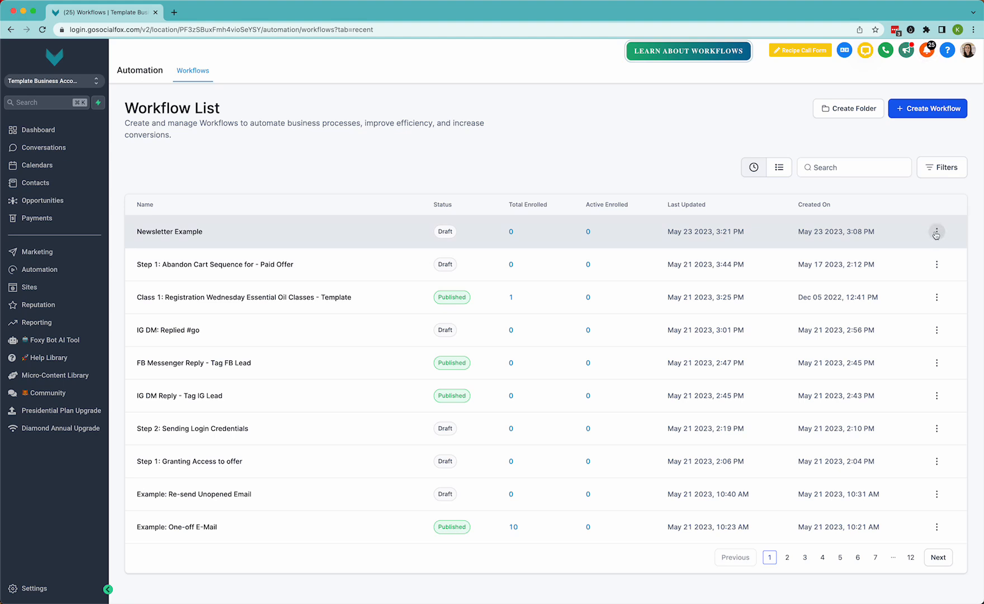
left_click(936, 233)
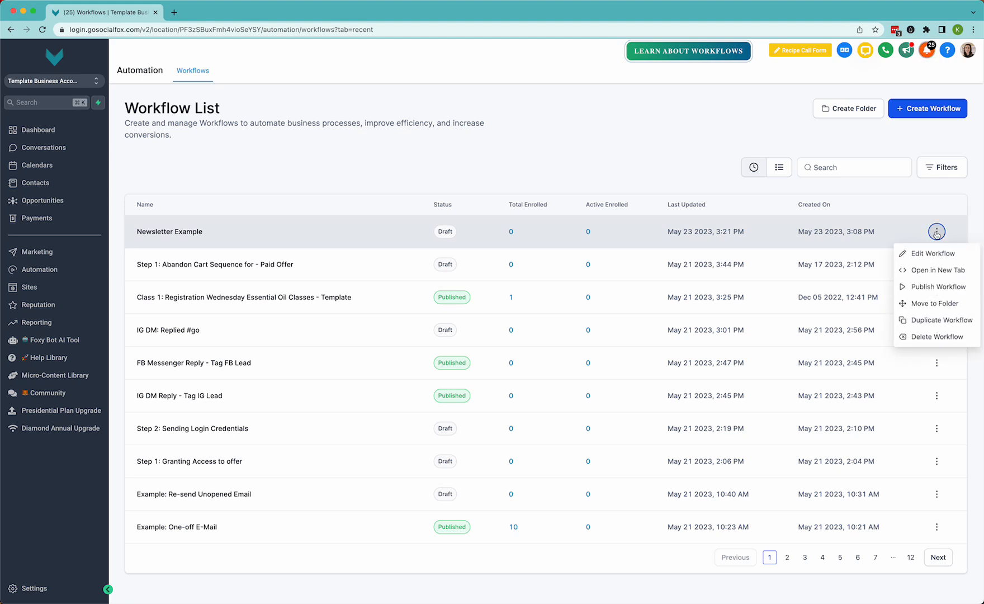
left_click(938, 321)
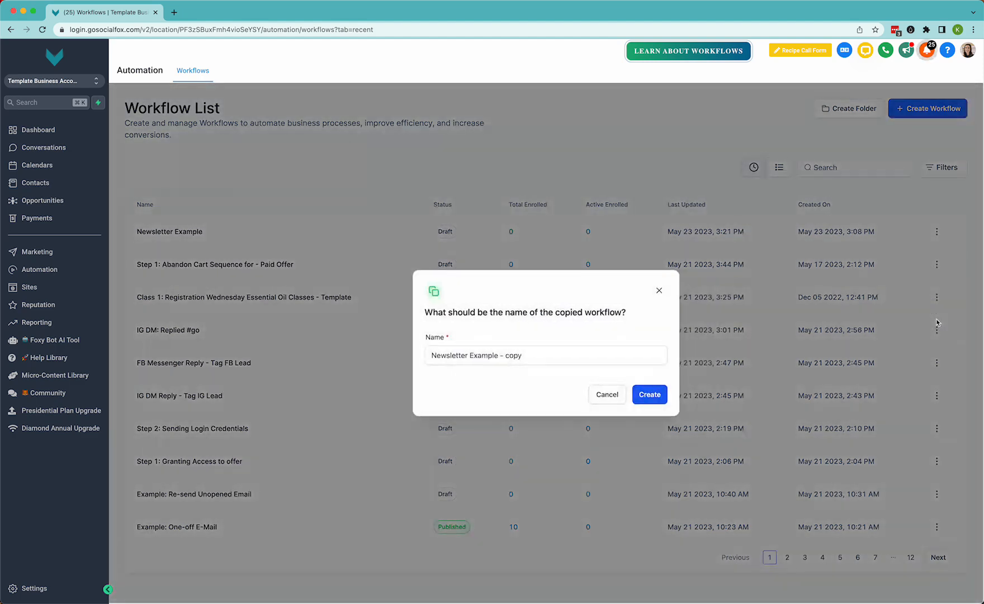
left_click(490, 362)
left_click_drag(500, 360, 526, 357)
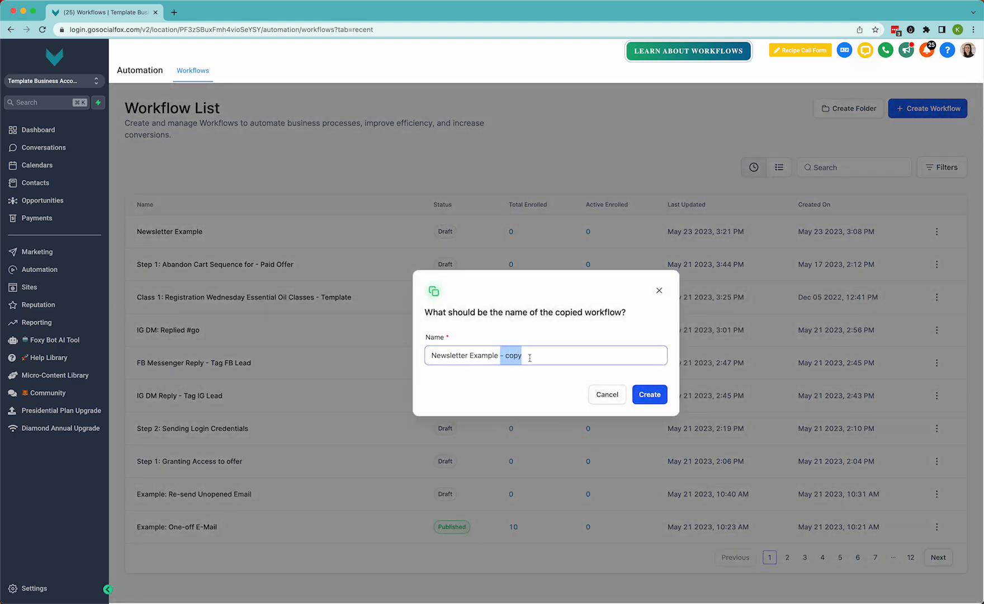
type("No.")
left_click(650, 397)
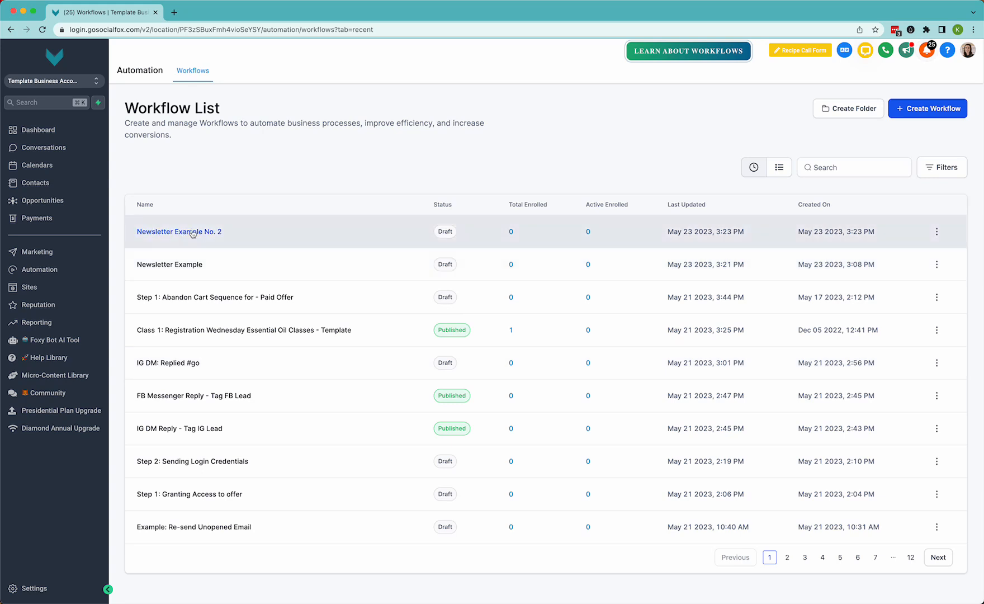
Open the Newsletter Example No. 2 workflow and inspect the 7th-of-month condition and the 6/7 @ 9am start date event
left_click(186, 232)
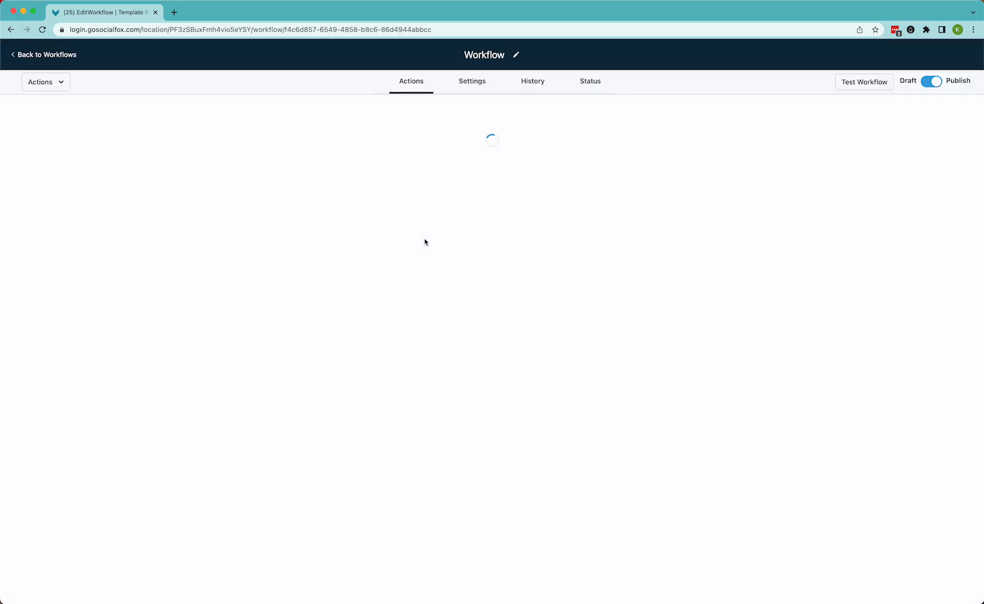
scroll(487, 253, "down", 1)
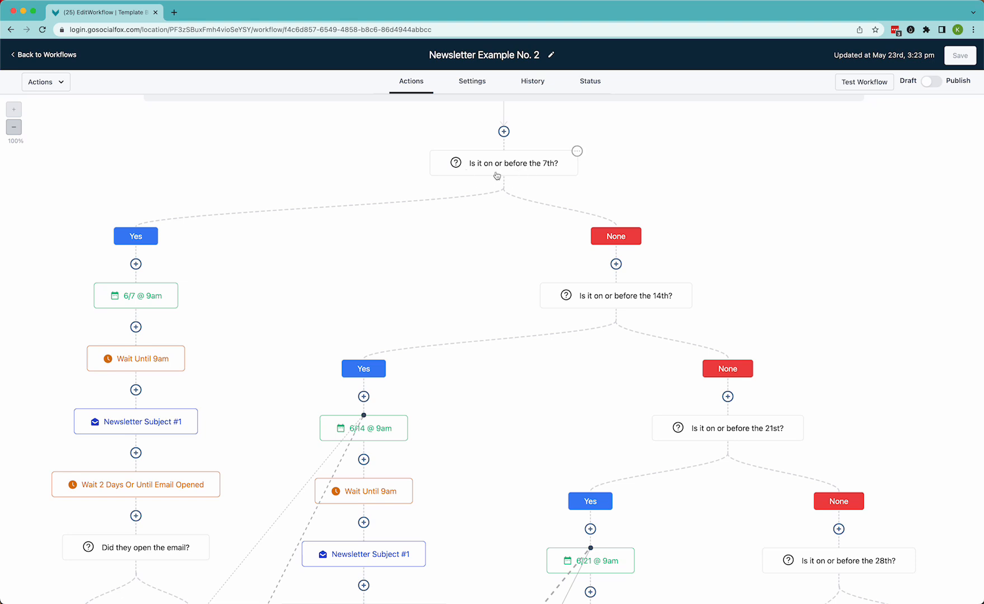
left_click(514, 164)
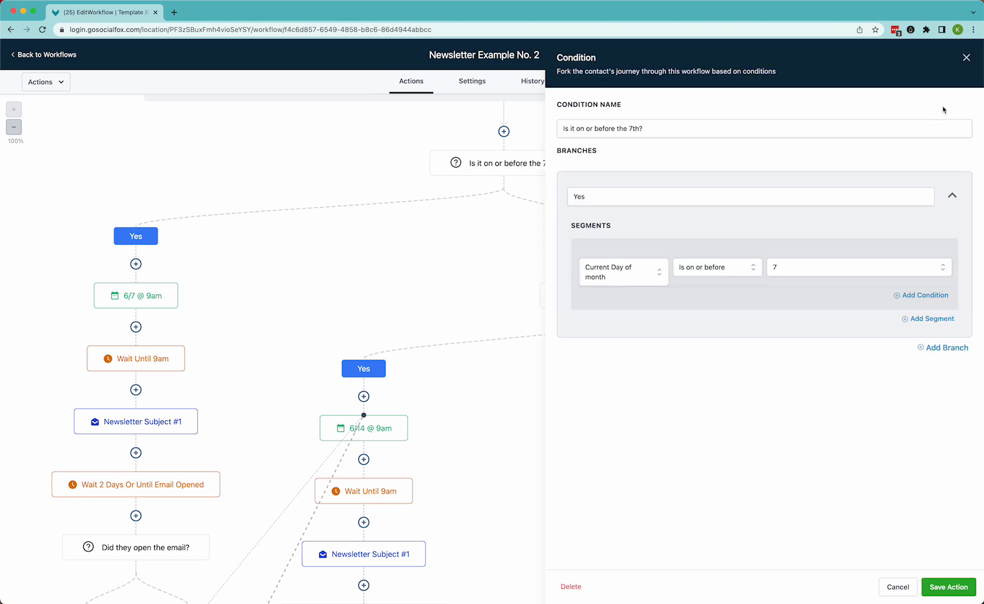
left_click(966, 58)
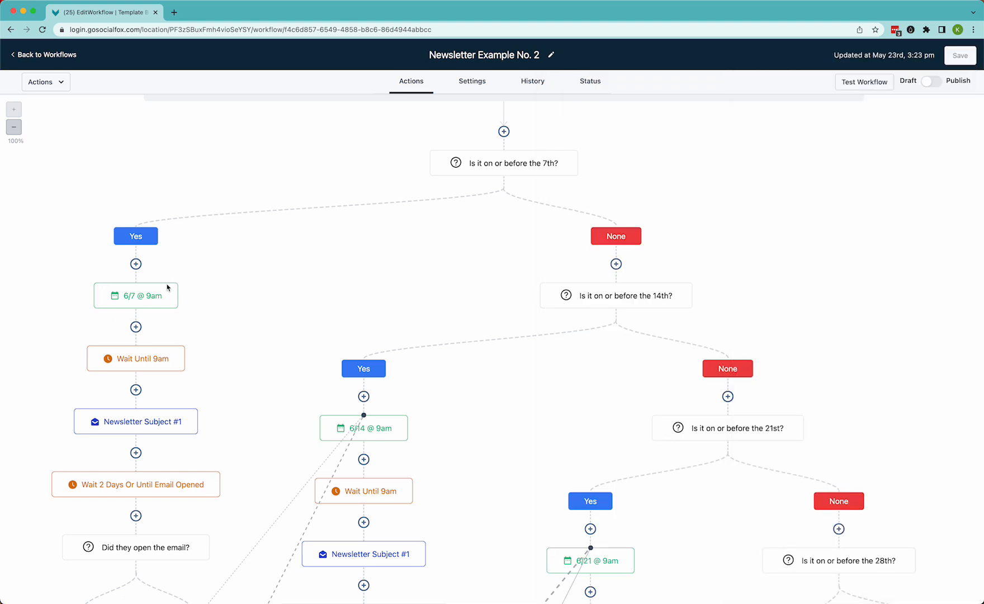
left_click(144, 300)
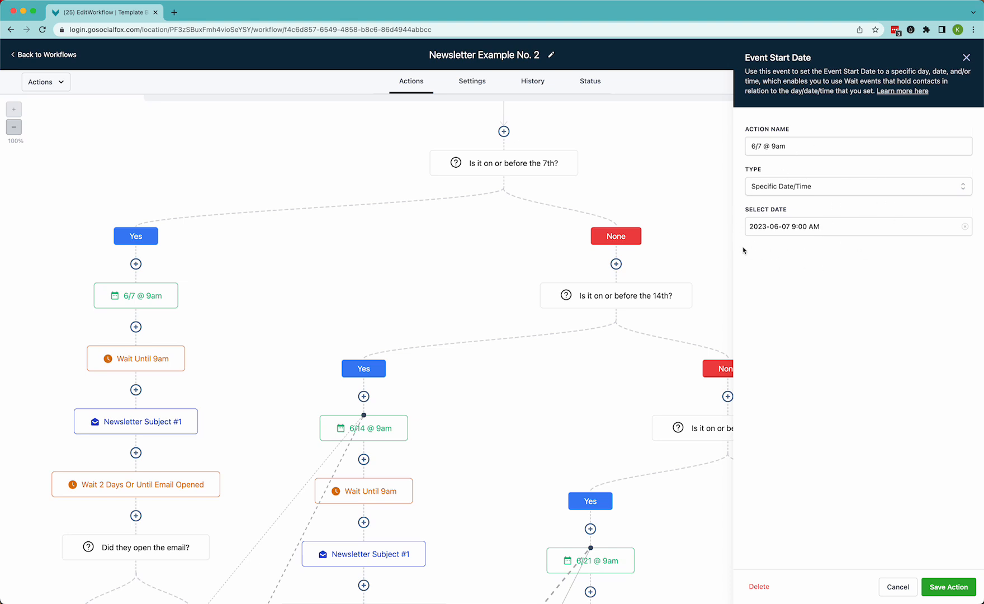
left_click(967, 58)
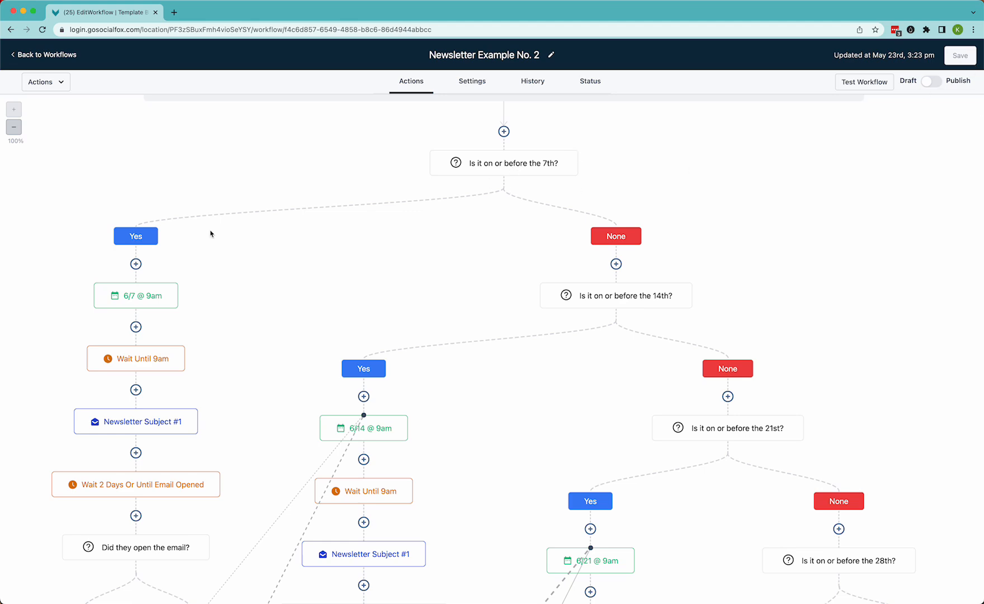
Inspect the Newsletter Subject #1 email settings in the first week's branch
scroll(510, 317, "down", 5)
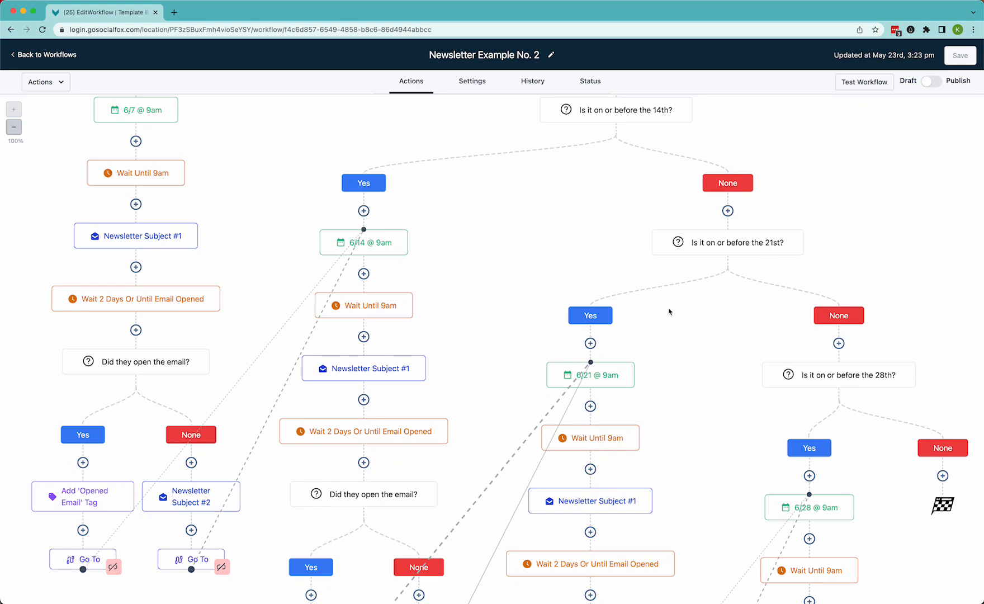
scroll(675, 237, "up", 3)
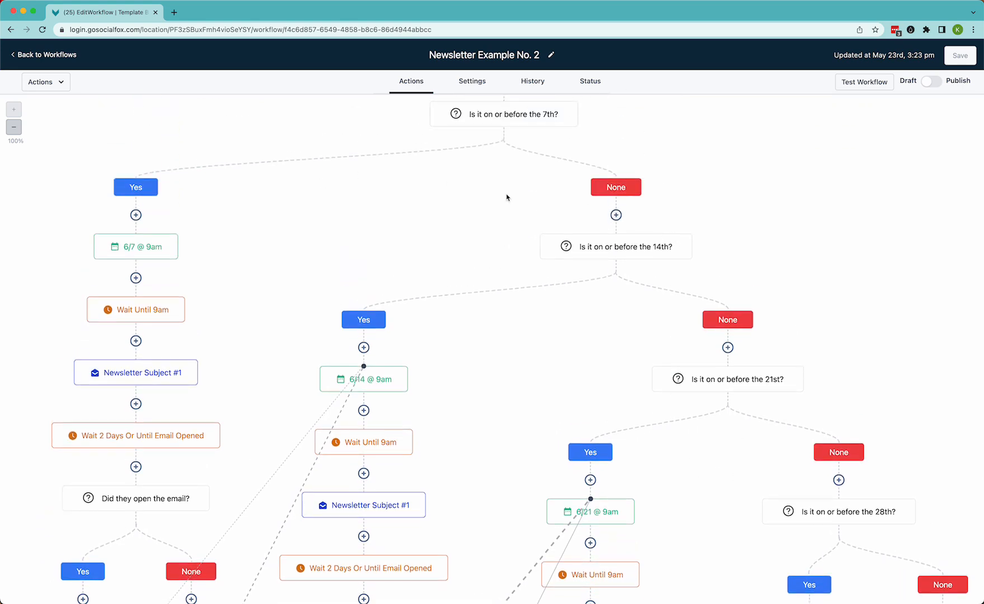
scroll(824, 547, "down", 3)
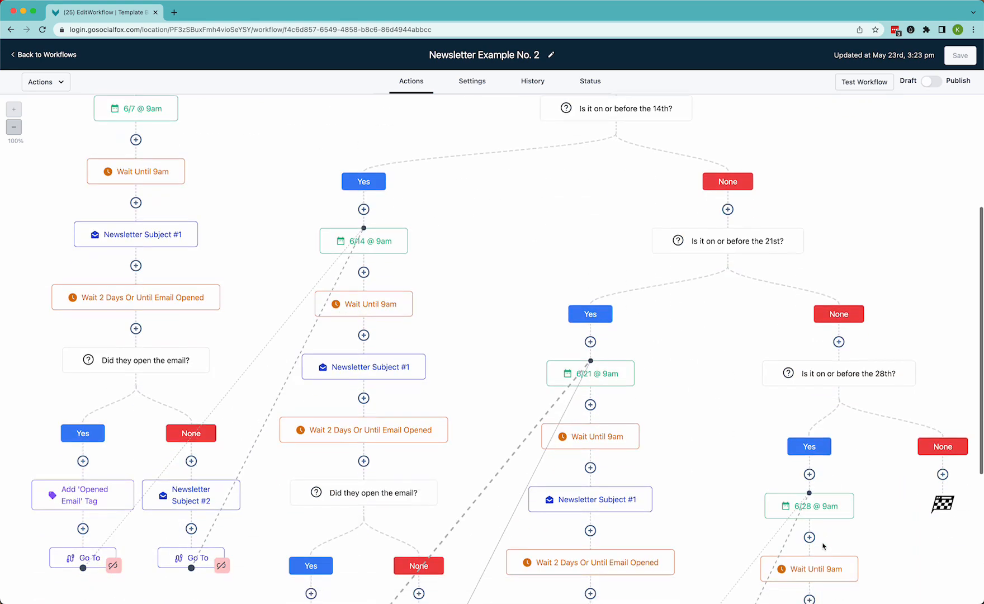
scroll(654, 416, "down", 2)
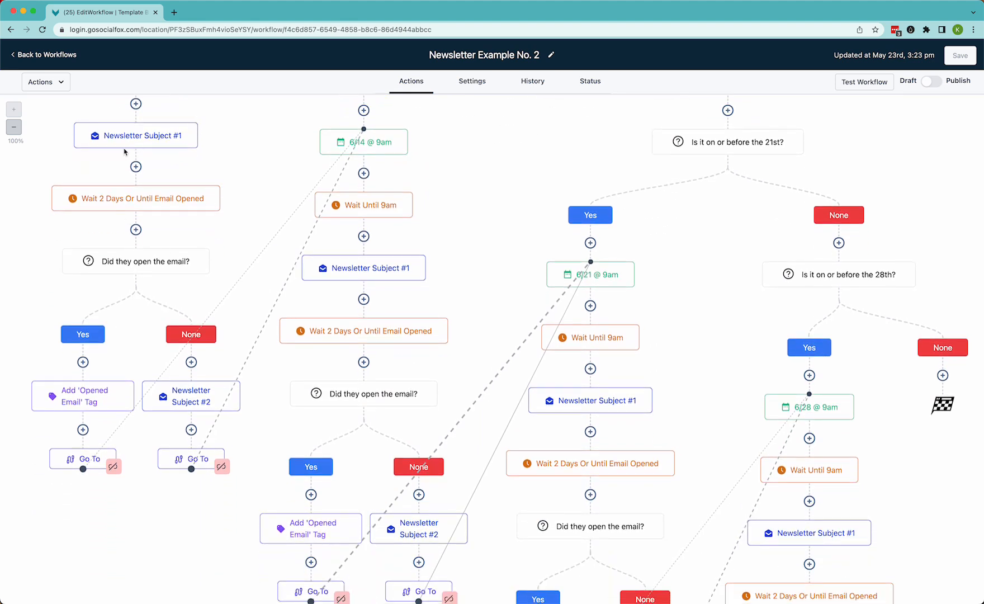
left_click(142, 137)
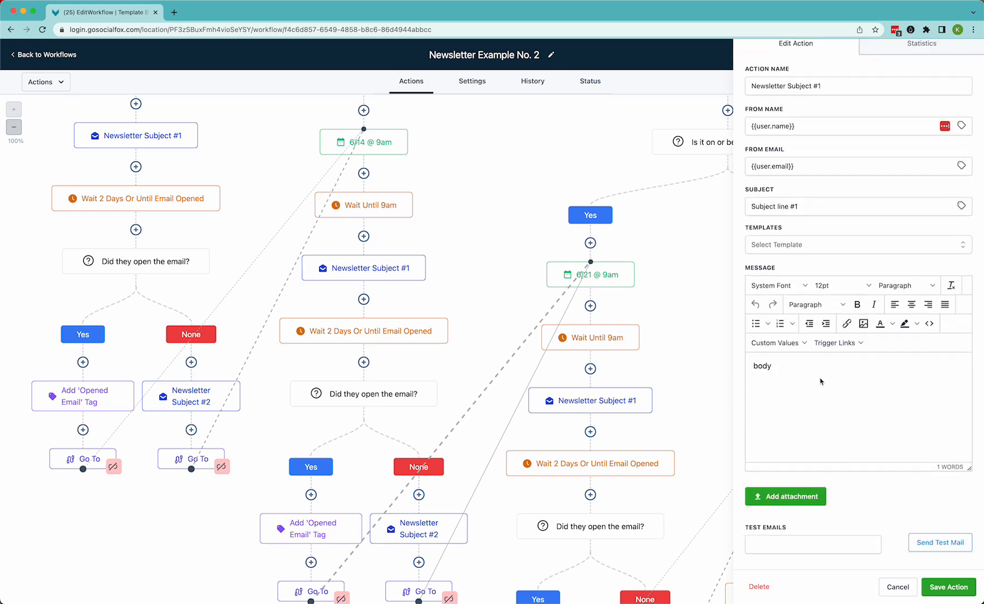
scroll(820, 381, "up", 2)
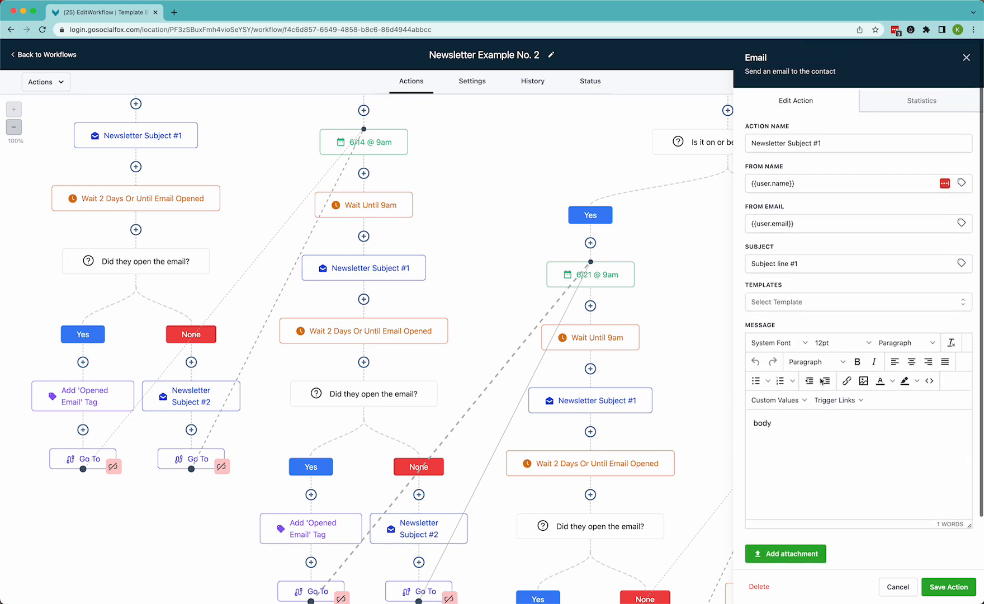
left_click(966, 58)
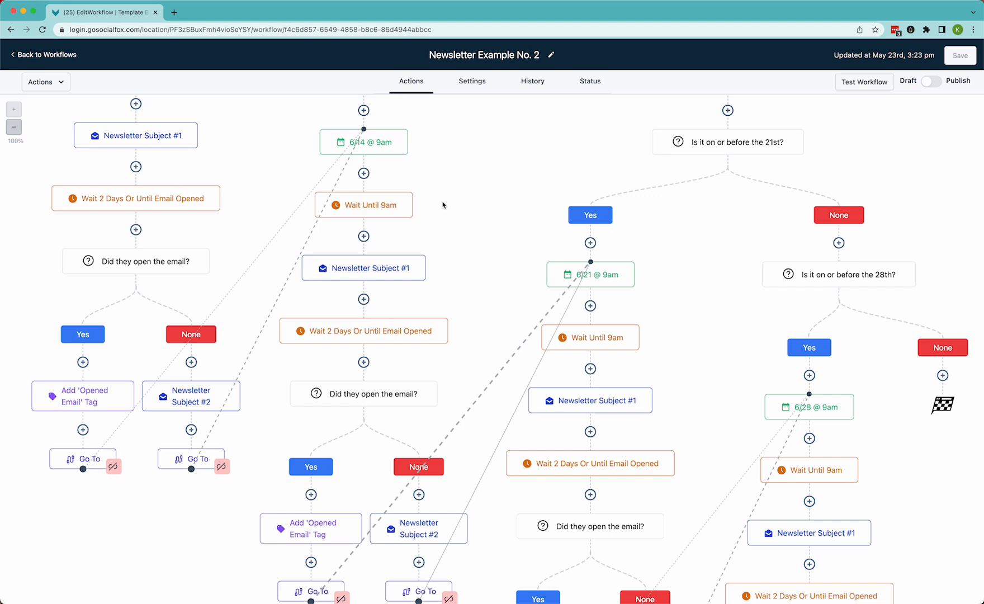
Save the Newsletter Subject #1 email action and inspect the Newsletter Subject #2 email in the first week's branch
left_click(134, 139)
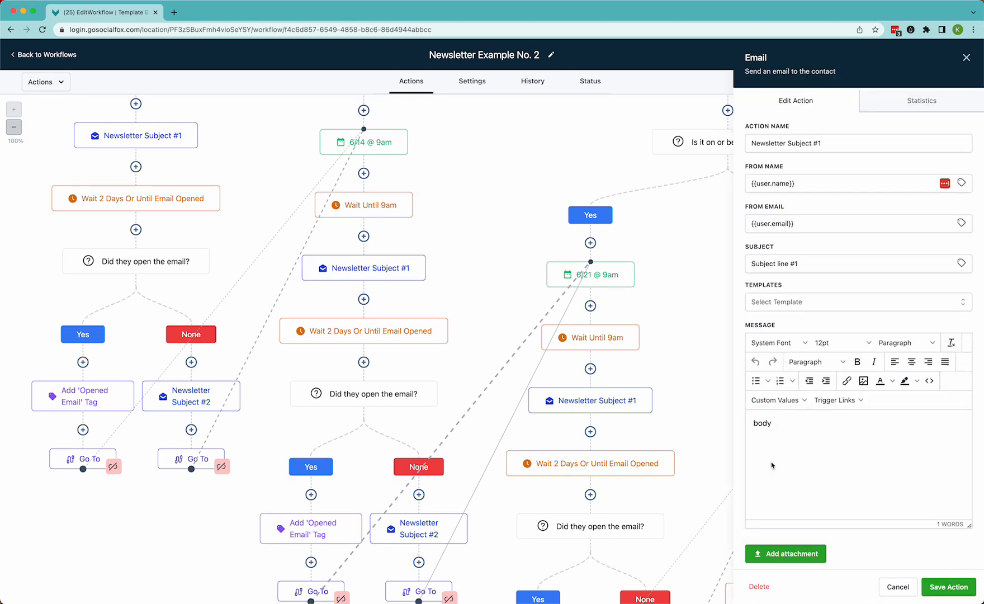
left_click_drag(763, 426, 874, 512)
left_click(868, 493)
left_click(949, 587)
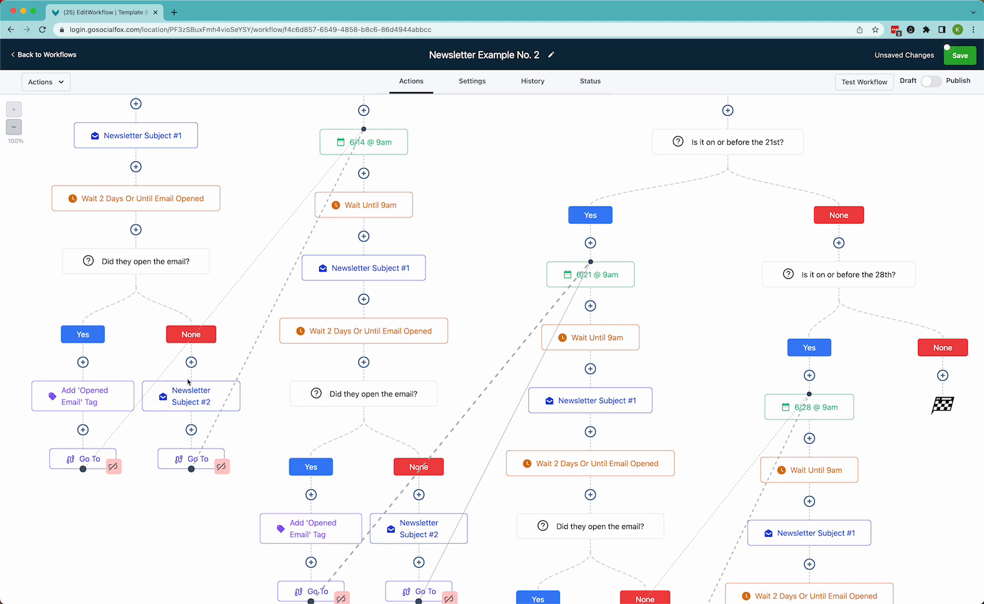
left_click(207, 393)
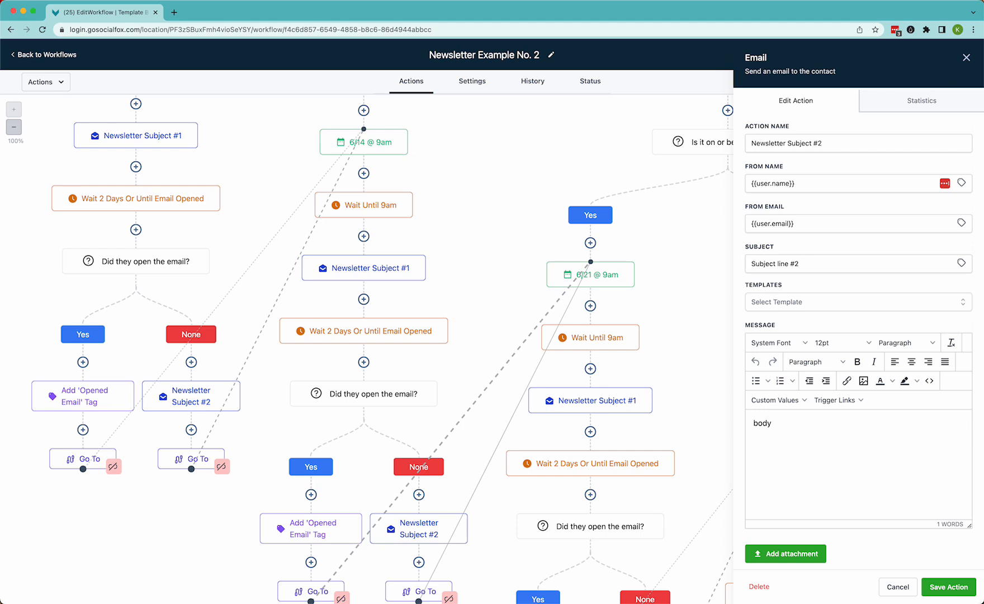
left_click(966, 57)
Save the duplicated workflow
scroll(403, 364, "down", 3)
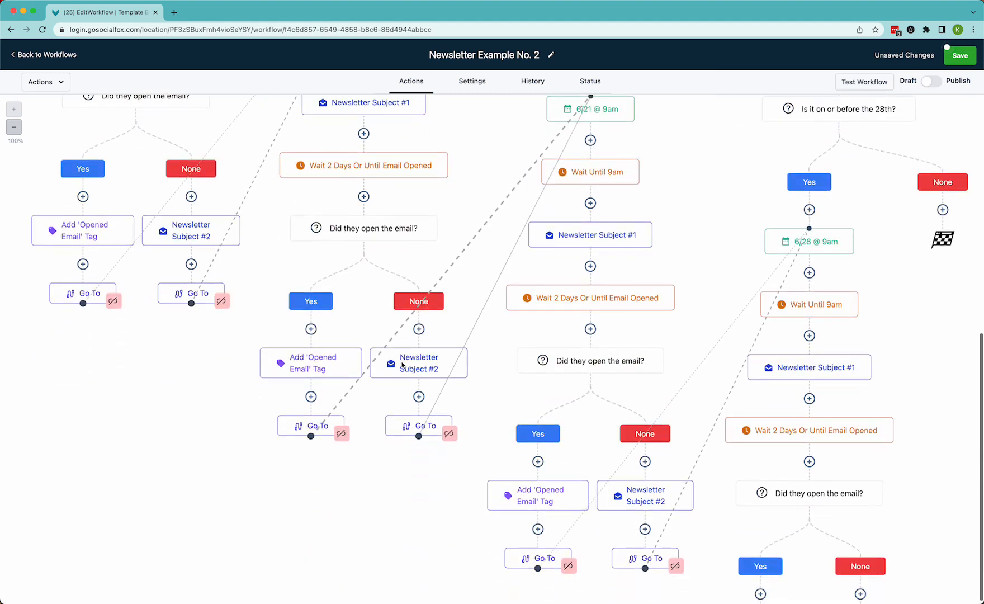
scroll(663, 242, "up", 4)
scroll(663, 242, "up", 1)
left_click(960, 56)
Switch the Newsletter Example No. 2 workflow from Draft to Publish and save it
scroll(517, 233, "up", 3)
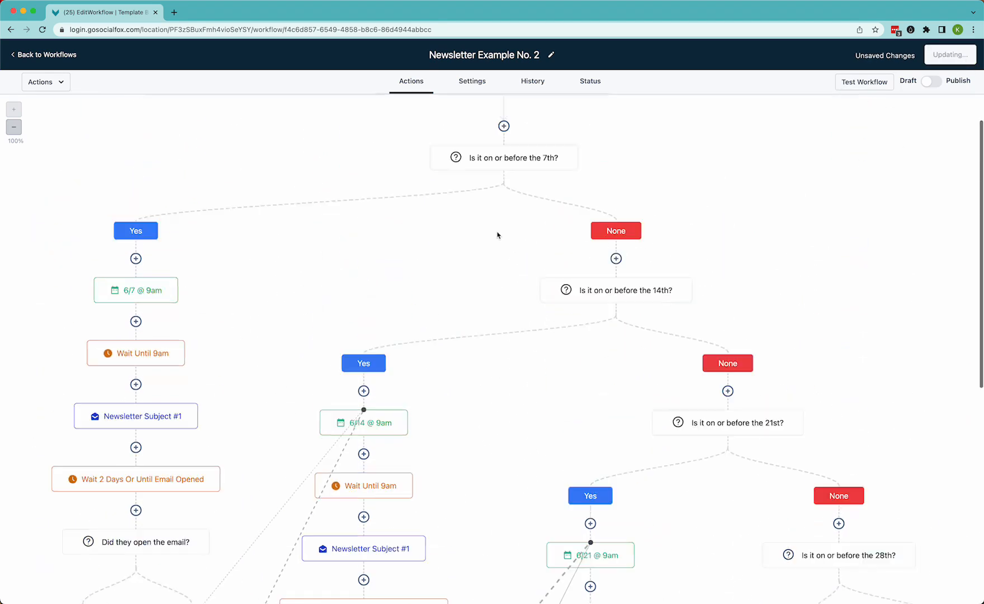
scroll(498, 235, "up", 3)
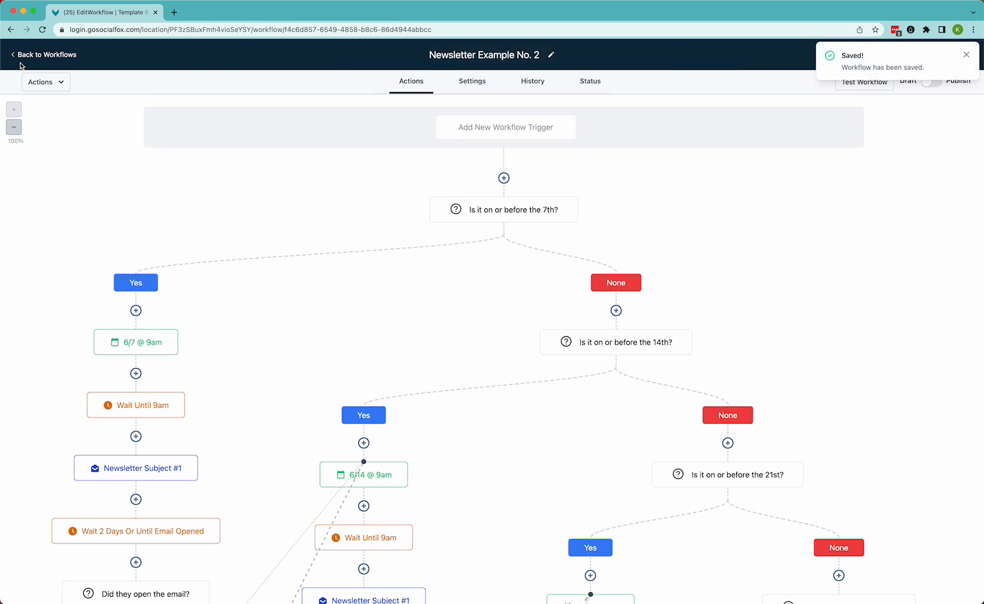
left_click(967, 55)
left_click(929, 82)
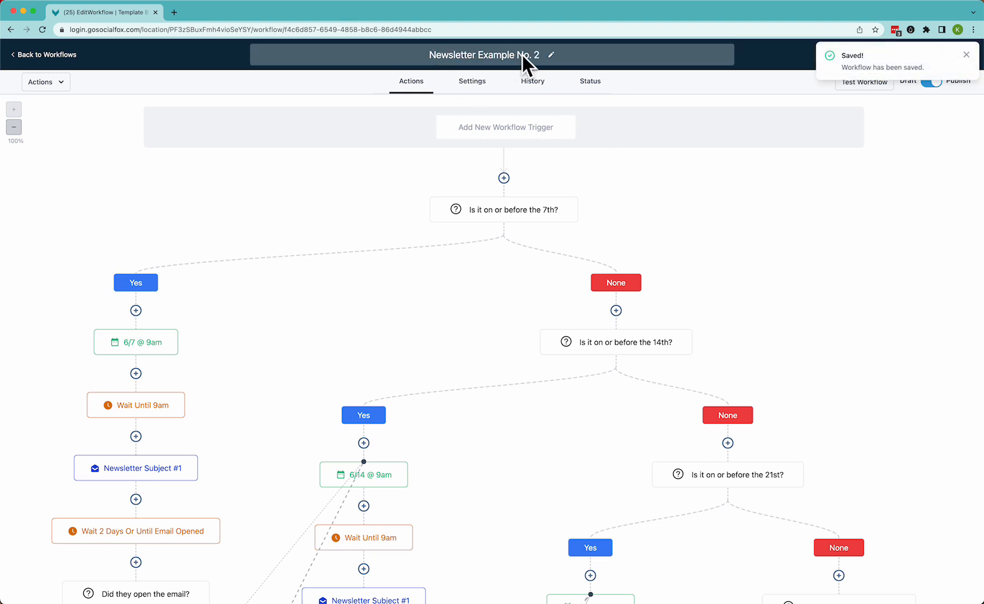
left_click(967, 54)
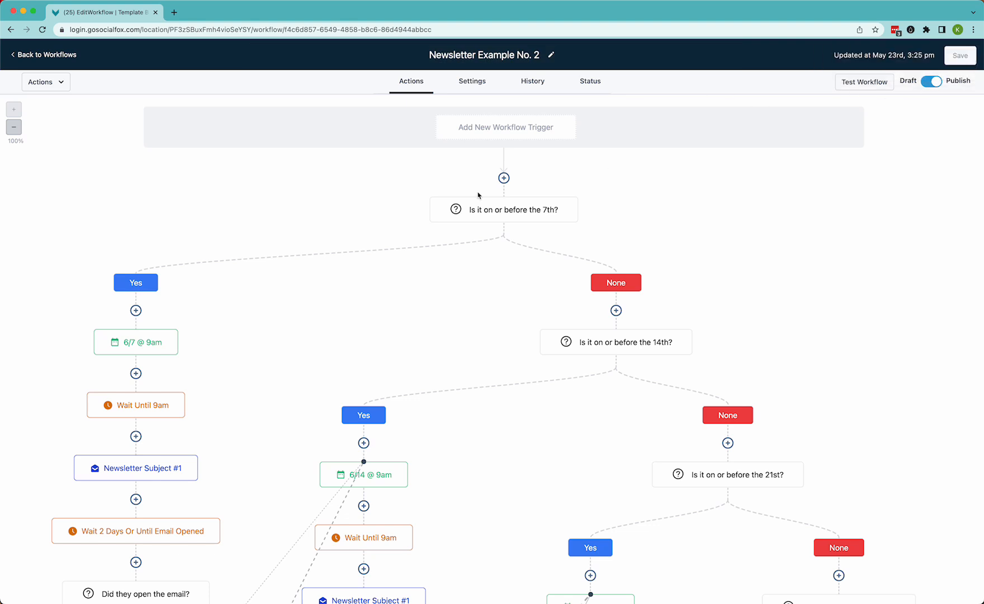
Return to the workflow list and open the Newsletter Example workflow from the recent workflows
left_click(45, 54)
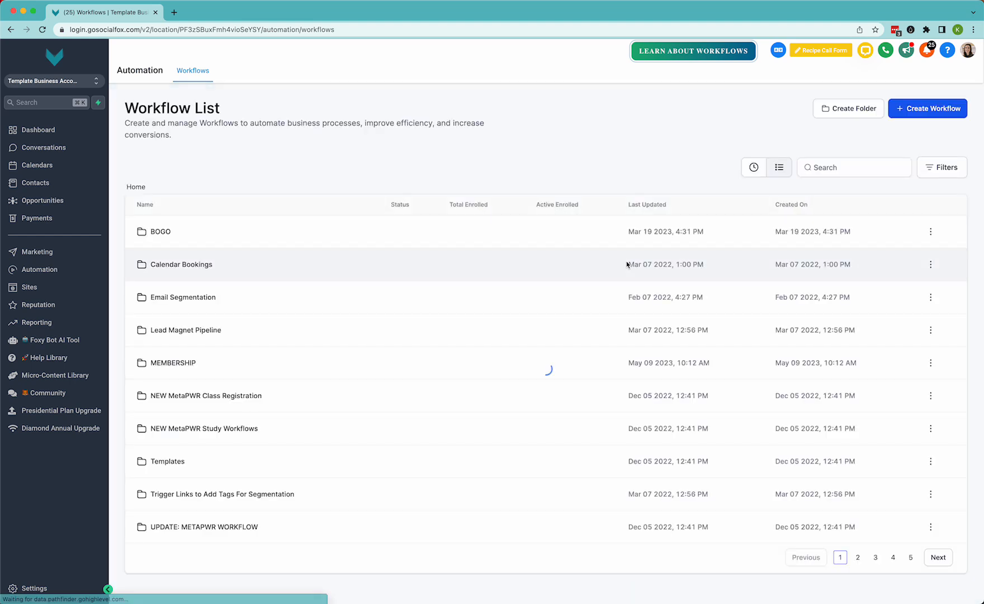
left_click(754, 167)
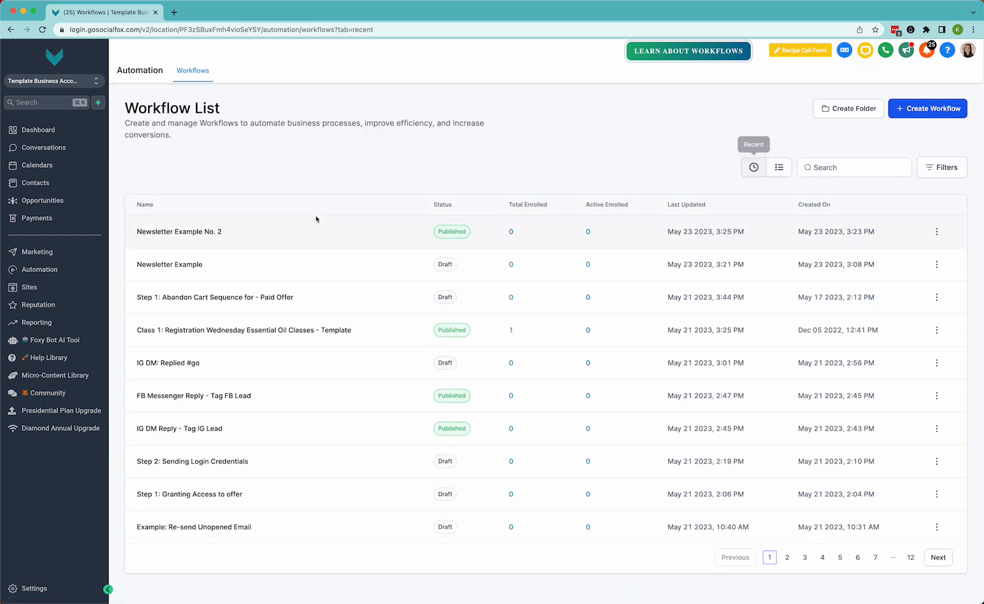
left_click(179, 270)
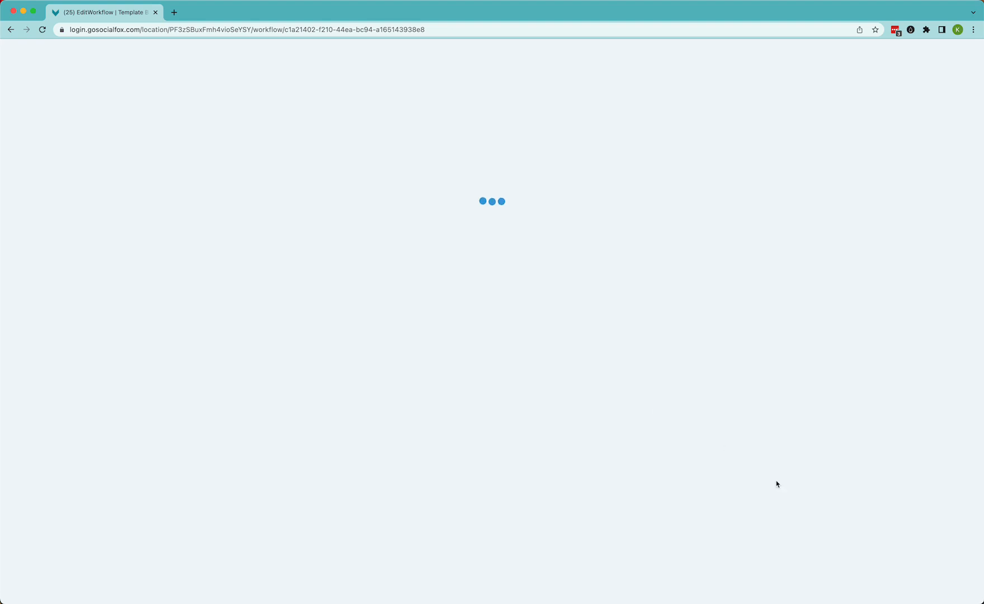
Add an Add To Workflow action after Newsletter Subject #2 in the fourth week's None branch, targeting Newsletter Example No. 2
scroll(634, 453, "down", 9)
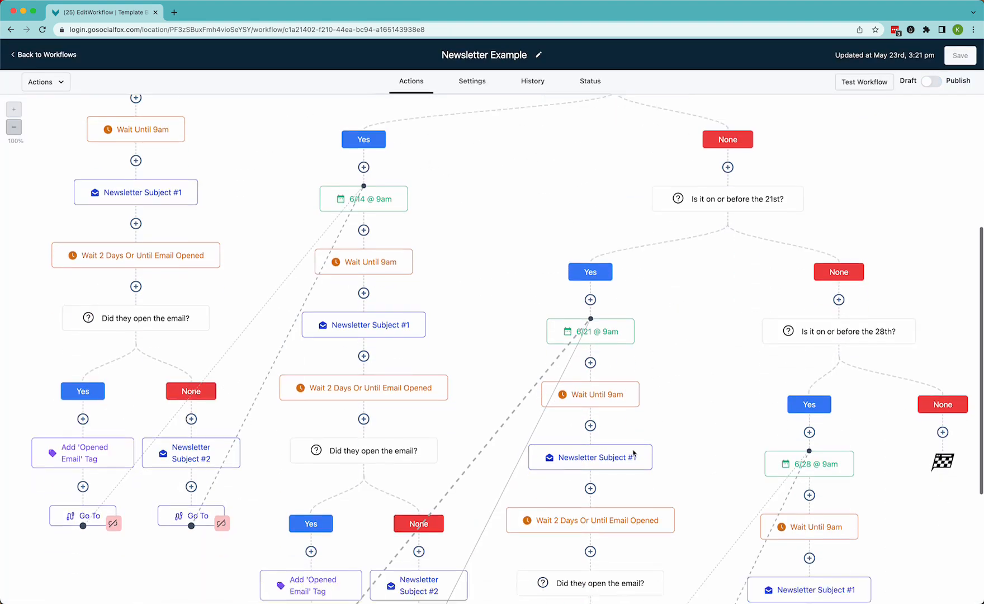
scroll(634, 453, "down", 3)
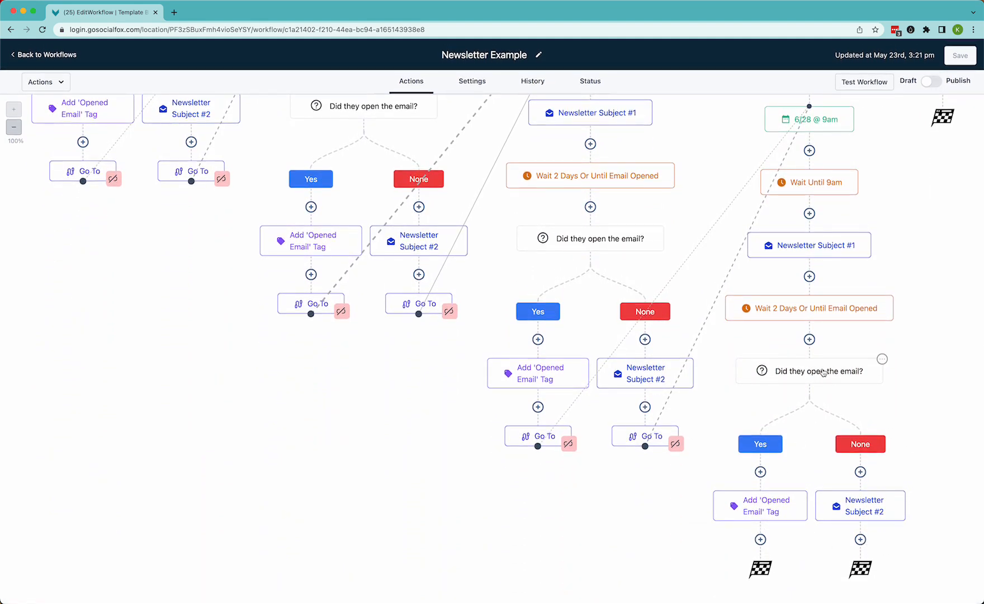
left_click(860, 539)
type("add")
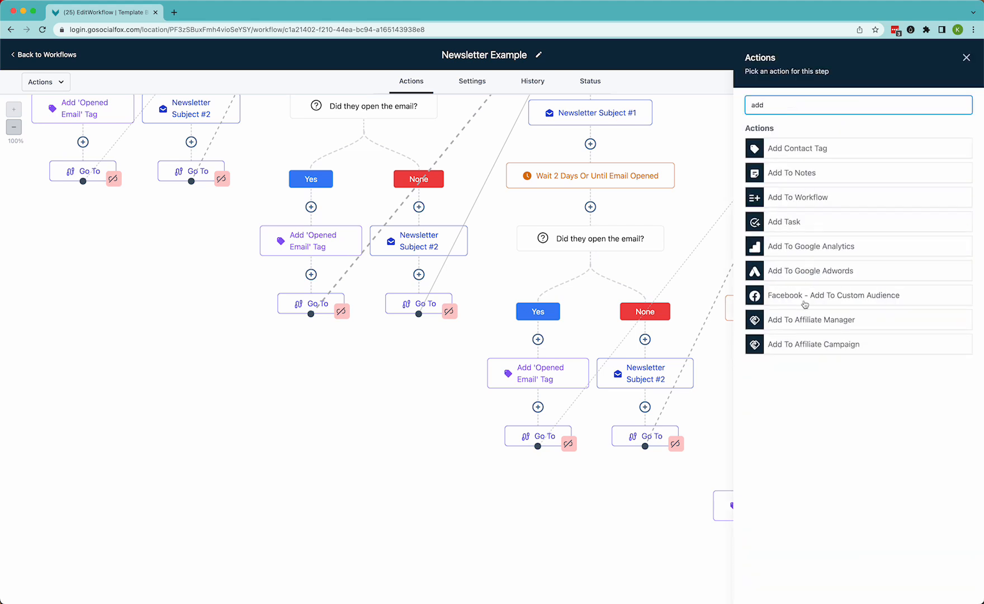
left_click(779, 201)
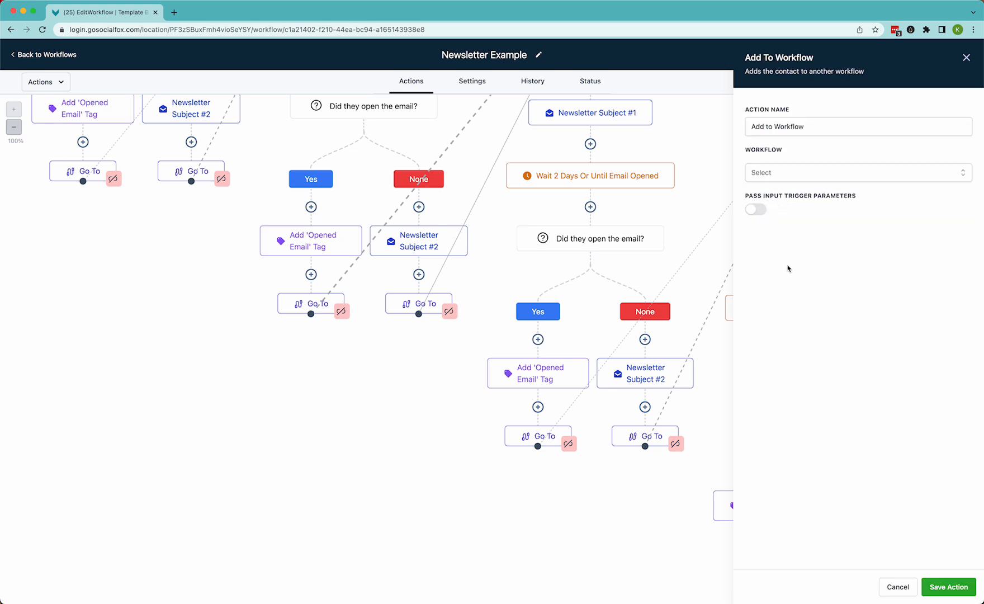
left_click(768, 172)
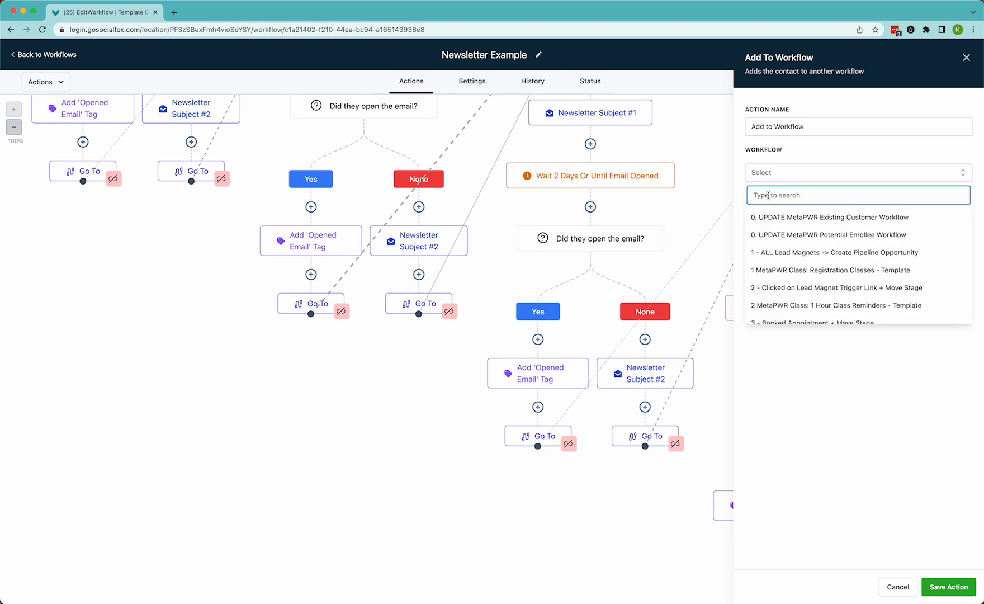
type("no.")
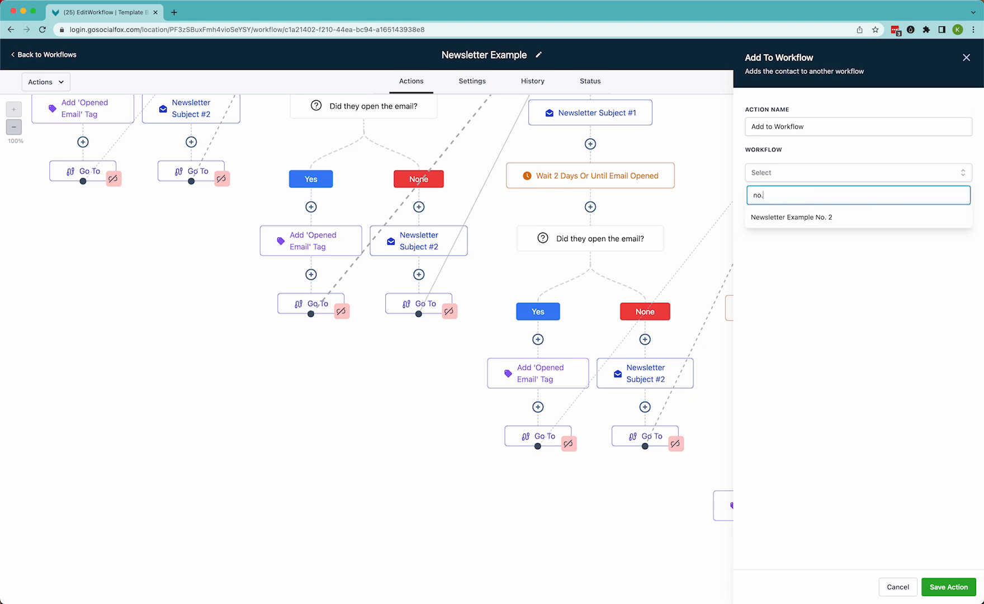
left_click(803, 218)
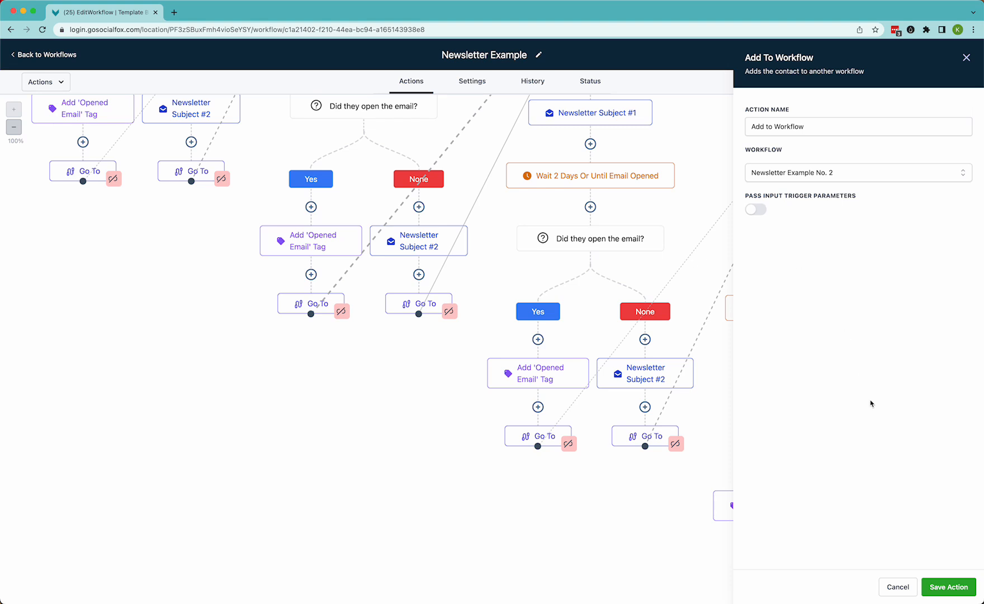
left_click(950, 587)
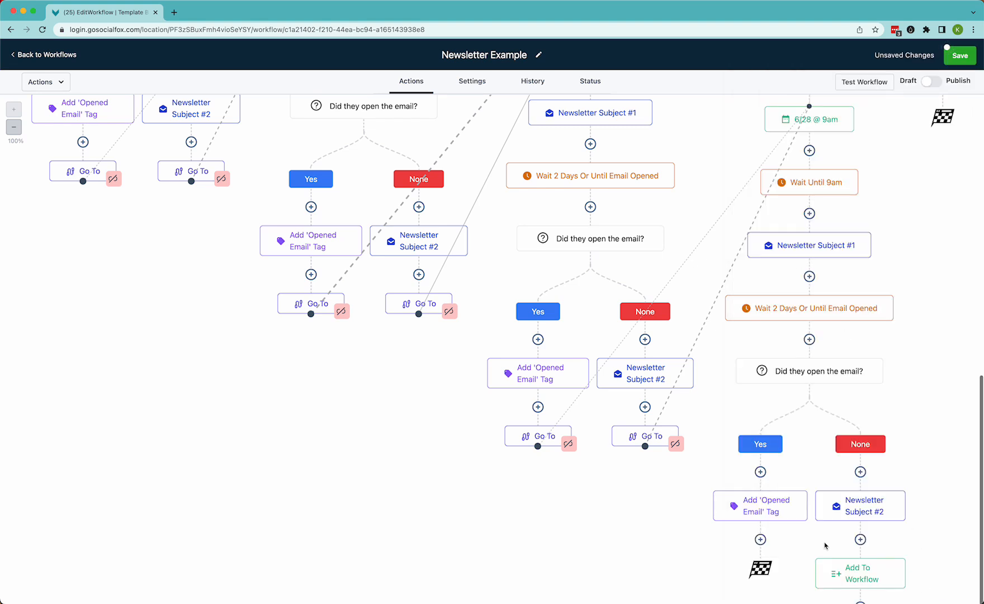
Add a Go To action after the fourth week's Add 'Opened Email' Tag and link it to the Add To Workflow step
scroll(825, 545, "down", 2)
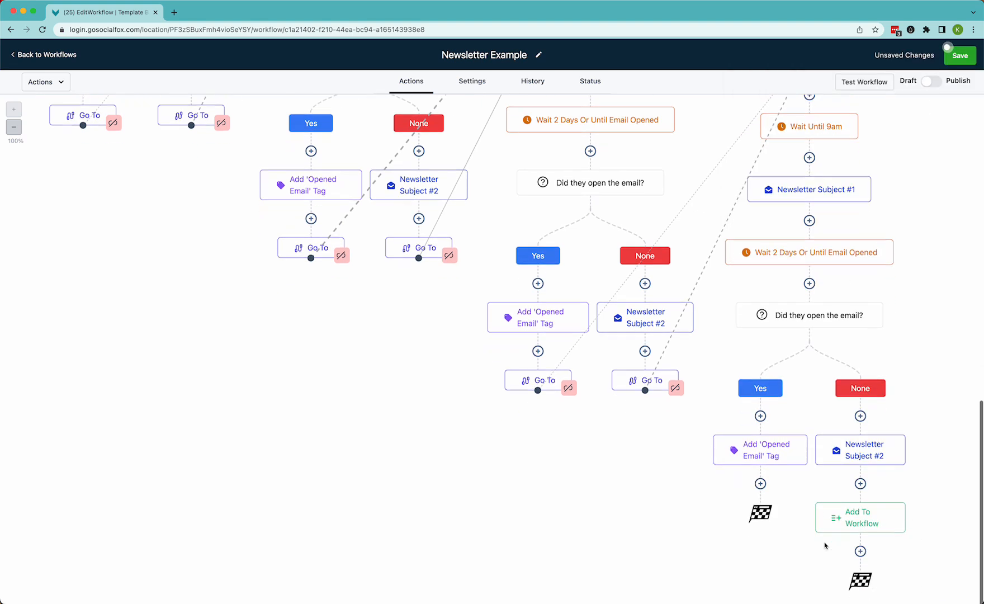
left_click(761, 477)
type("go")
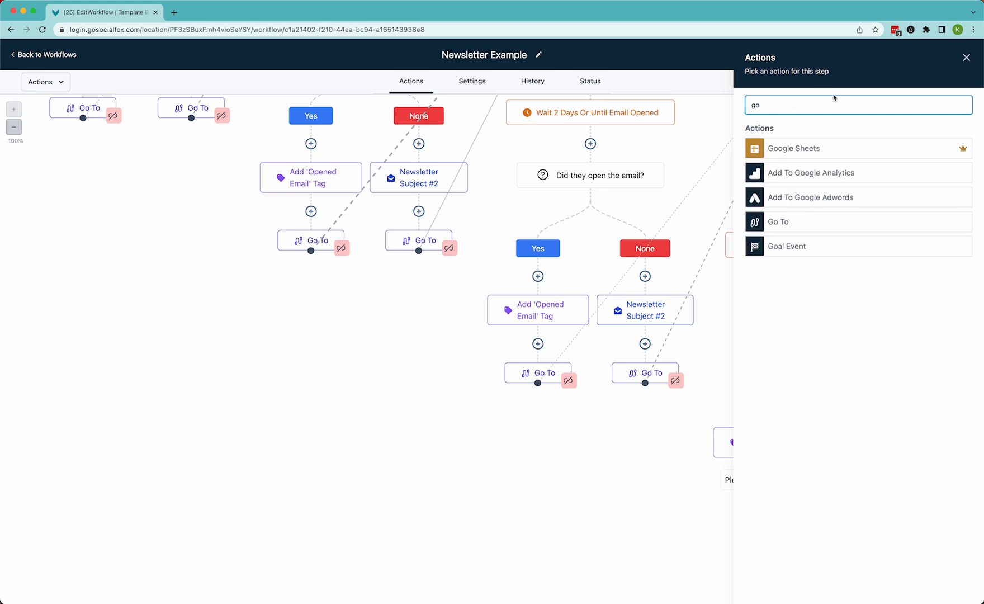
left_click(770, 220)
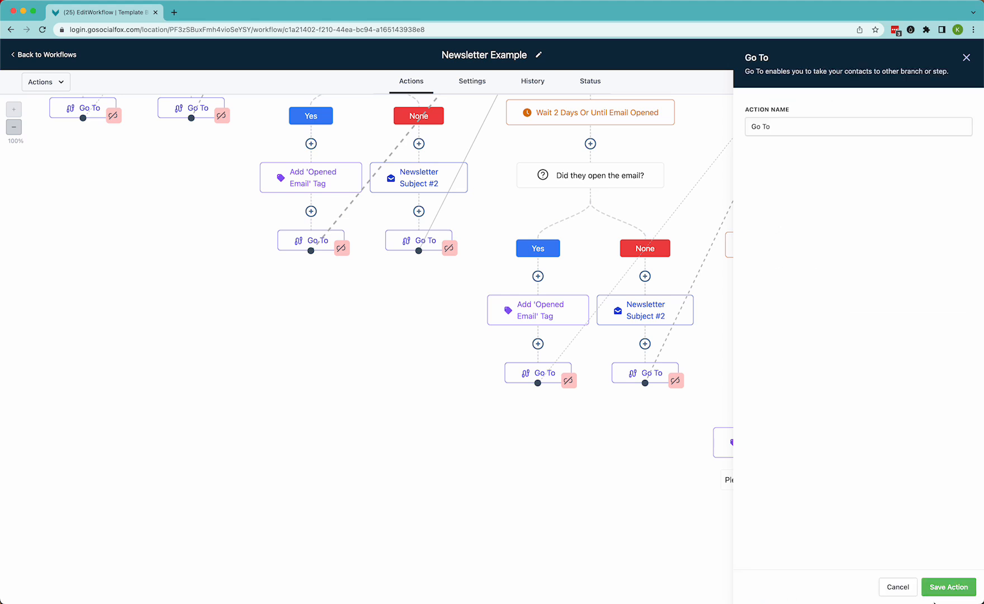
left_click(944, 591)
left_click_drag(760, 516, 864, 497)
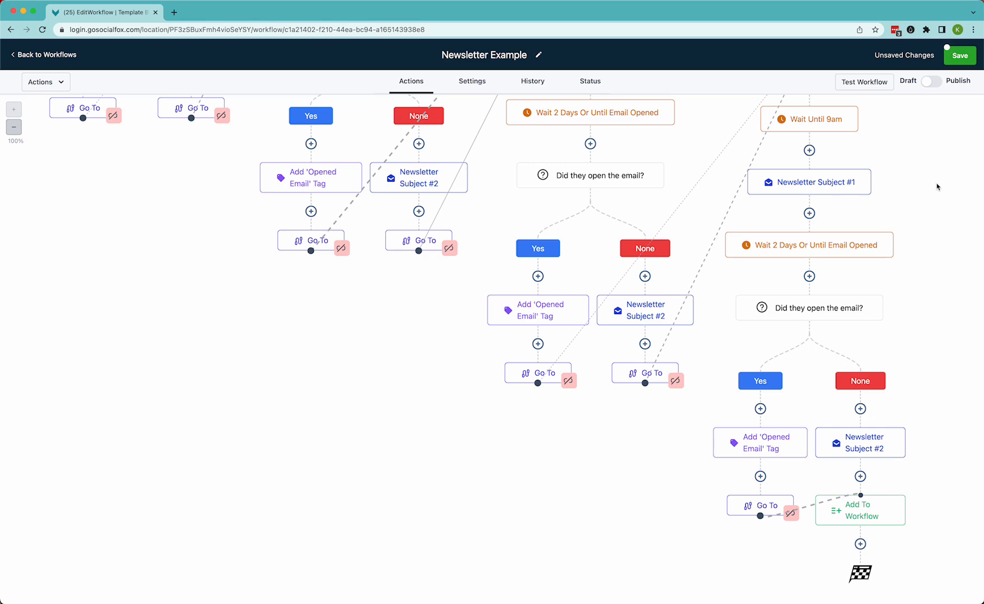
Save the Newsletter Example workflow and dismiss the saved notice
left_click(959, 55)
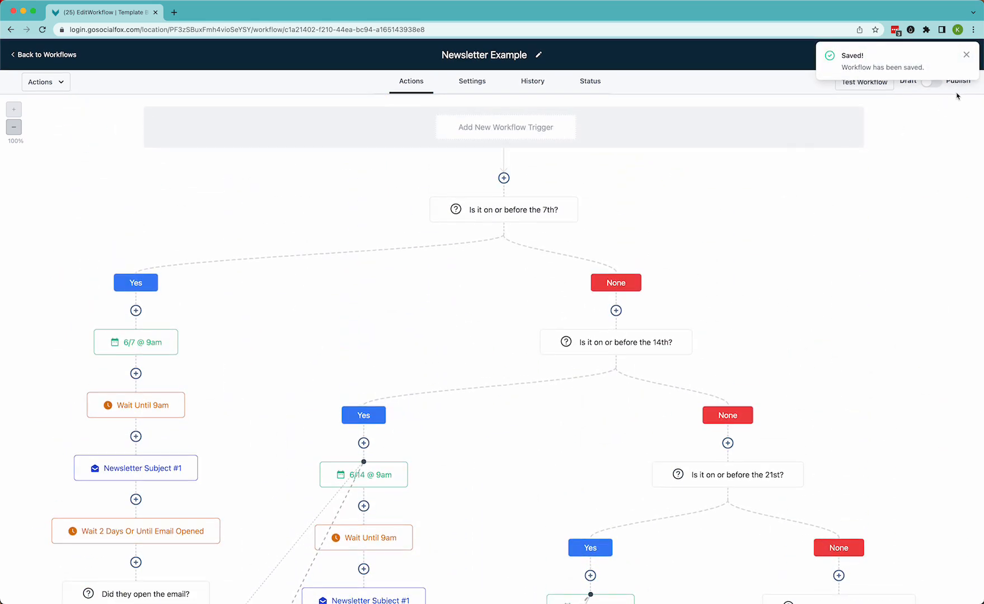
left_click(966, 55)
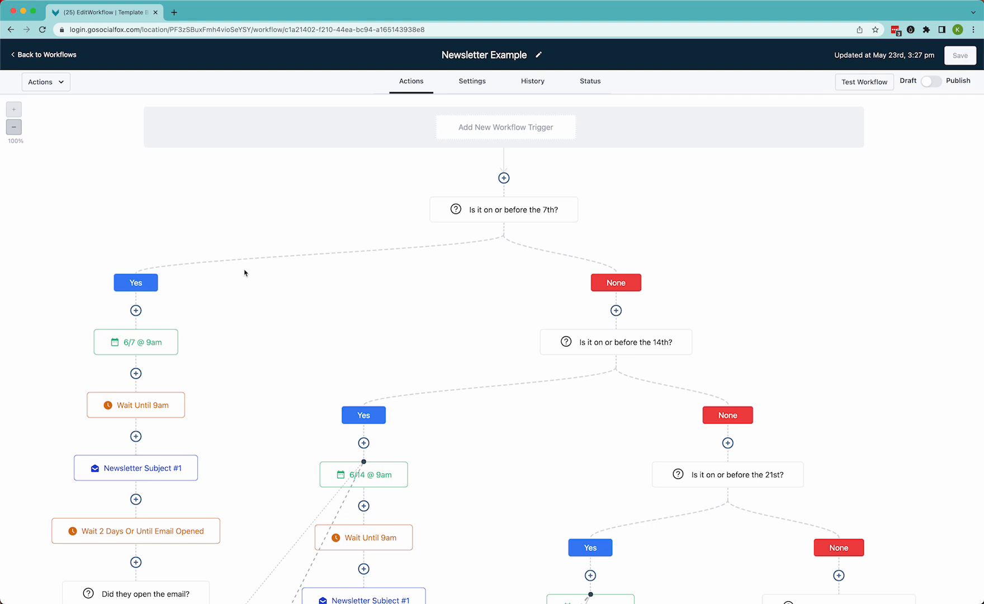
mouse_move(356, 477)
scroll(584, 452, "down", 3)
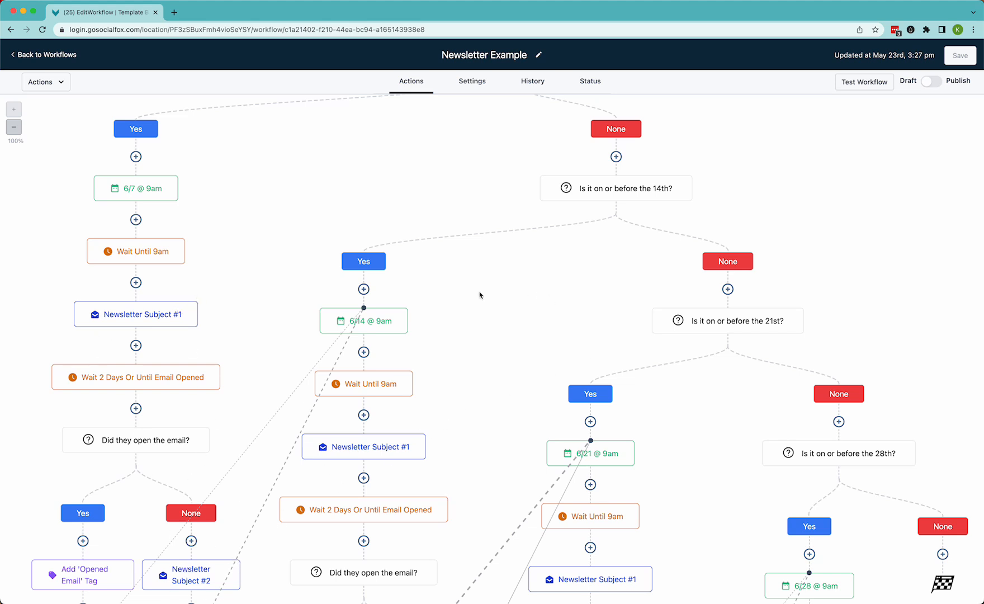
scroll(480, 295, "up", 3)
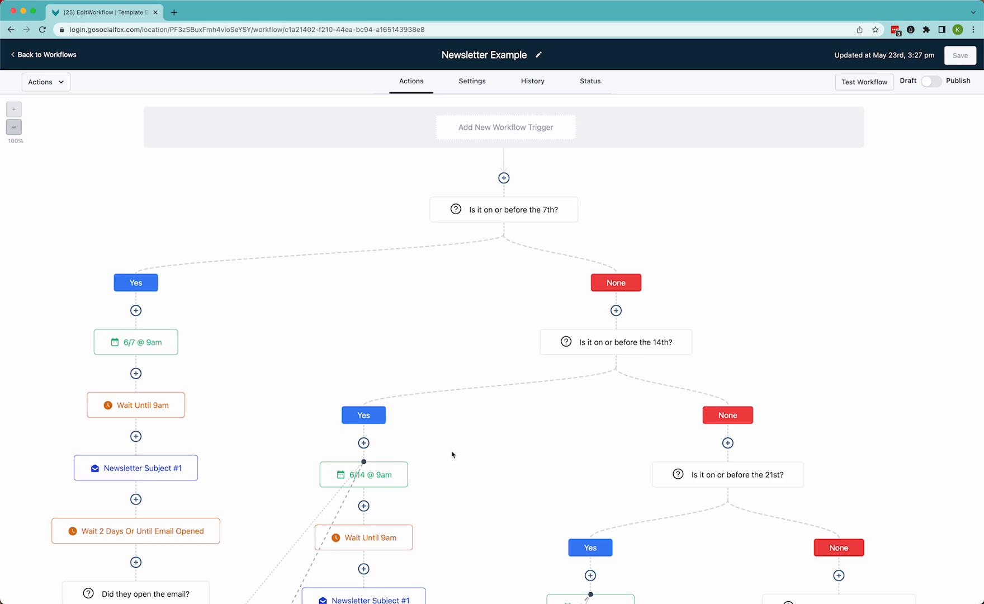
scroll(452, 454, "down", 10)
scroll(453, 454, "up", 5)
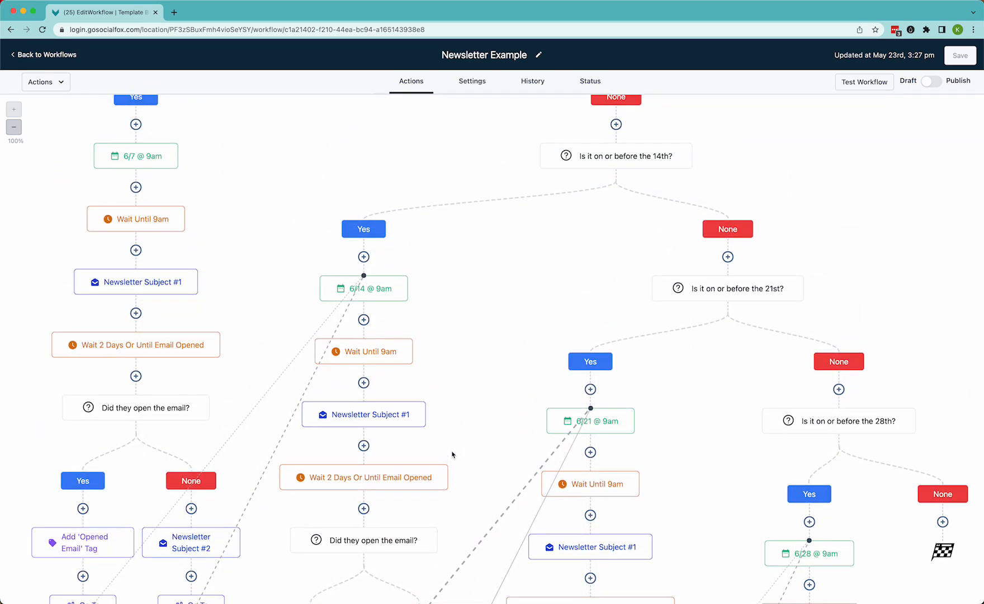
scroll(452, 454, "up", 4)
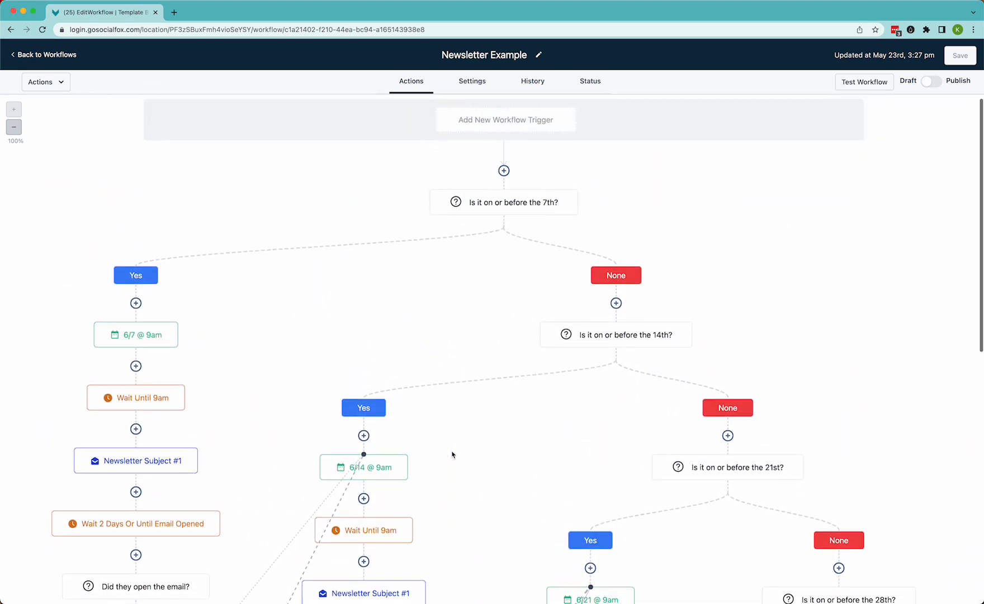